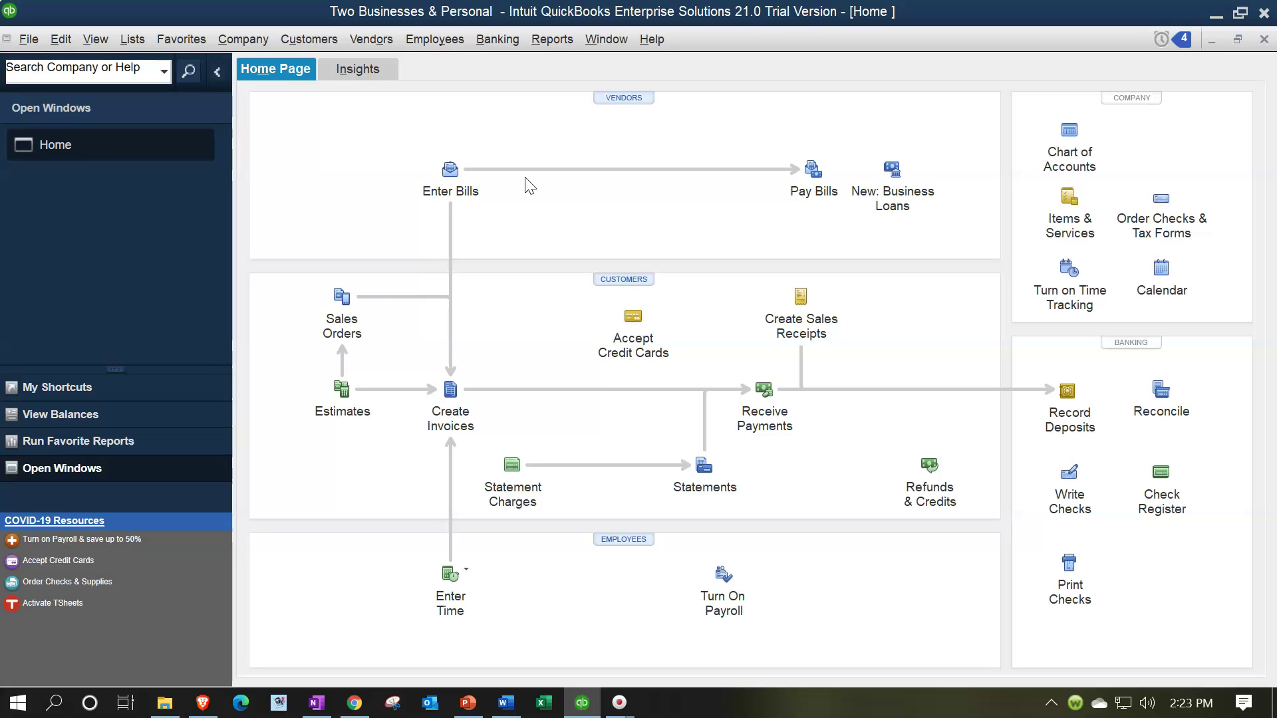
click(534, 197)
click(535, 341)
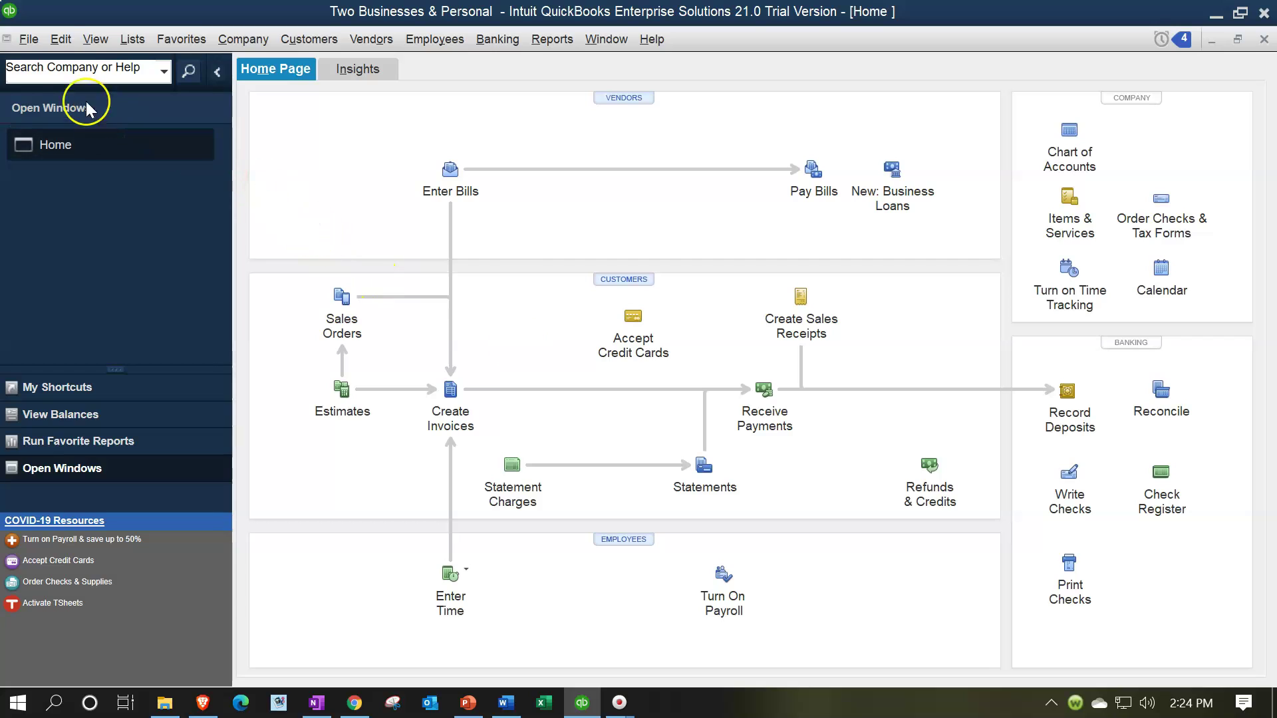
Turn on inventory and purchase orders in the company preferences for Items & Inventory.
click(62, 41)
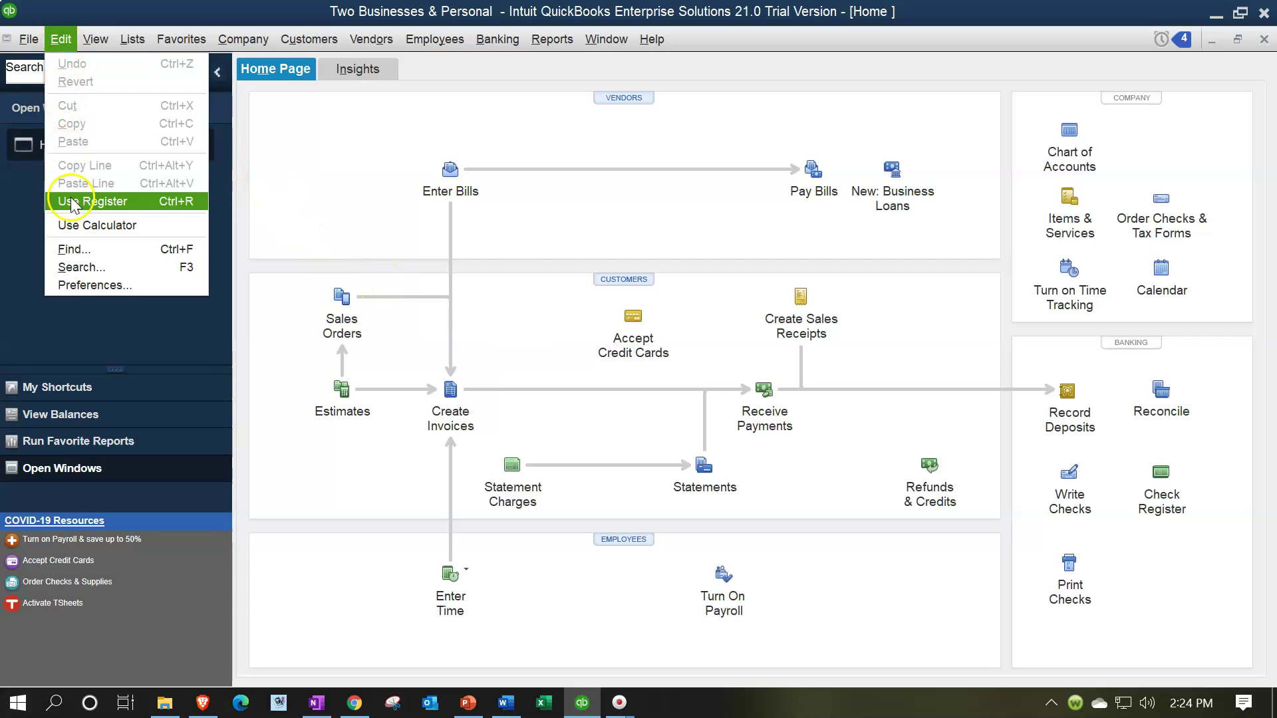
click(96, 284)
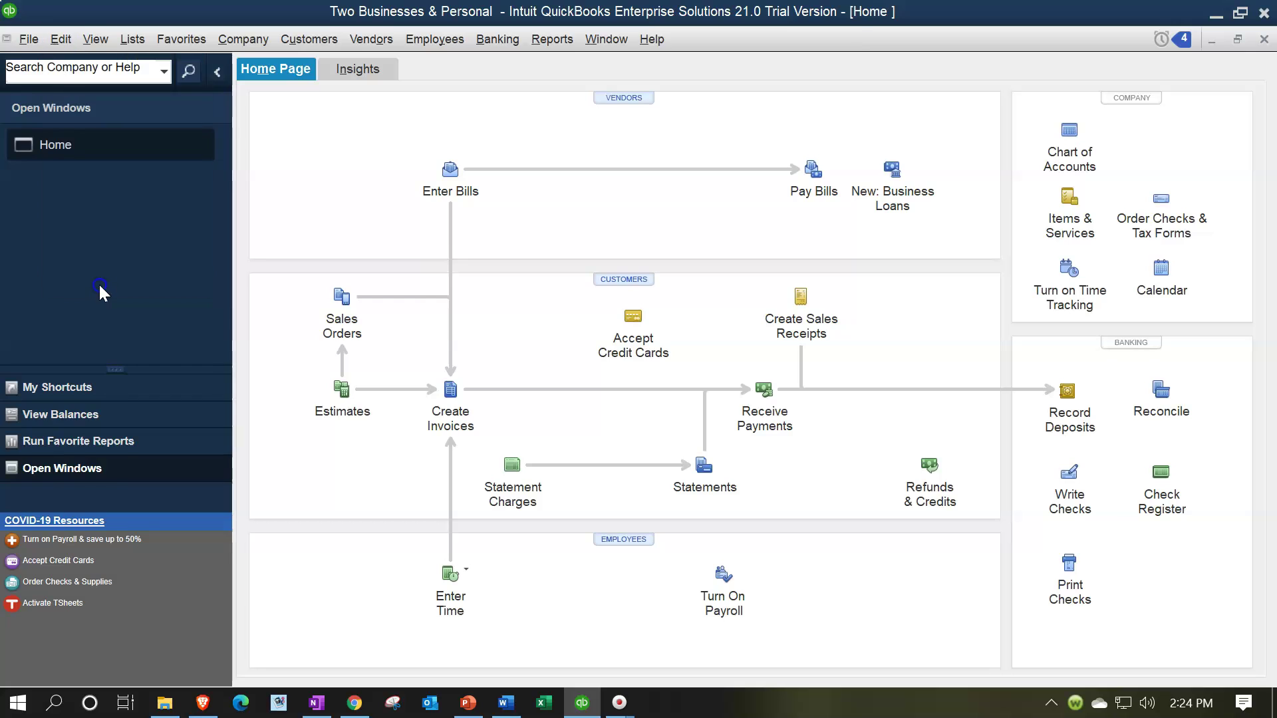
click(86, 278)
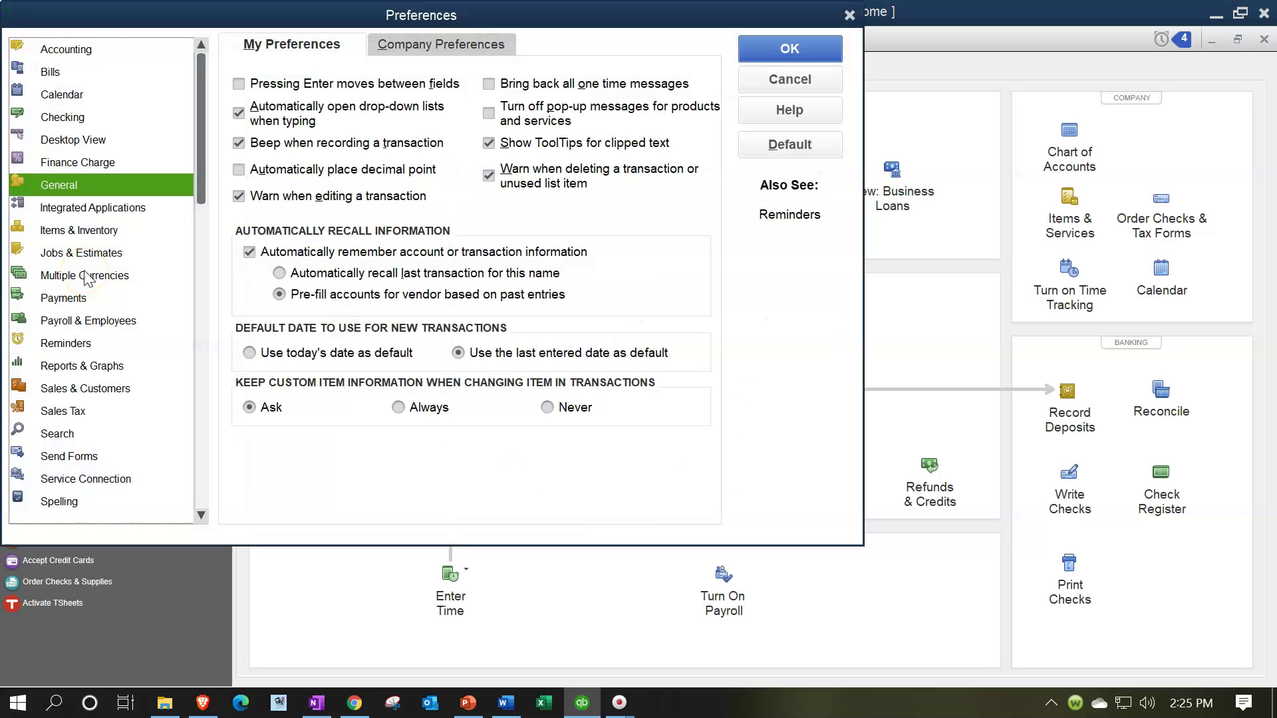
click(72, 232)
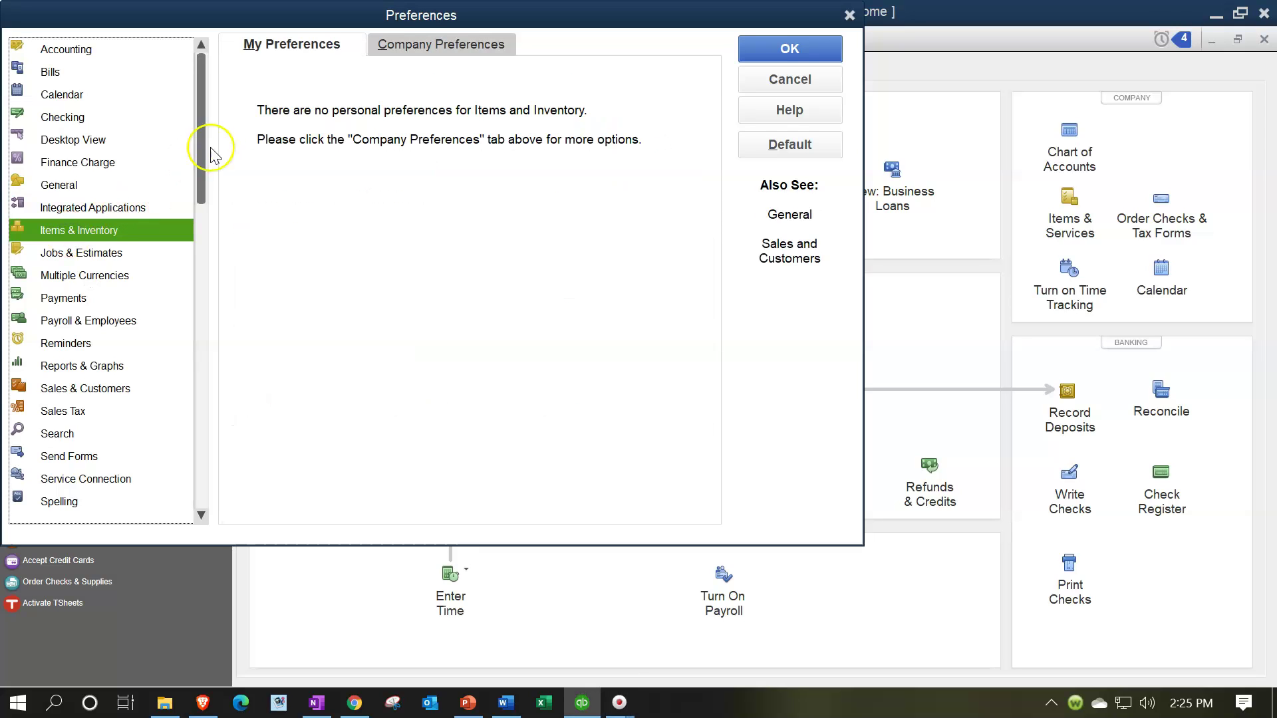
click(422, 43)
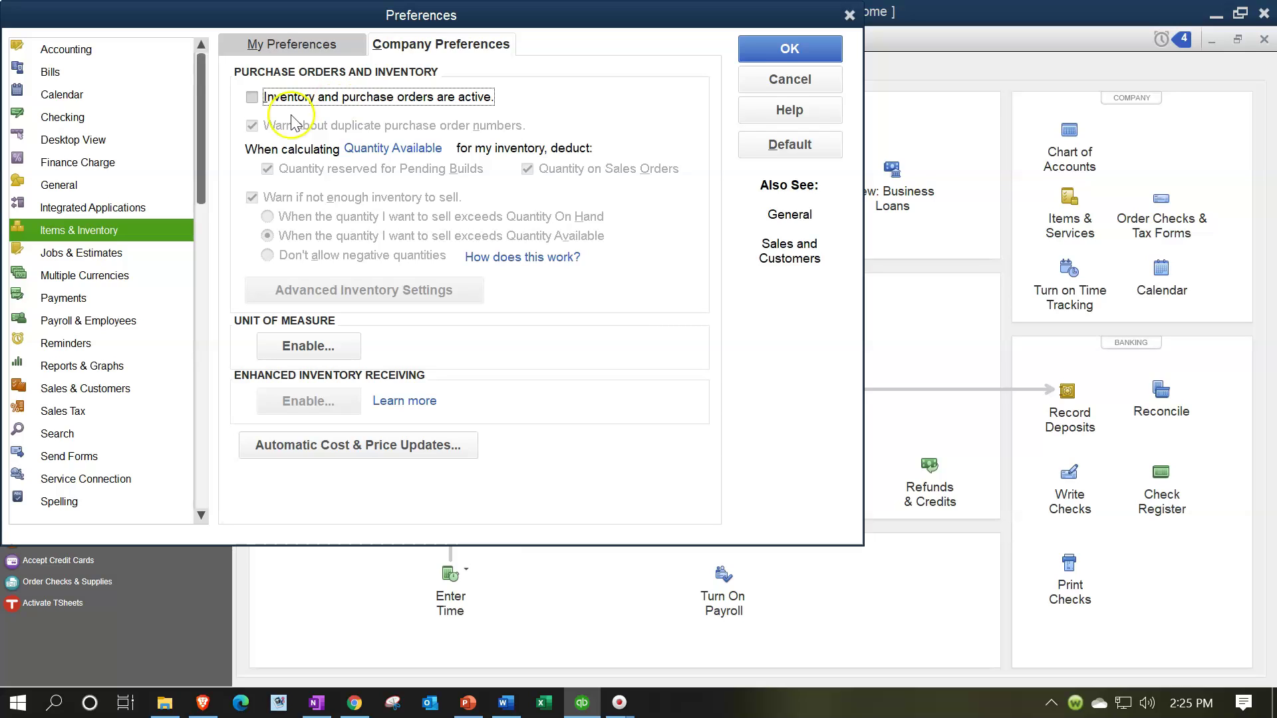
click(252, 100)
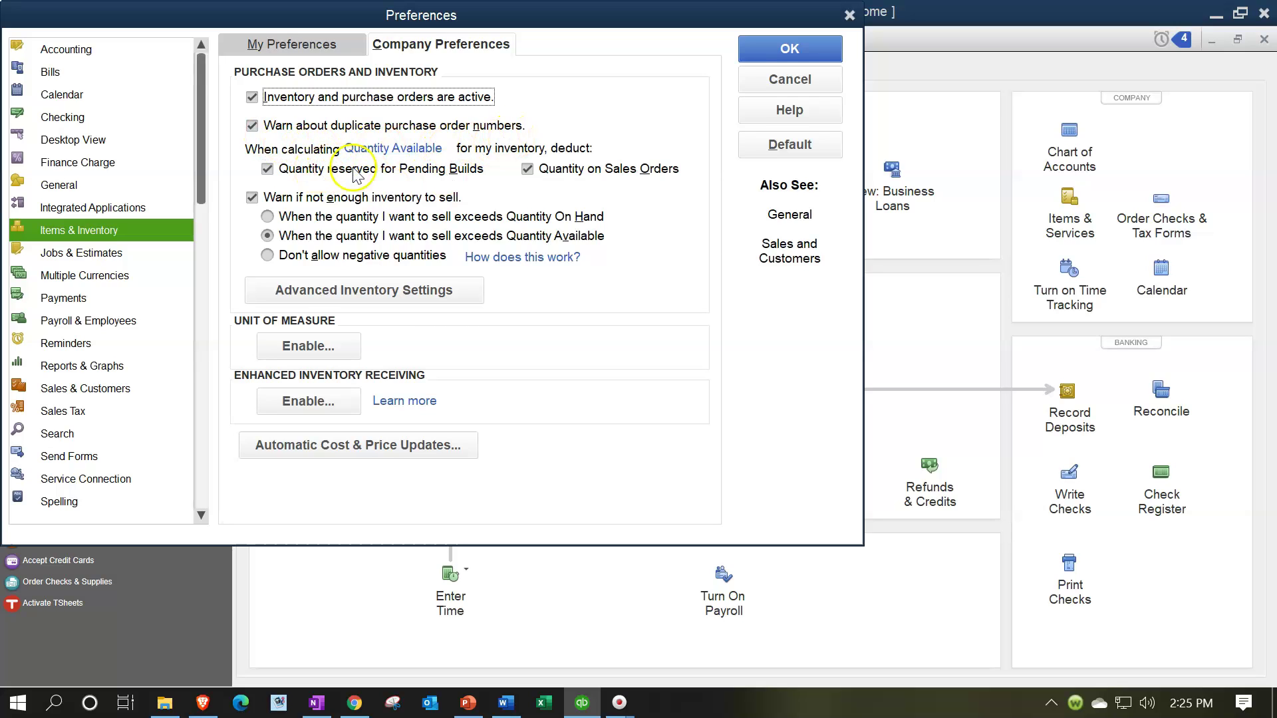
click(527, 169)
Look through the Advanced Inventory Settings, including the FIFO options, and close them without changing anything.
click(364, 290)
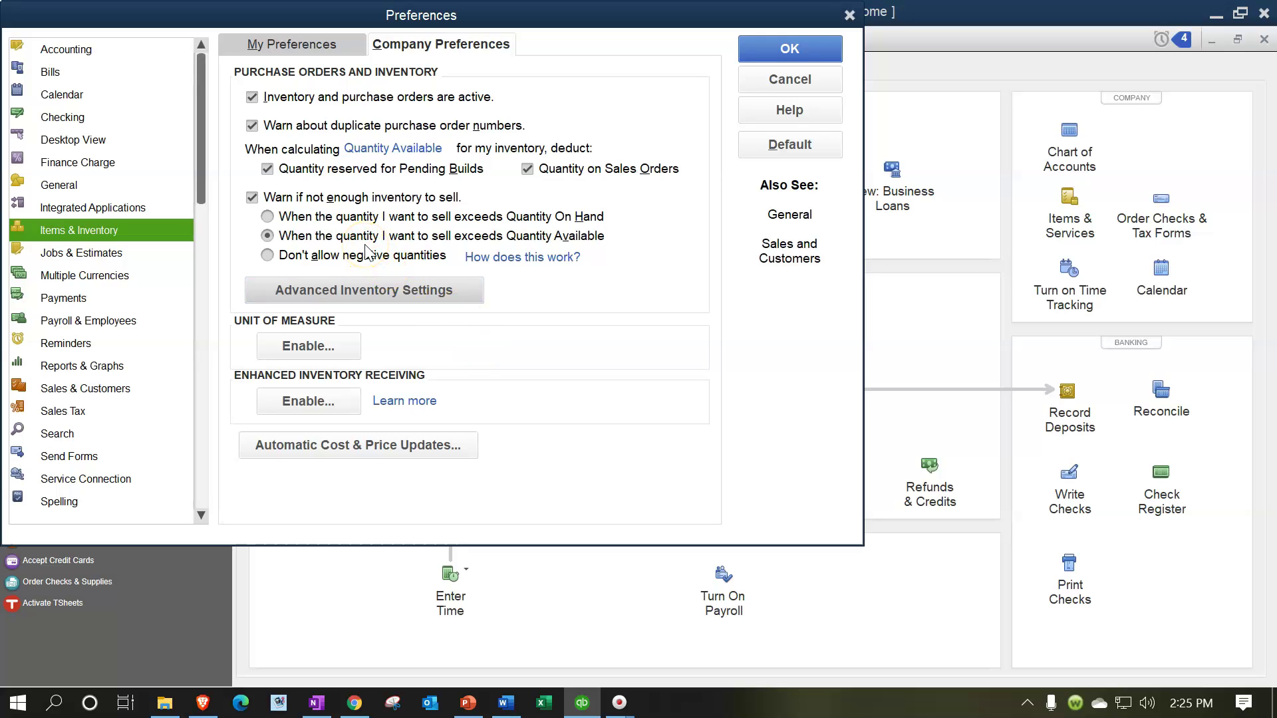
click(426, 290)
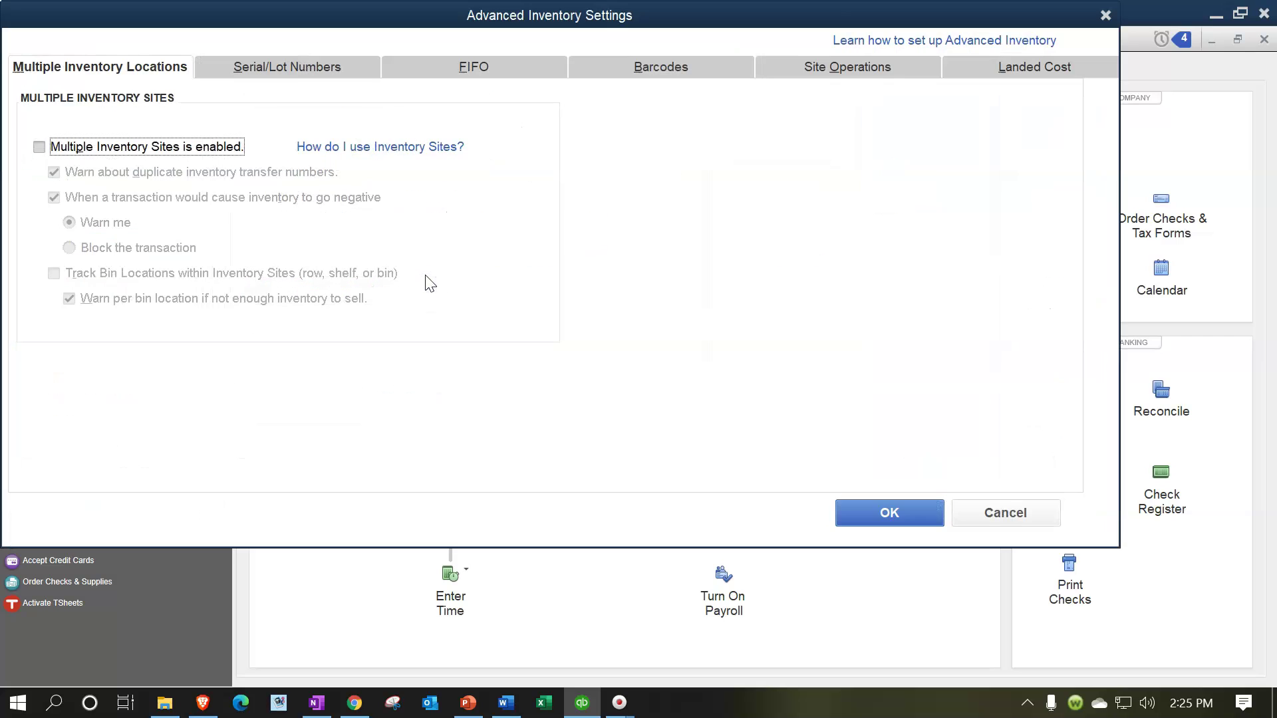
drag(426, 13, 469, 65)
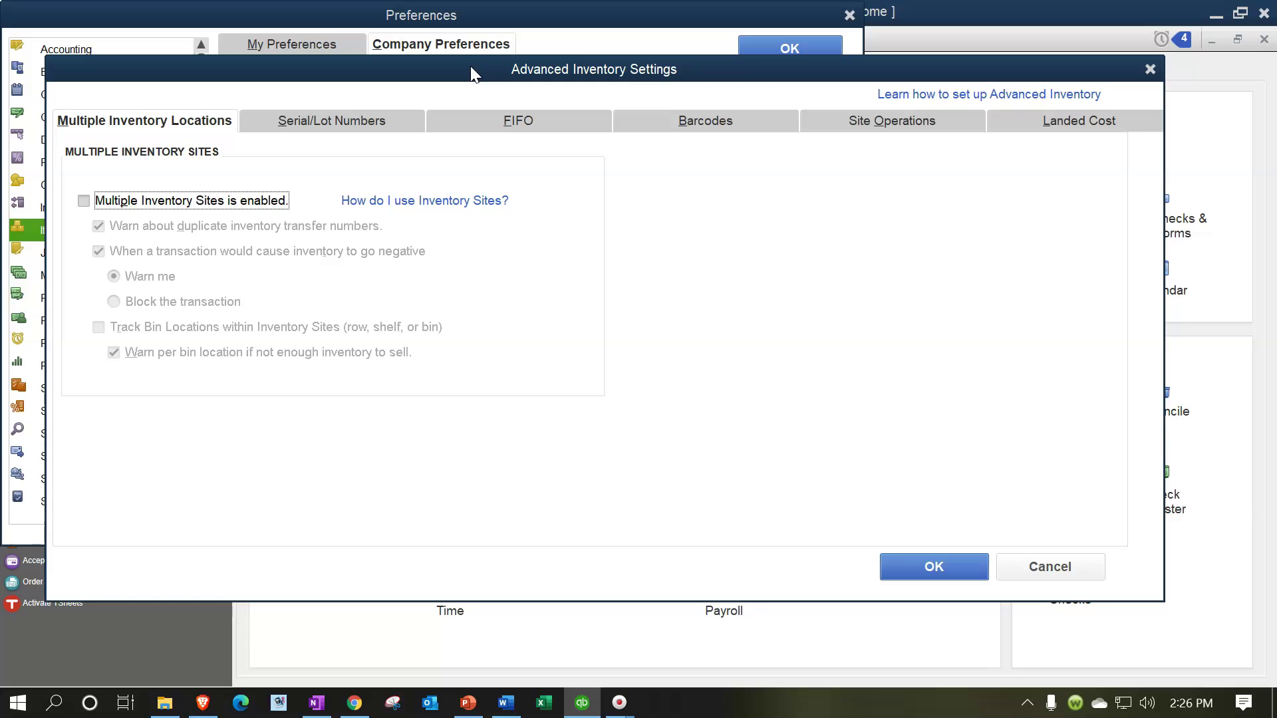
click(469, 79)
click(472, 121)
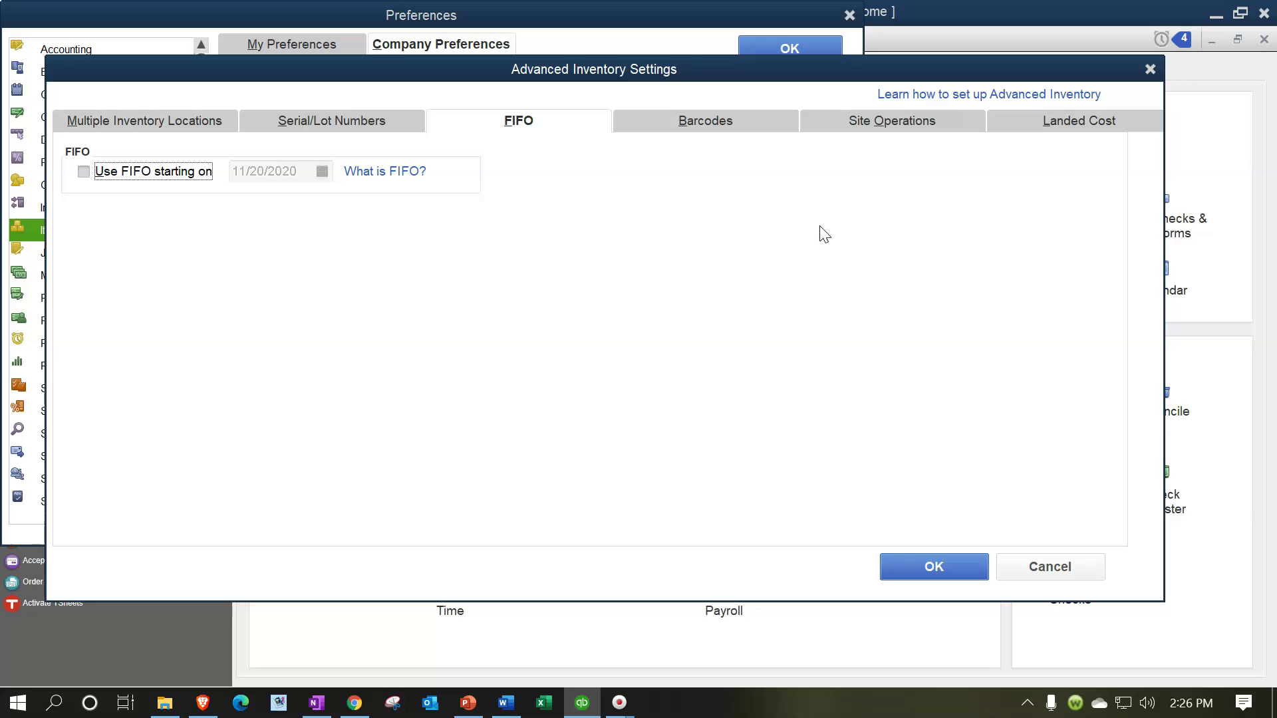
click(1152, 72)
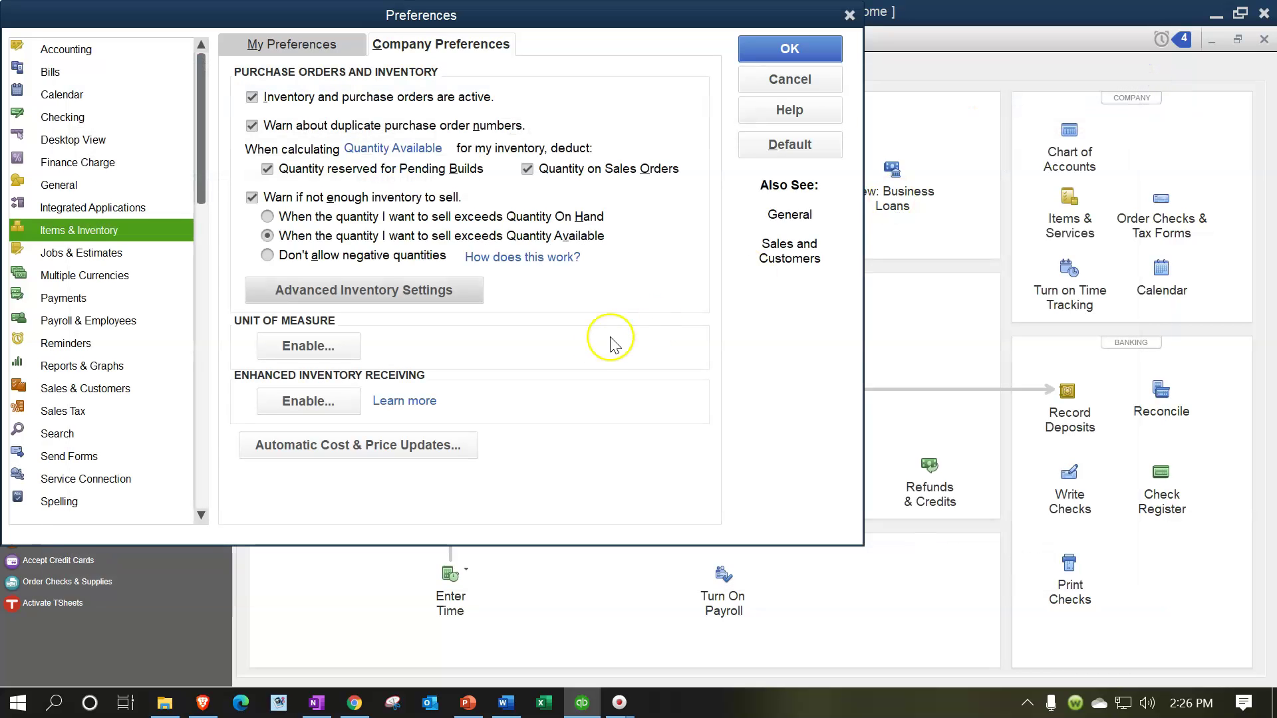
Save the inventory preferences, letting all open windows close, and reopen the Home page maximized.
click(766, 59)
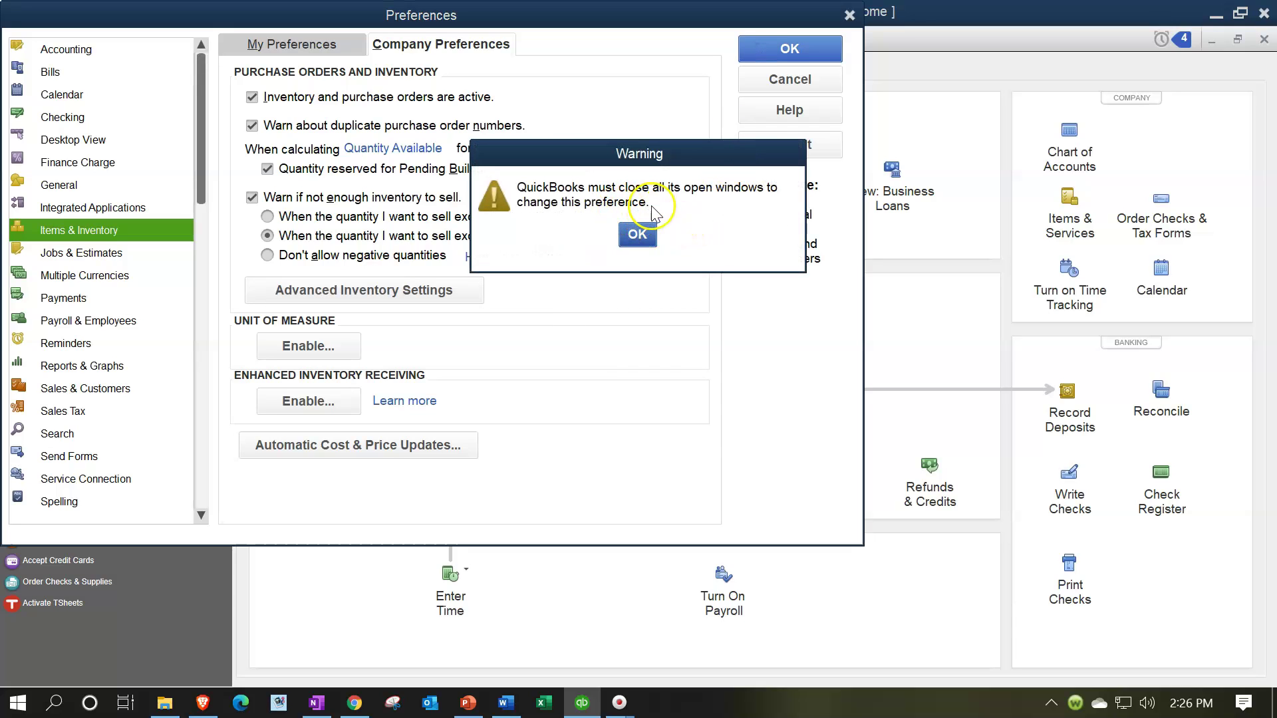
click(640, 240)
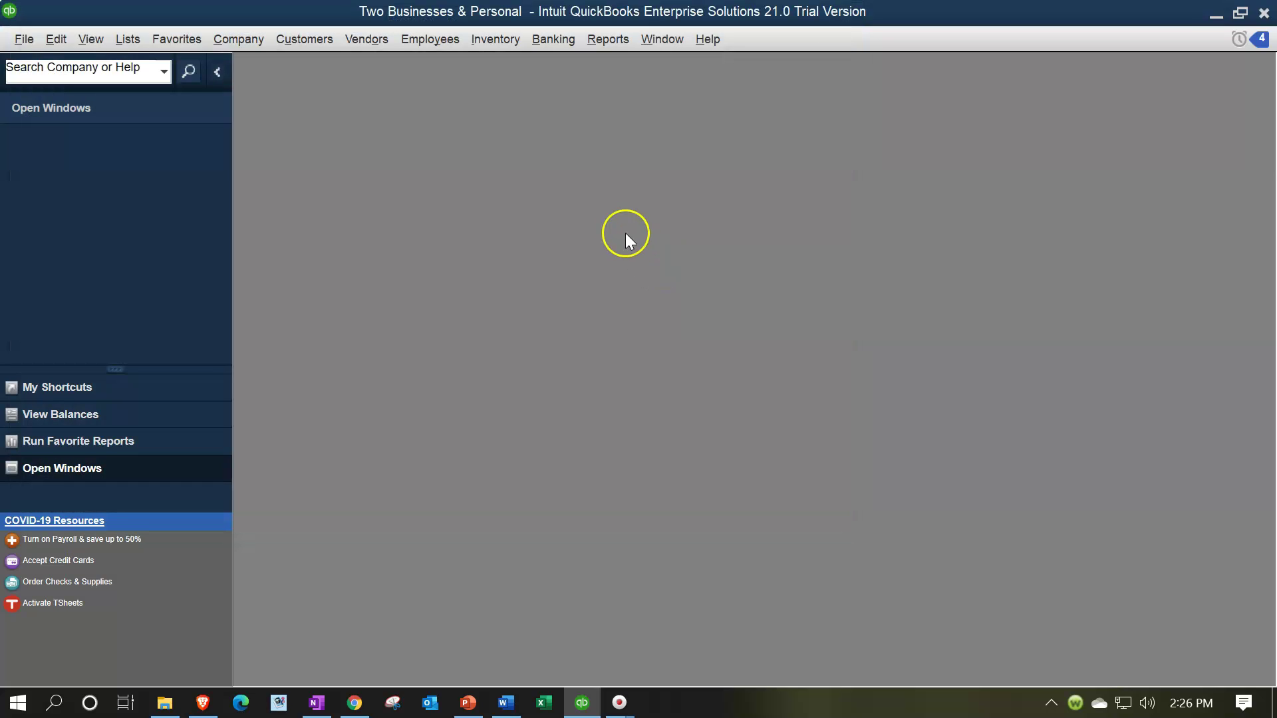
click(241, 46)
click(243, 60)
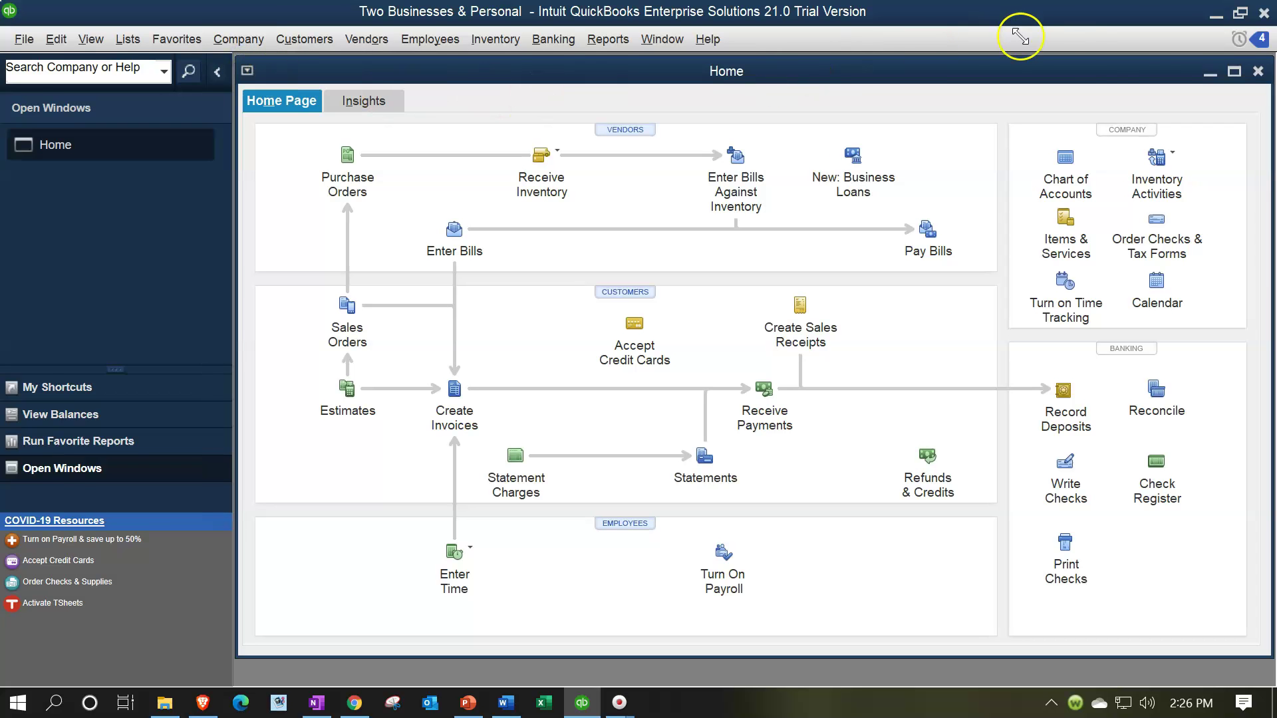
click(1233, 71)
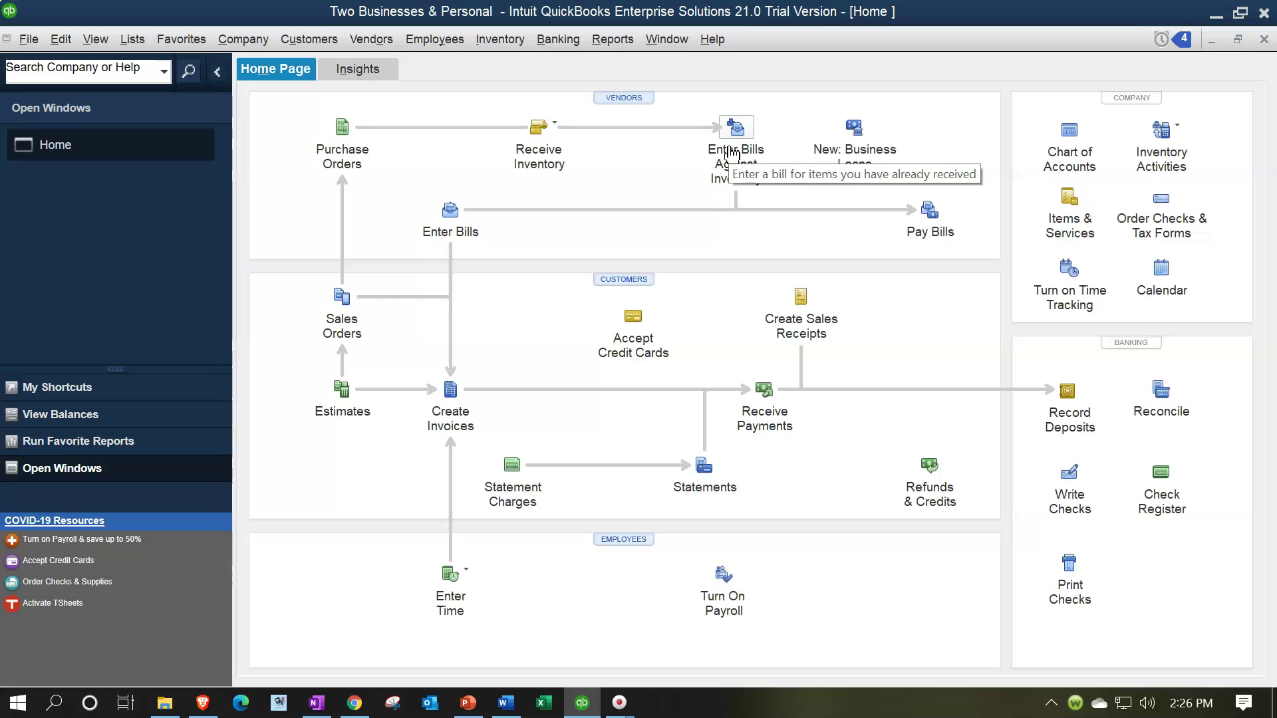
Open the Chart of Accounts and review its Cost of Goods Sold accounts.
click(368, 178)
click(135, 41)
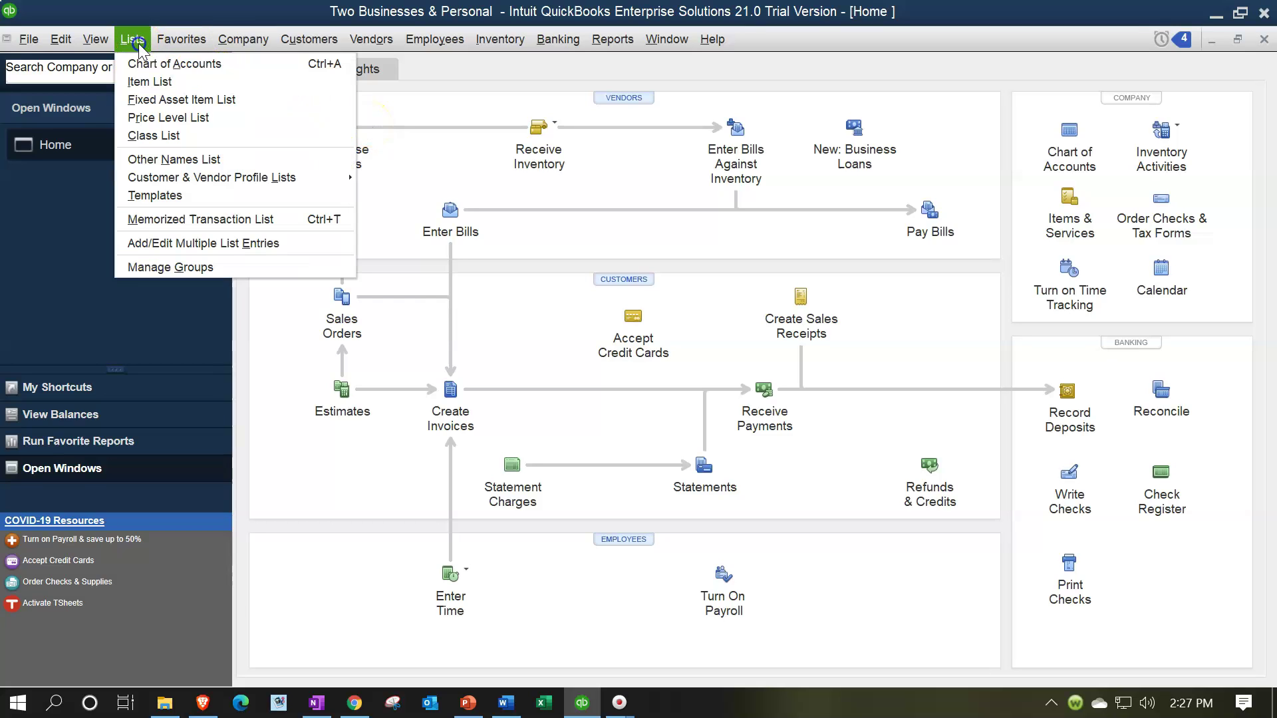
click(147, 61)
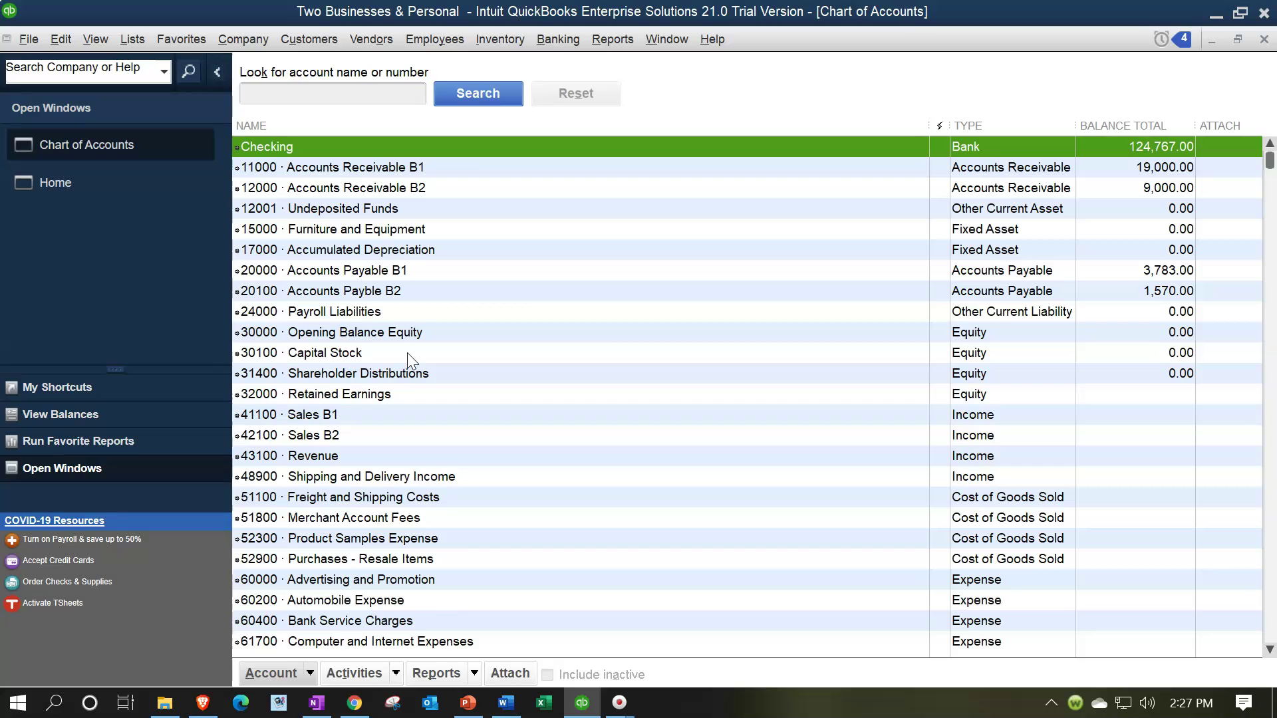
scroll(409, 399, down, 5)
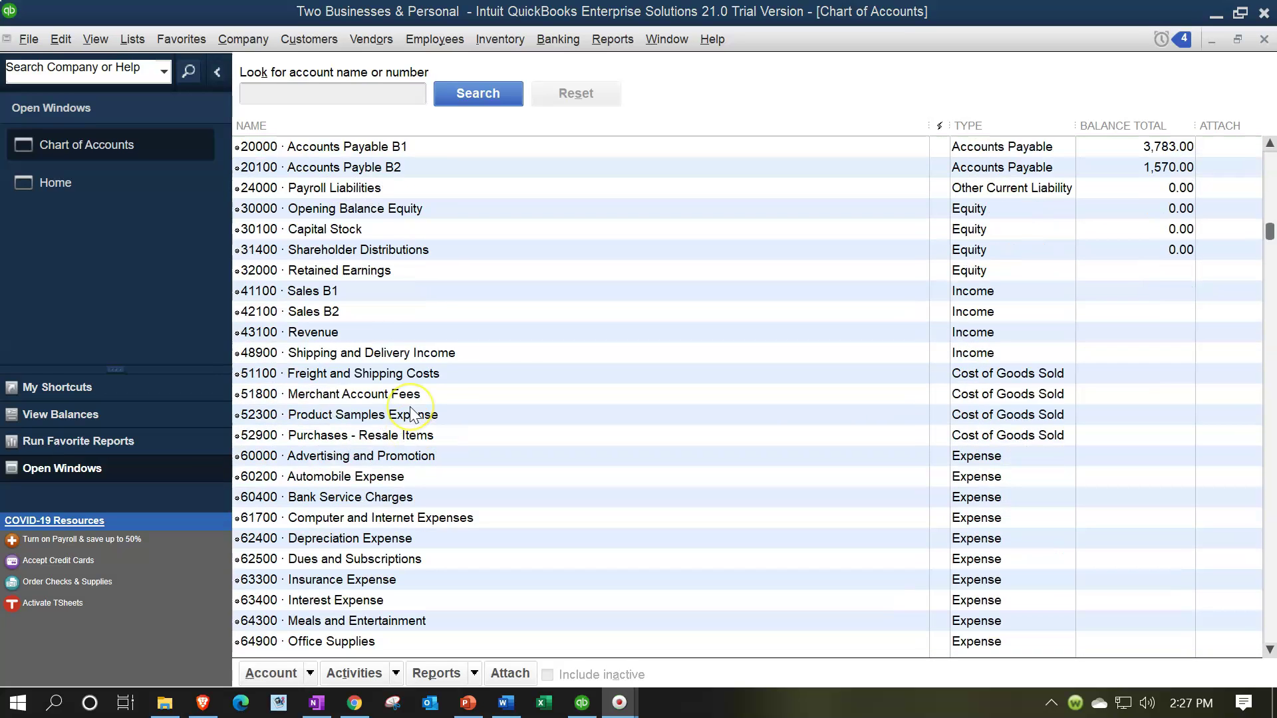
scroll(409, 412, up, 5)
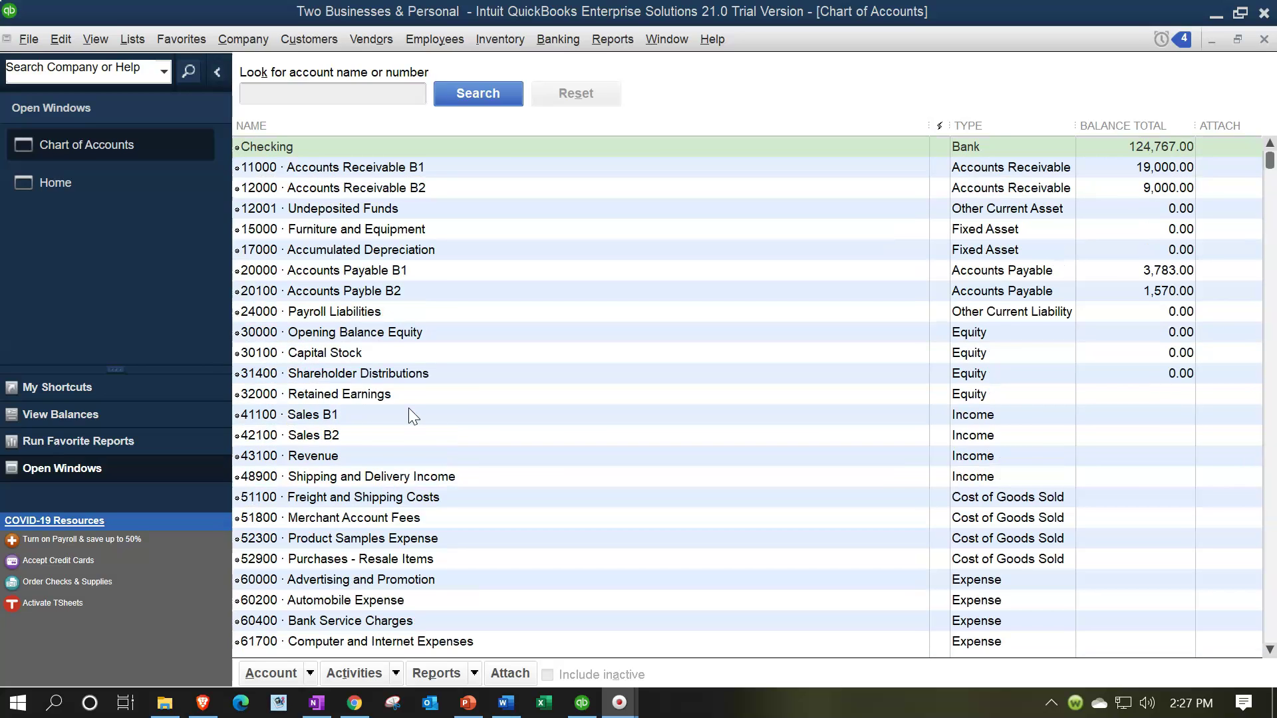
scroll(409, 412, down, 1)
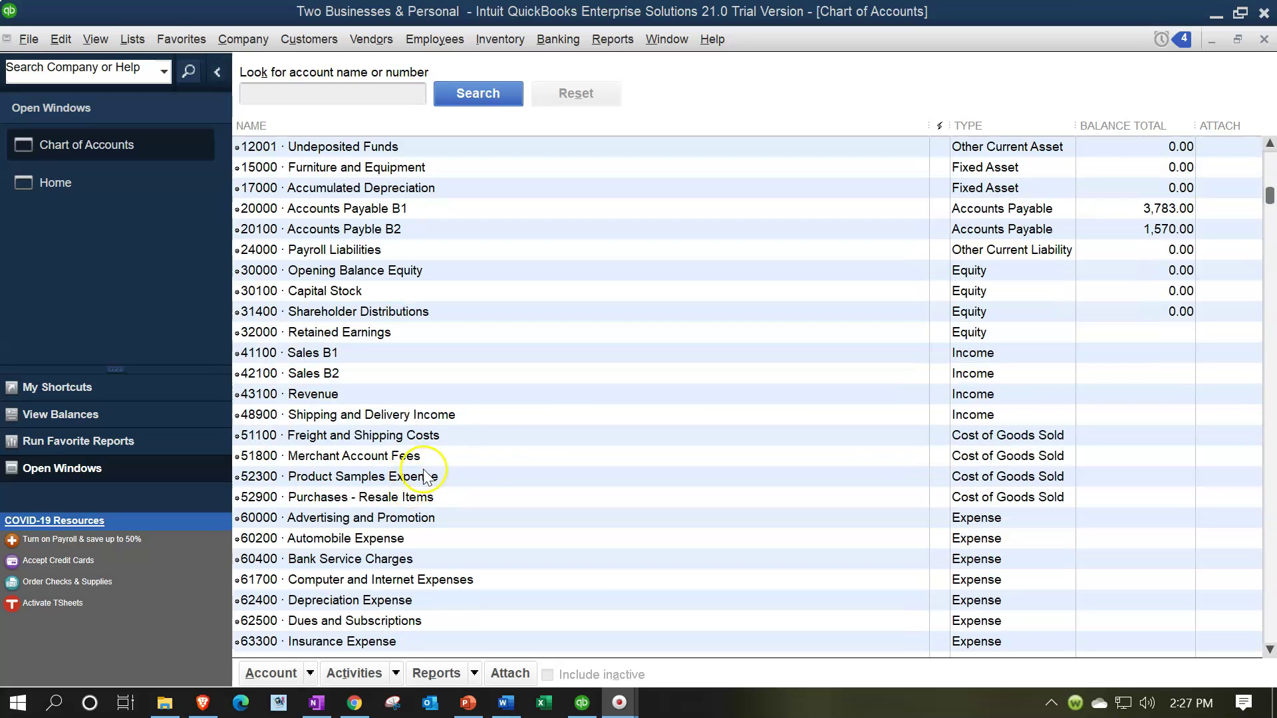
click(963, 437)
click(967, 459)
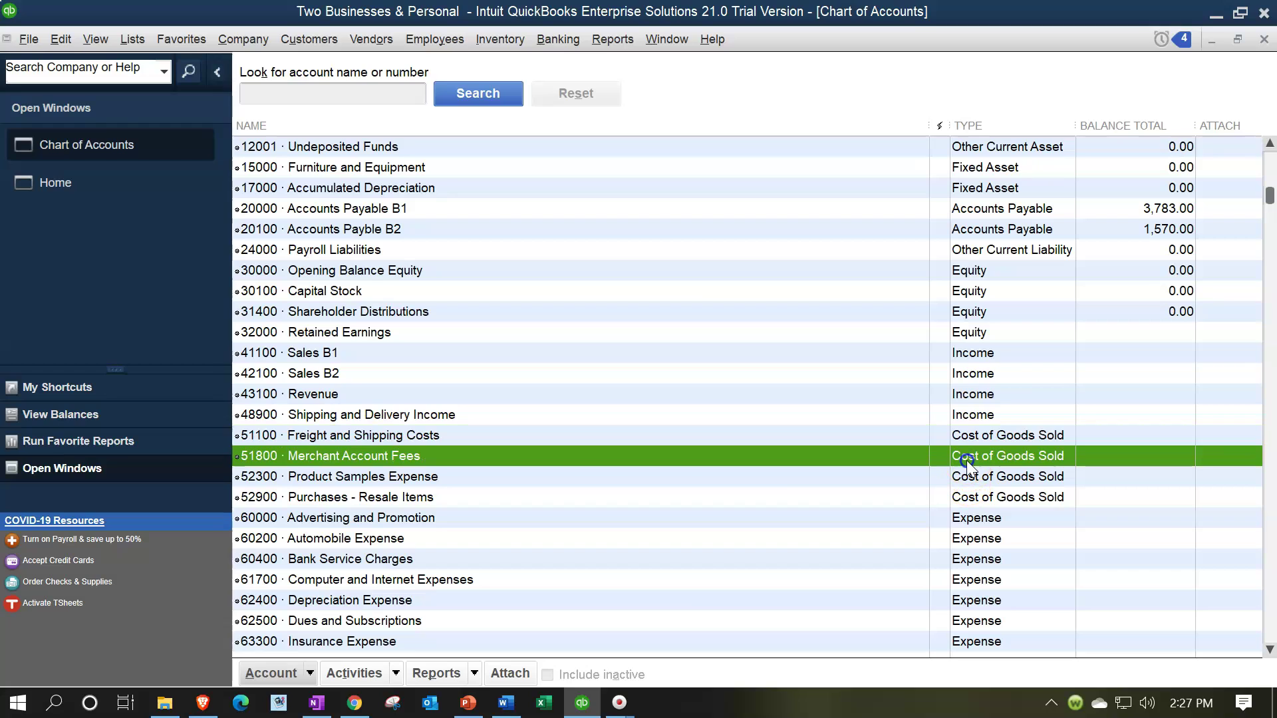
click(490, 477)
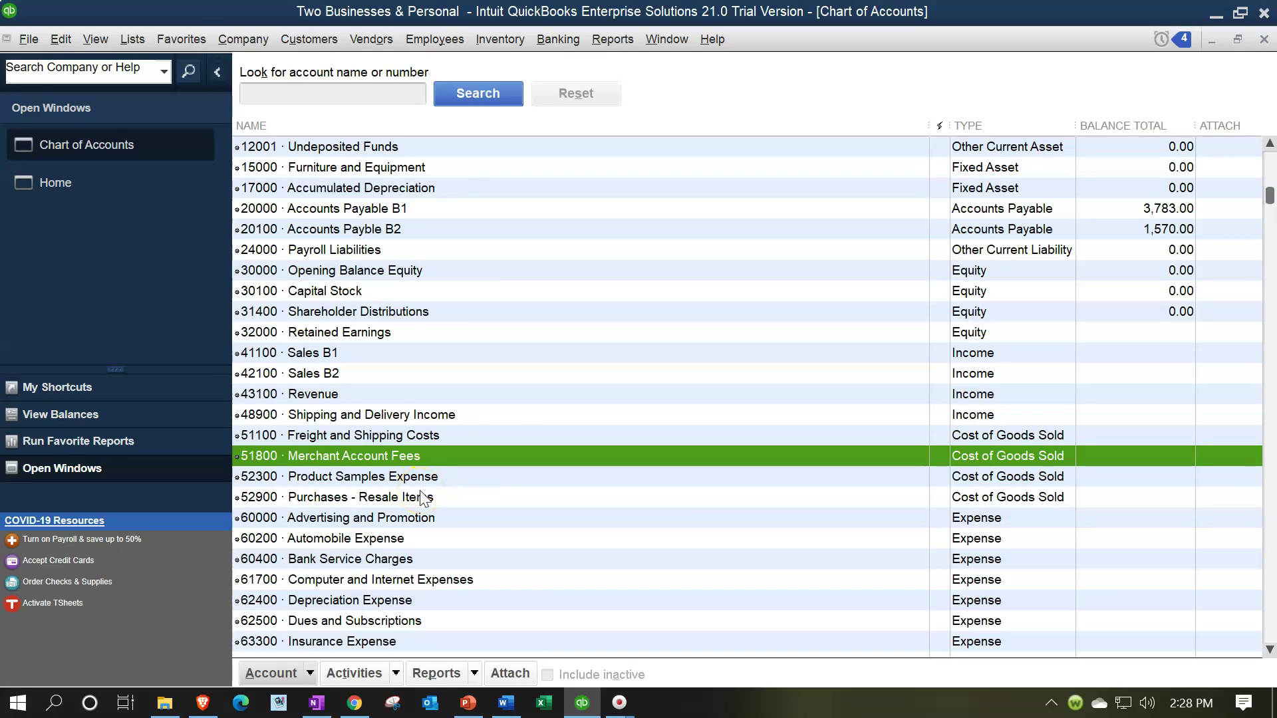
Assign class 1 B1 to the Freight and Shipping Costs account and save it.
click(383, 435)
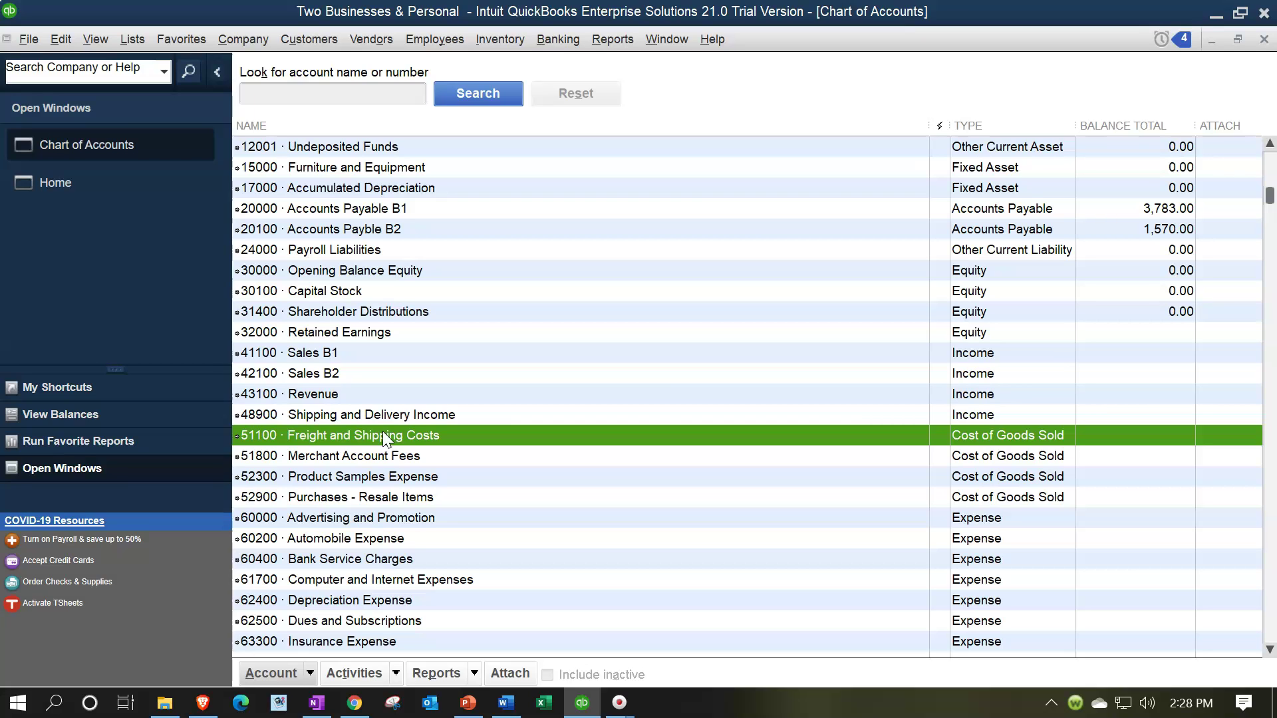
right_click(384, 437)
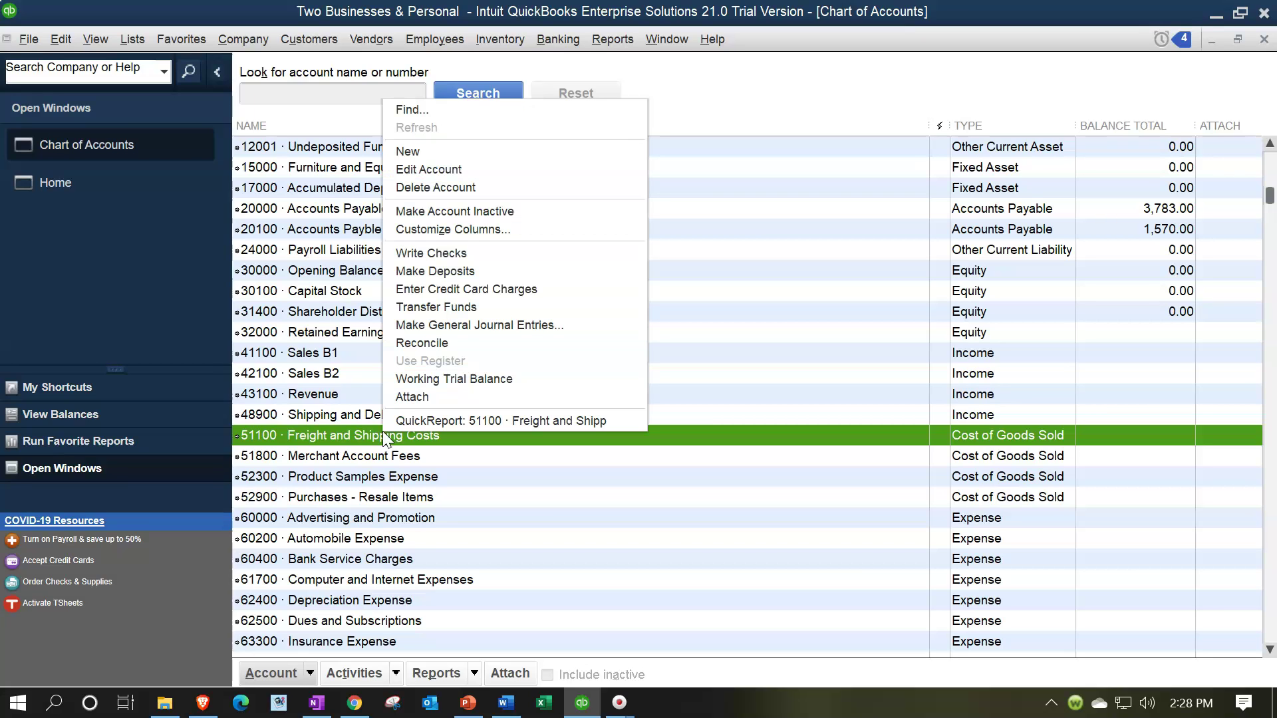
click(425, 170)
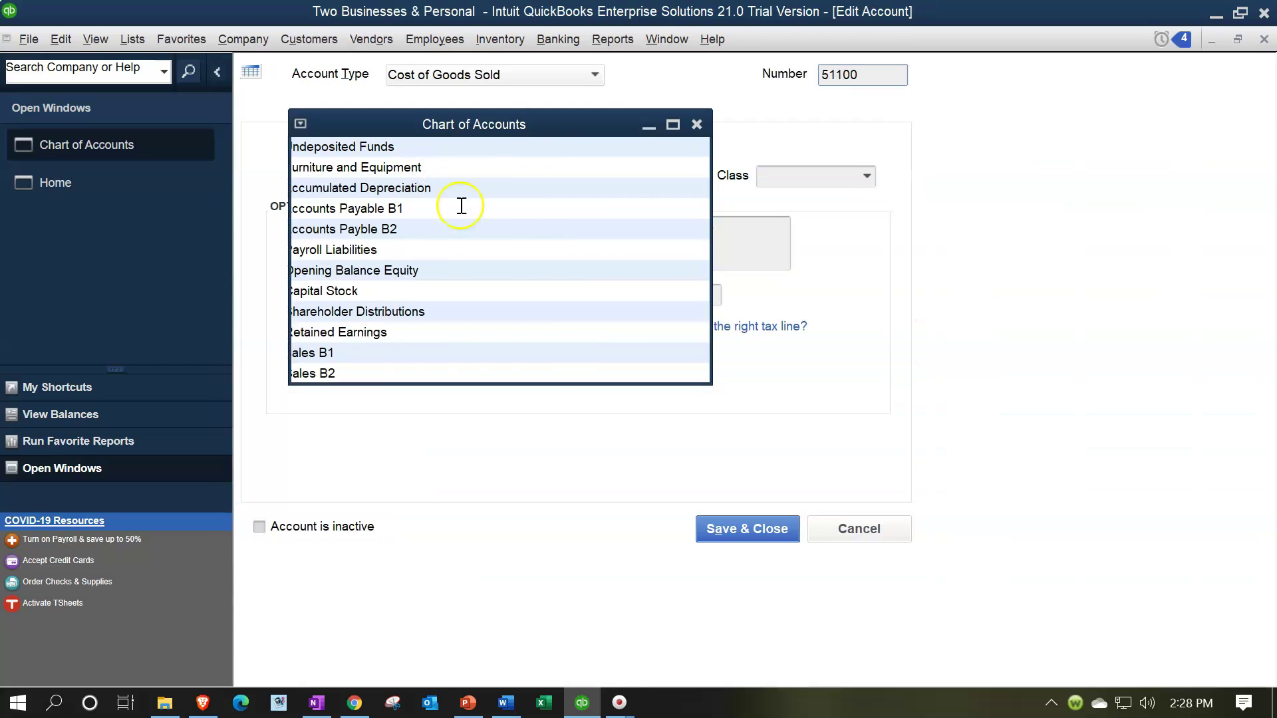
click(865, 174)
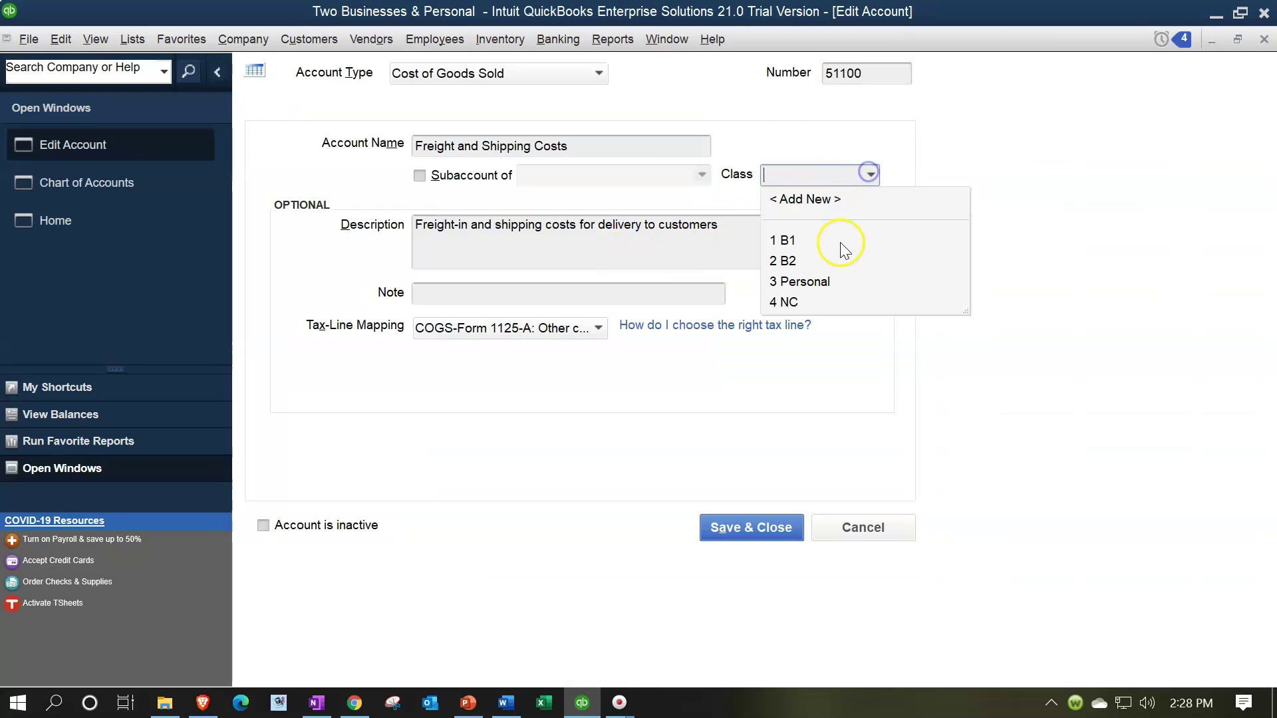
click(800, 245)
click(764, 528)
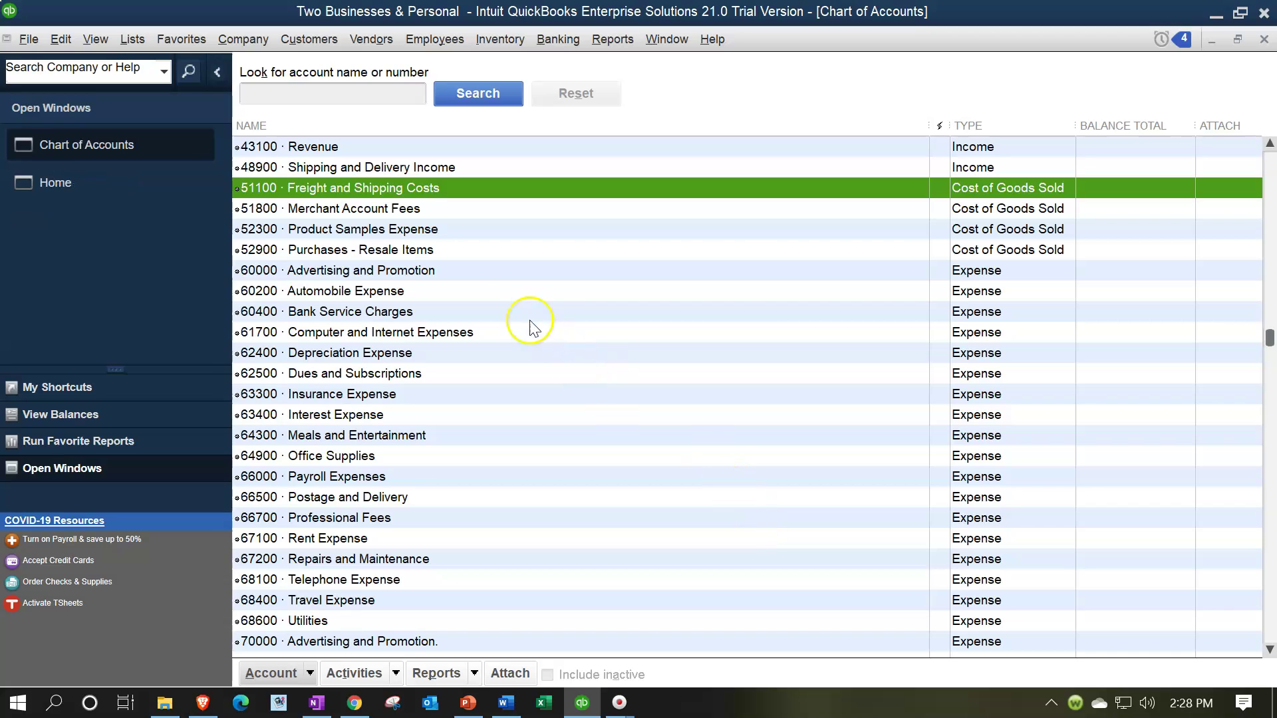
Assign class 1 B1 to the Merchant Account Fees account and save it.
right_click(361, 207)
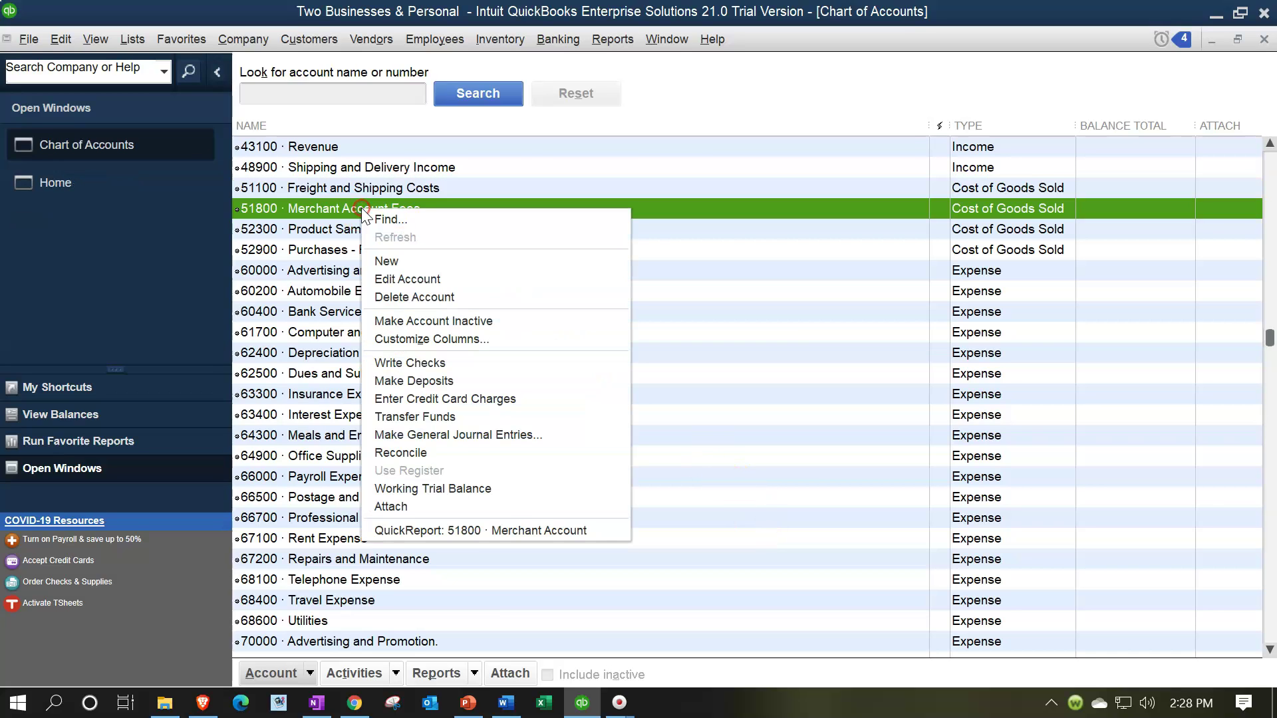
click(403, 278)
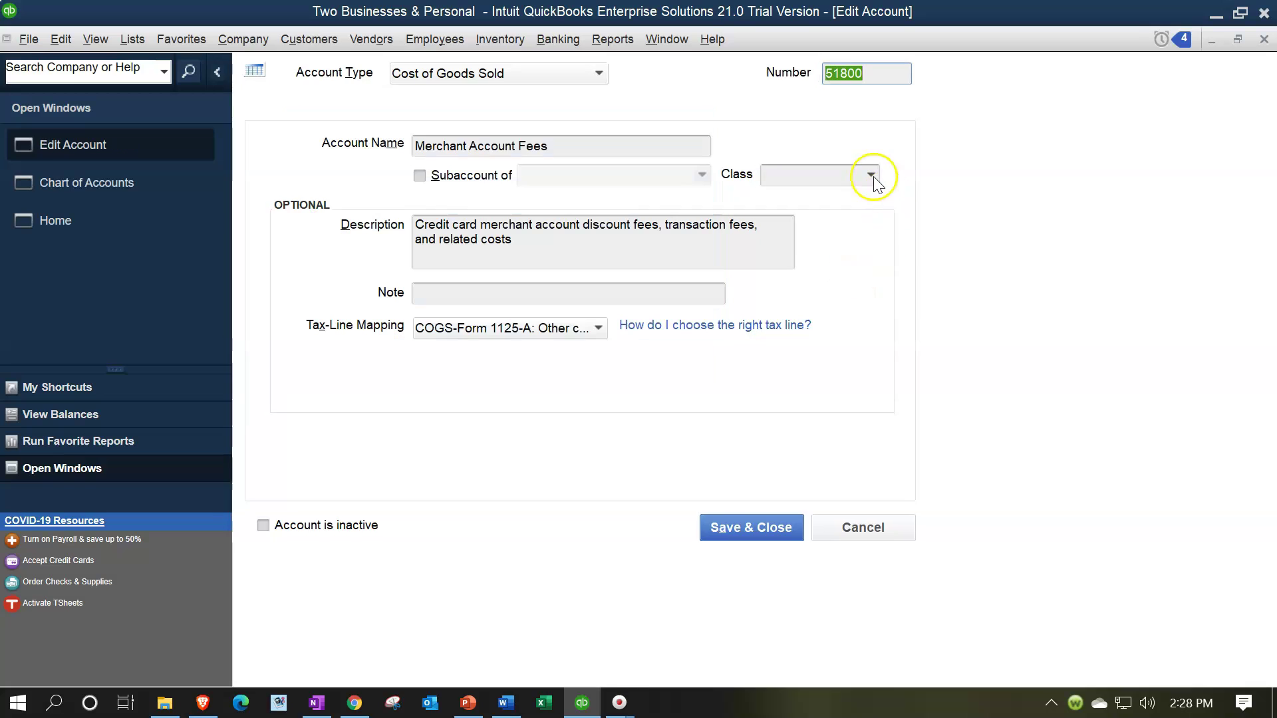
click(871, 175)
click(788, 240)
click(744, 528)
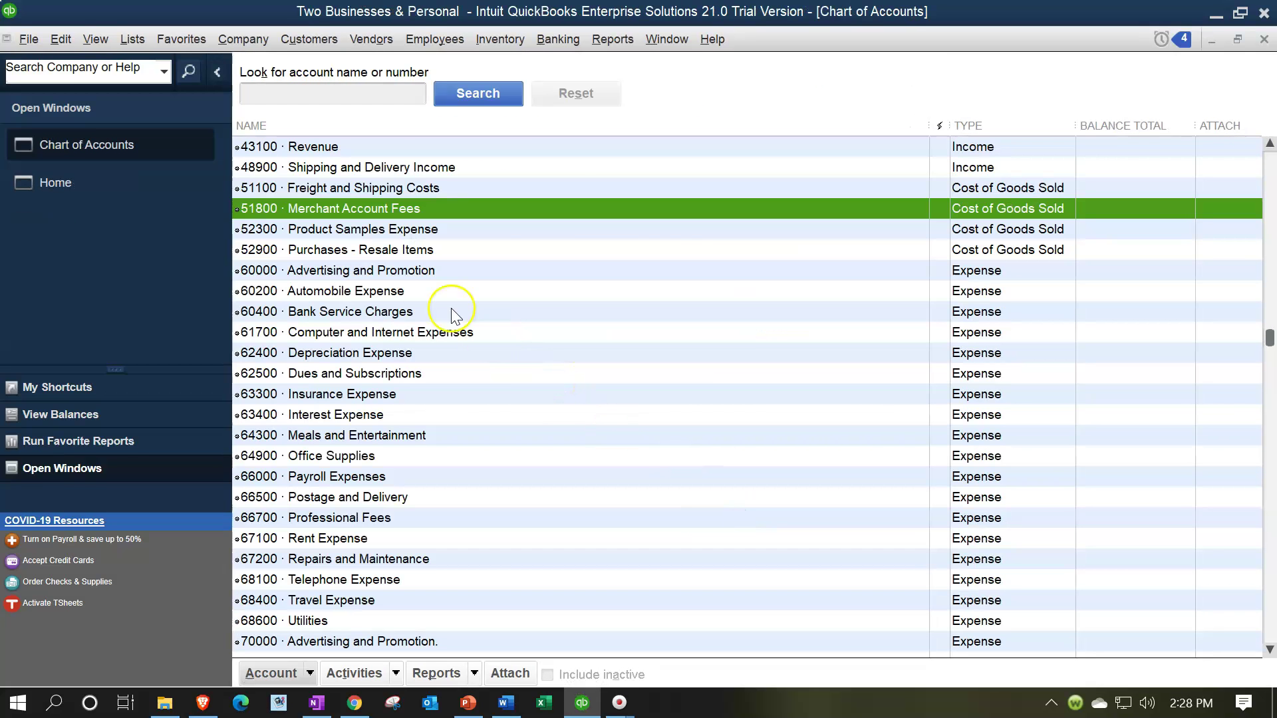
Assign class 1 B1 to the Product Samples Expense account and save it.
click(346, 230)
right_click(345, 228)
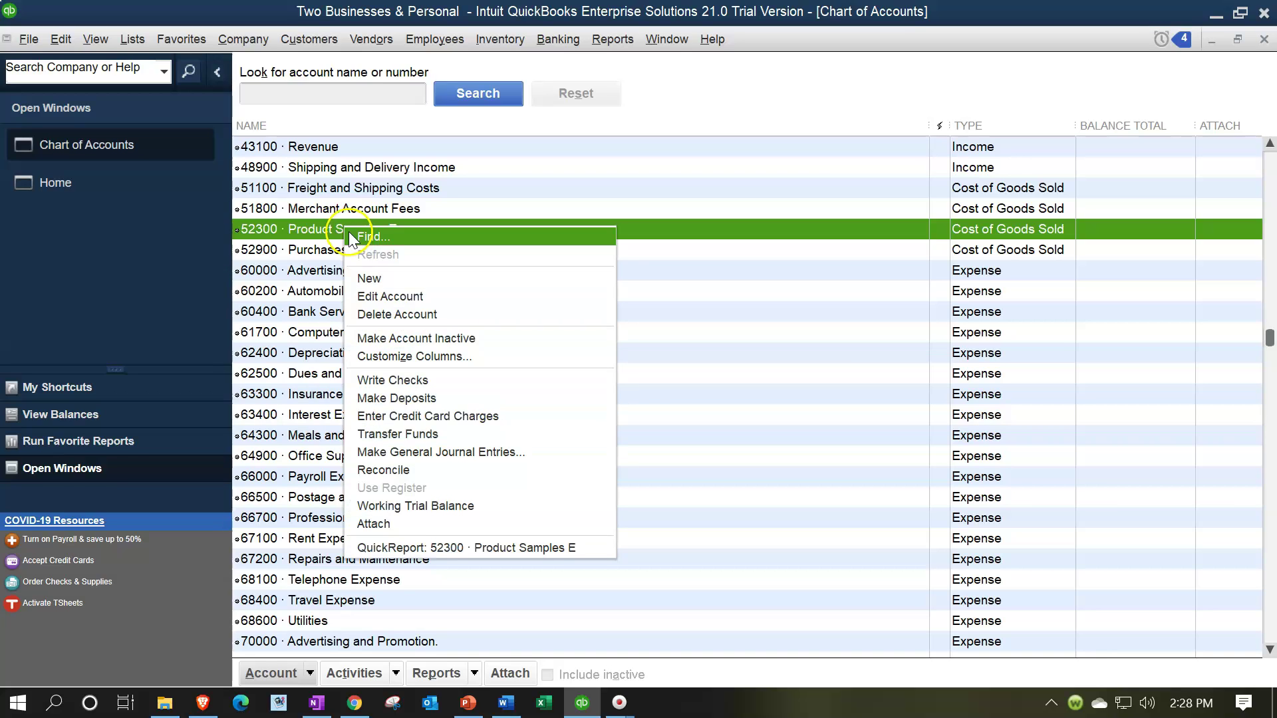
click(397, 297)
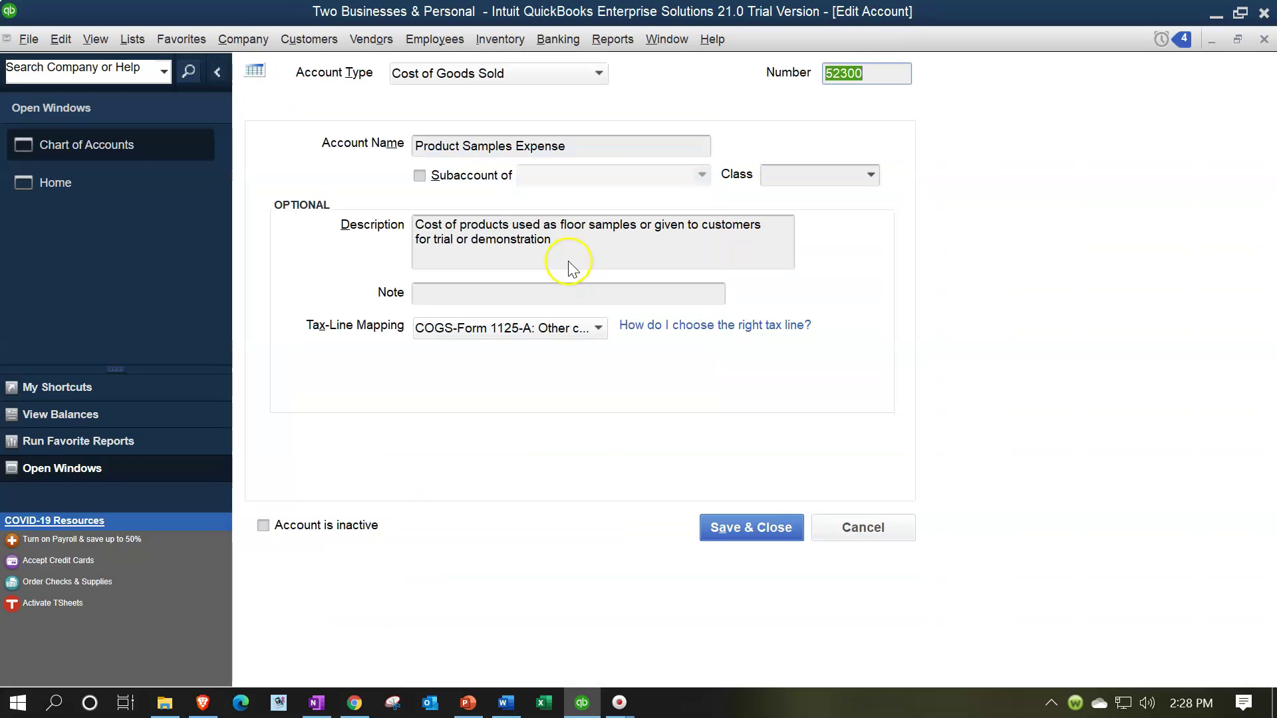
click(870, 174)
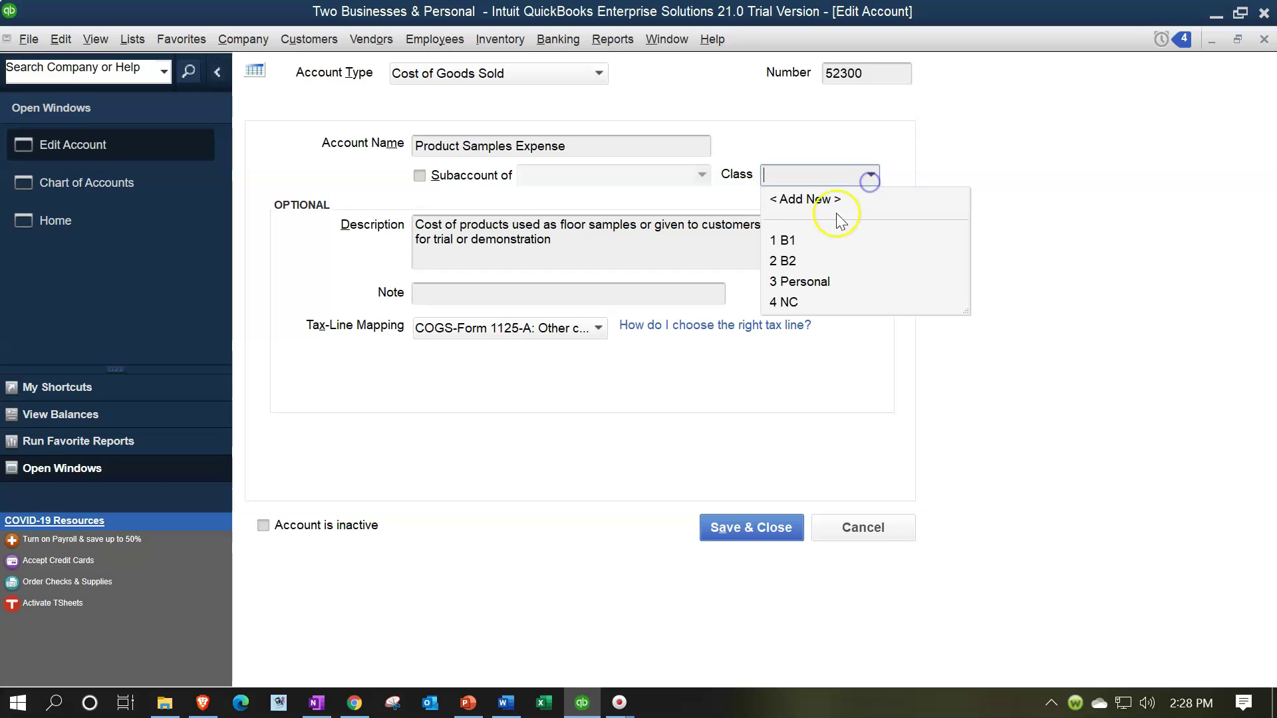
click(805, 239)
click(770, 526)
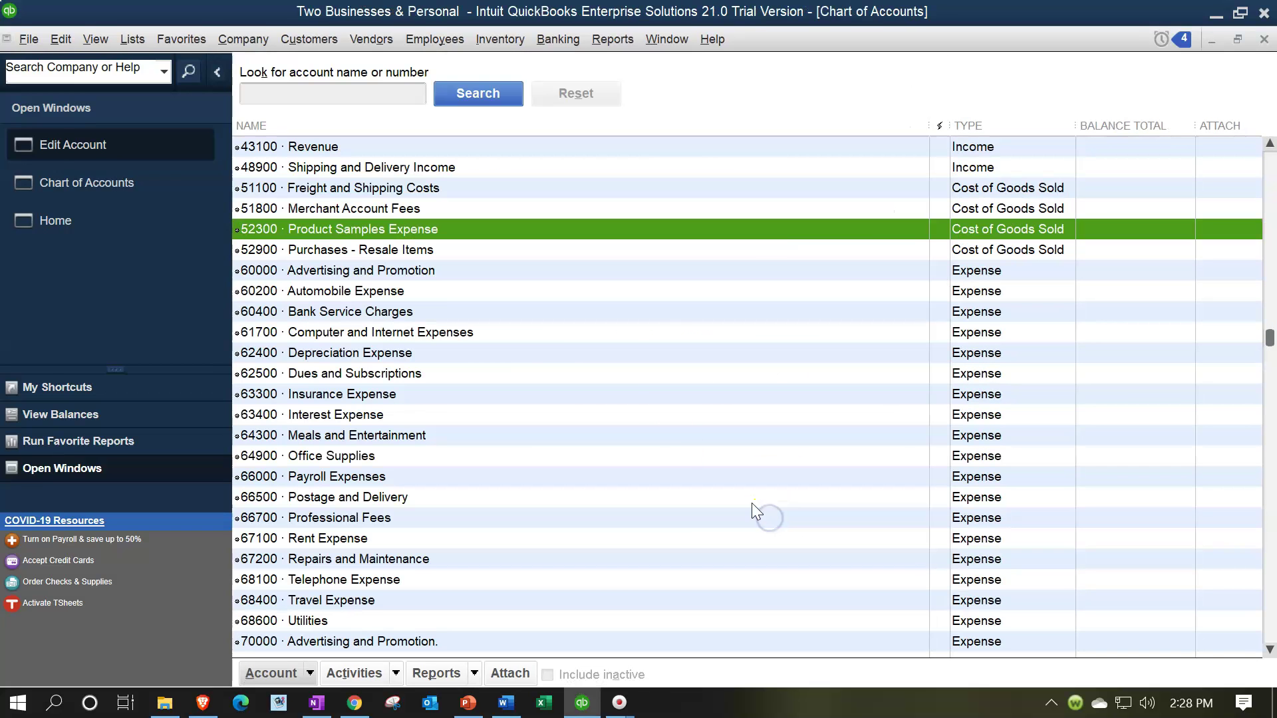
Assign class 1 B1 to the Purchases - Resale Items account and save it.
click(340, 254)
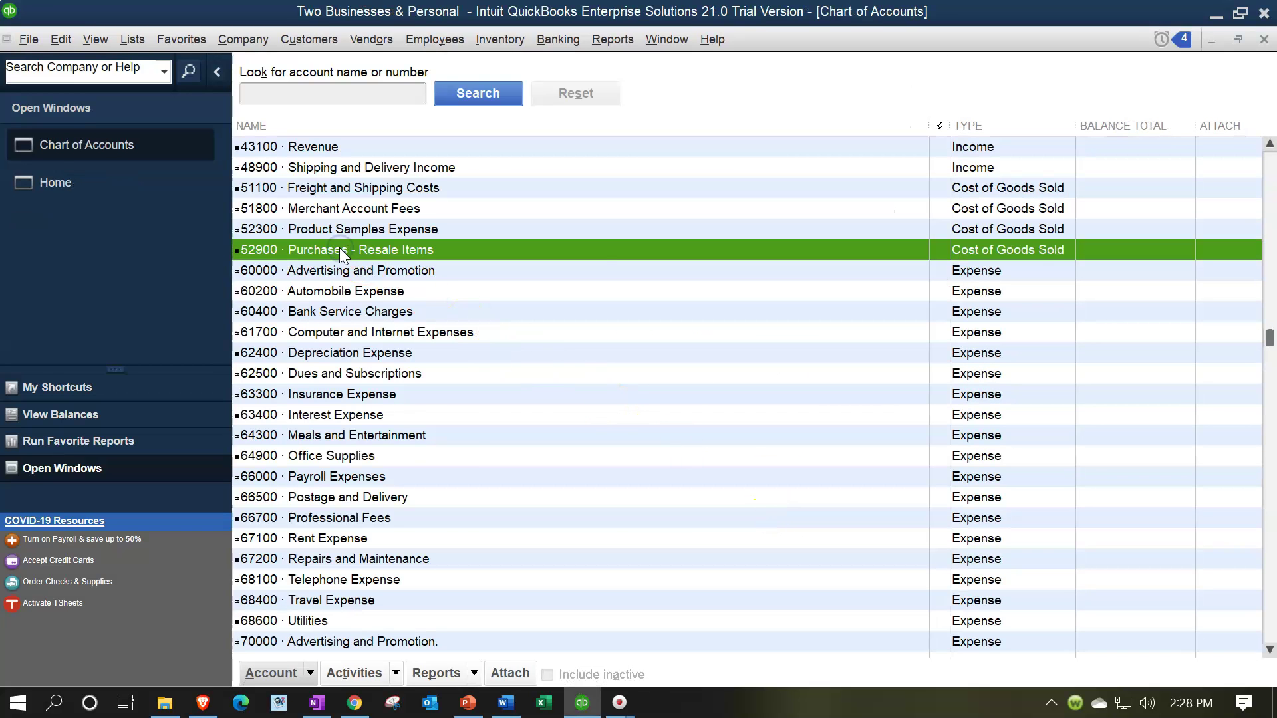
right_click(341, 255)
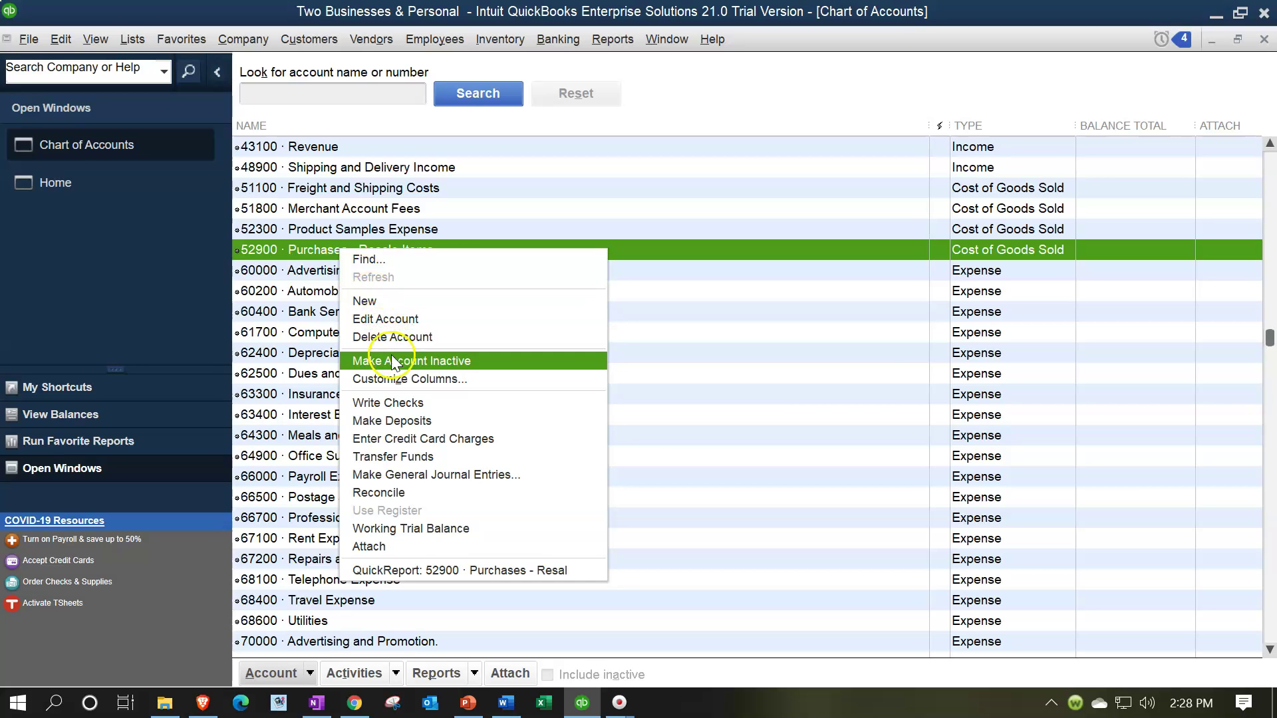
click(388, 322)
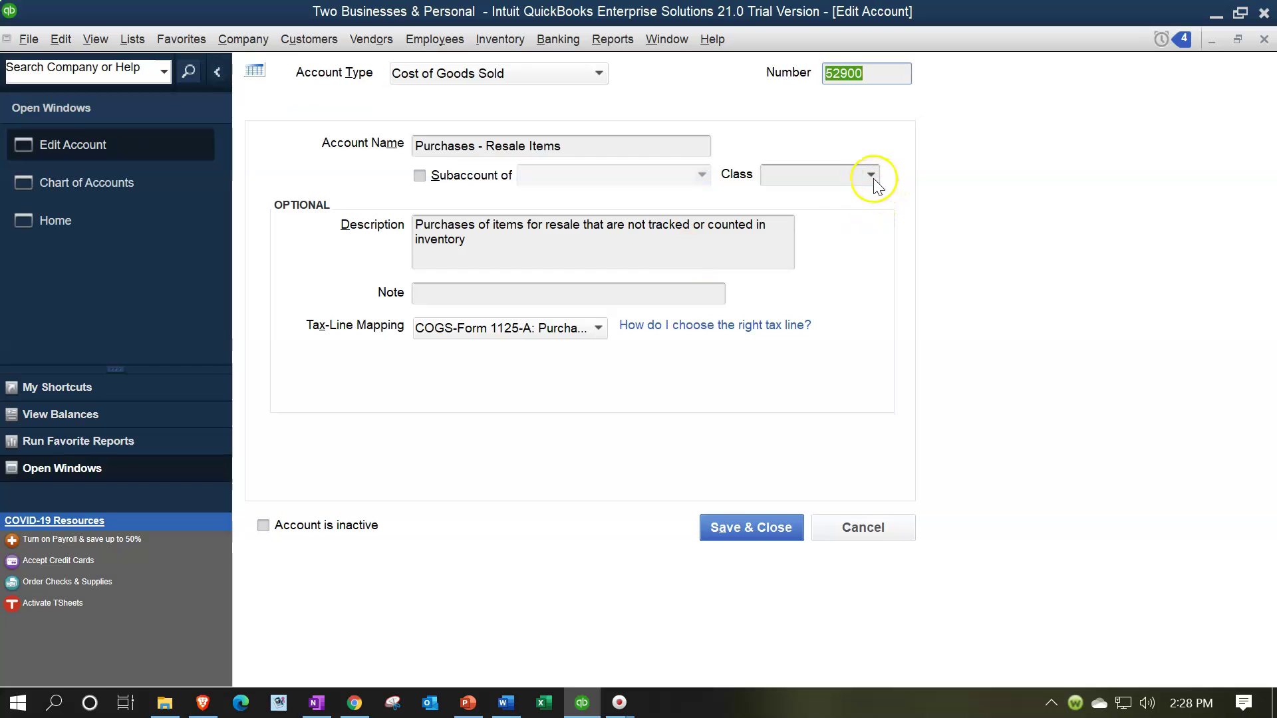
click(870, 174)
click(786, 243)
click(773, 526)
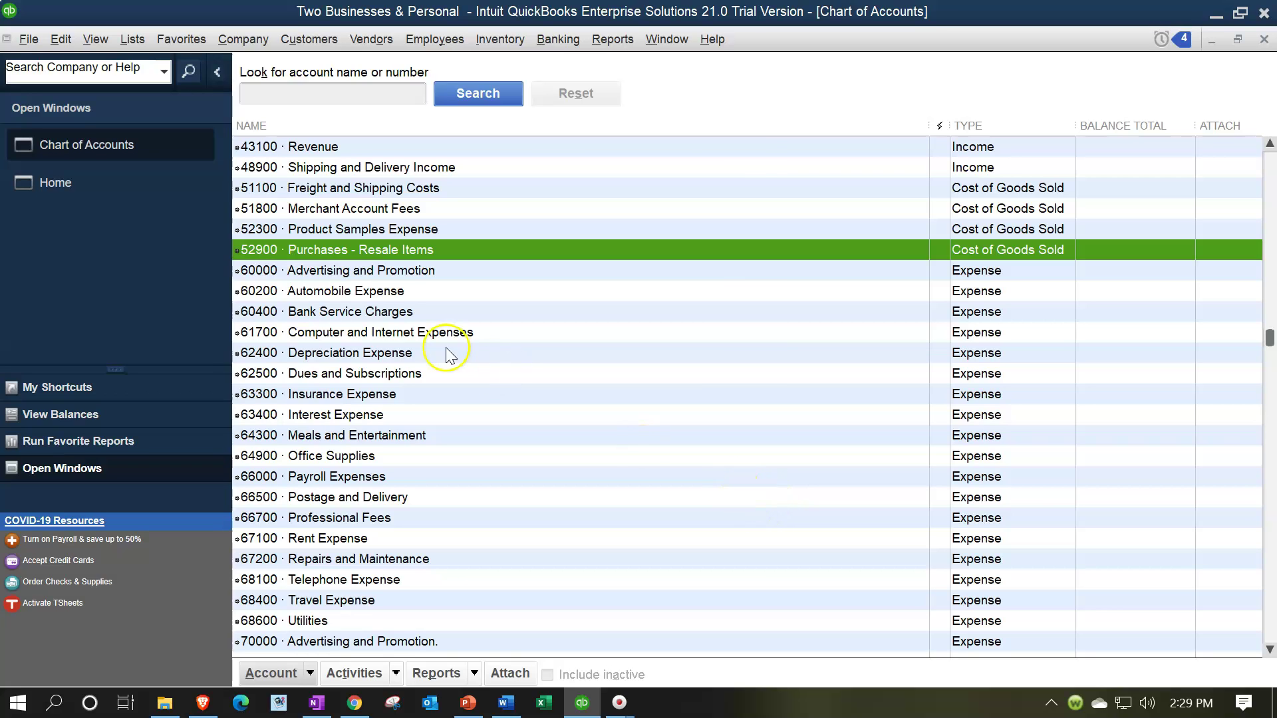
Start a purchase order for the new vendor Purchase Vendor B1 and open the detailed setup for that vendor.
click(81, 177)
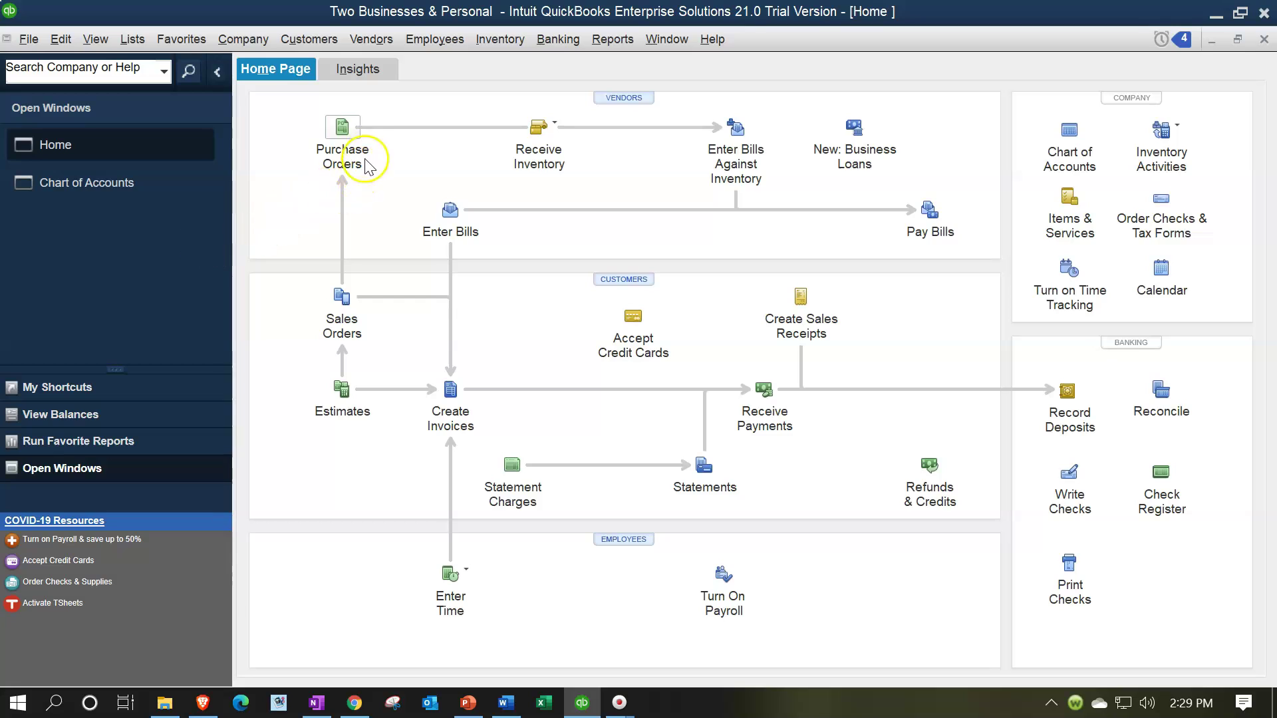
click(347, 130)
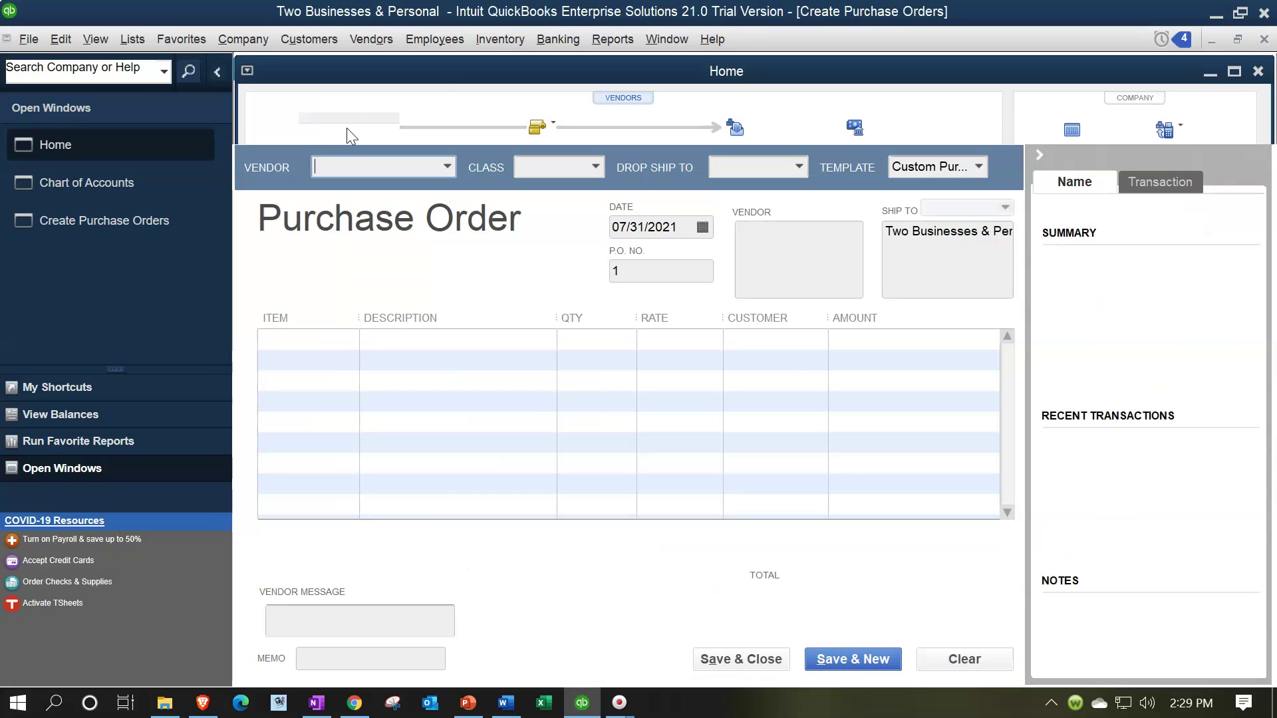
click(1039, 152)
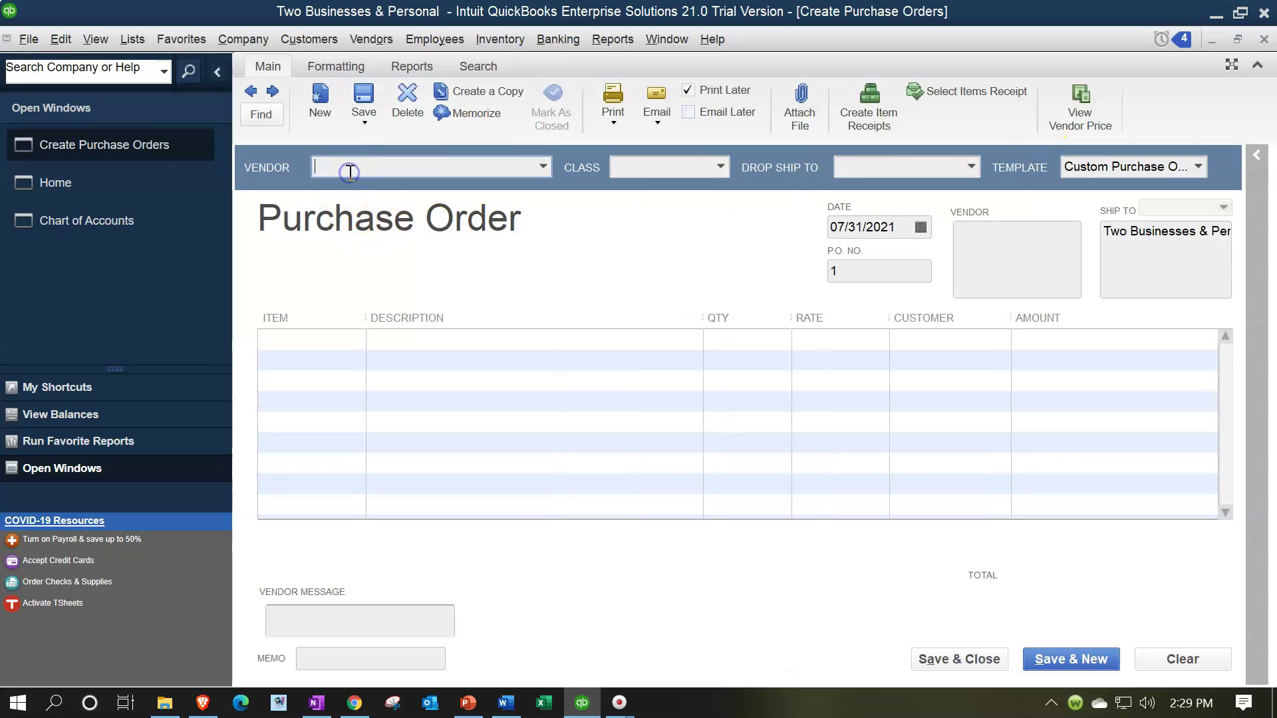
text(Pur)
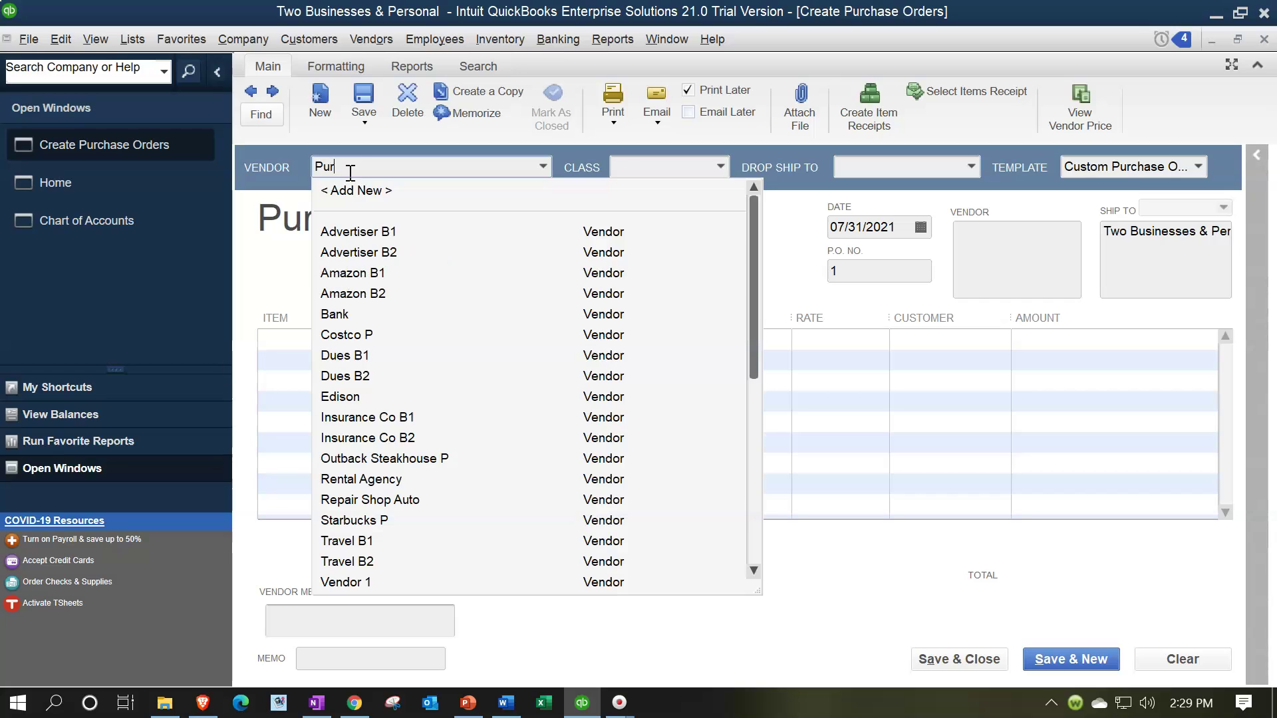
text(chase Vendor B1)
key(Tab)
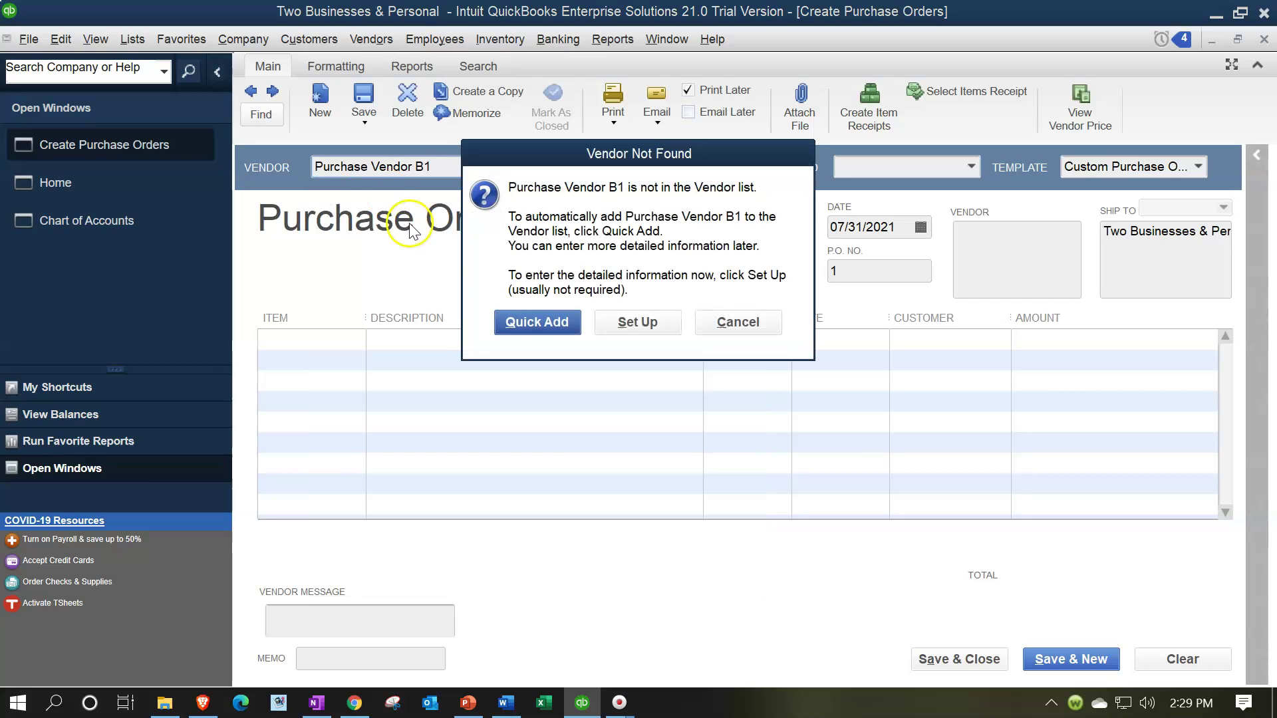
click(639, 325)
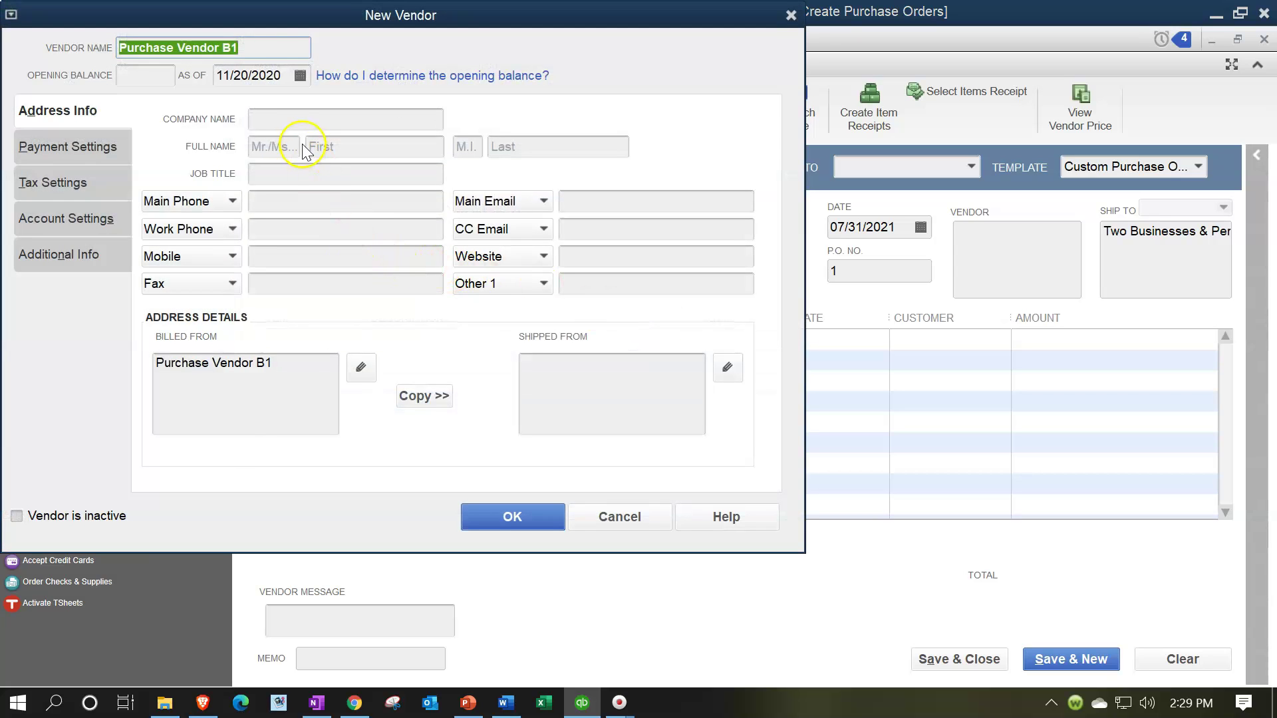
Shorten the new vendor's billed-from name to Purchase Vendor, keeping B1 only in the vendor name.
click(257, 52)
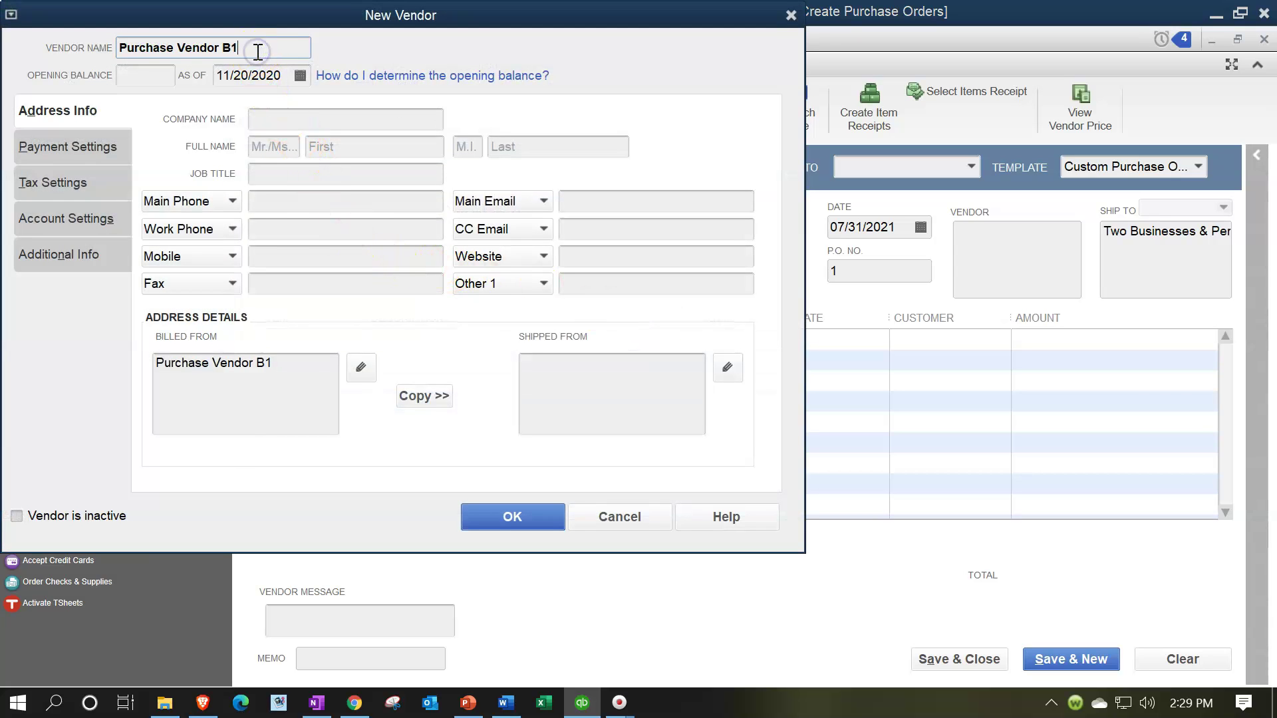
click(297, 363)
key(BackSpace)
key(BackSpace)
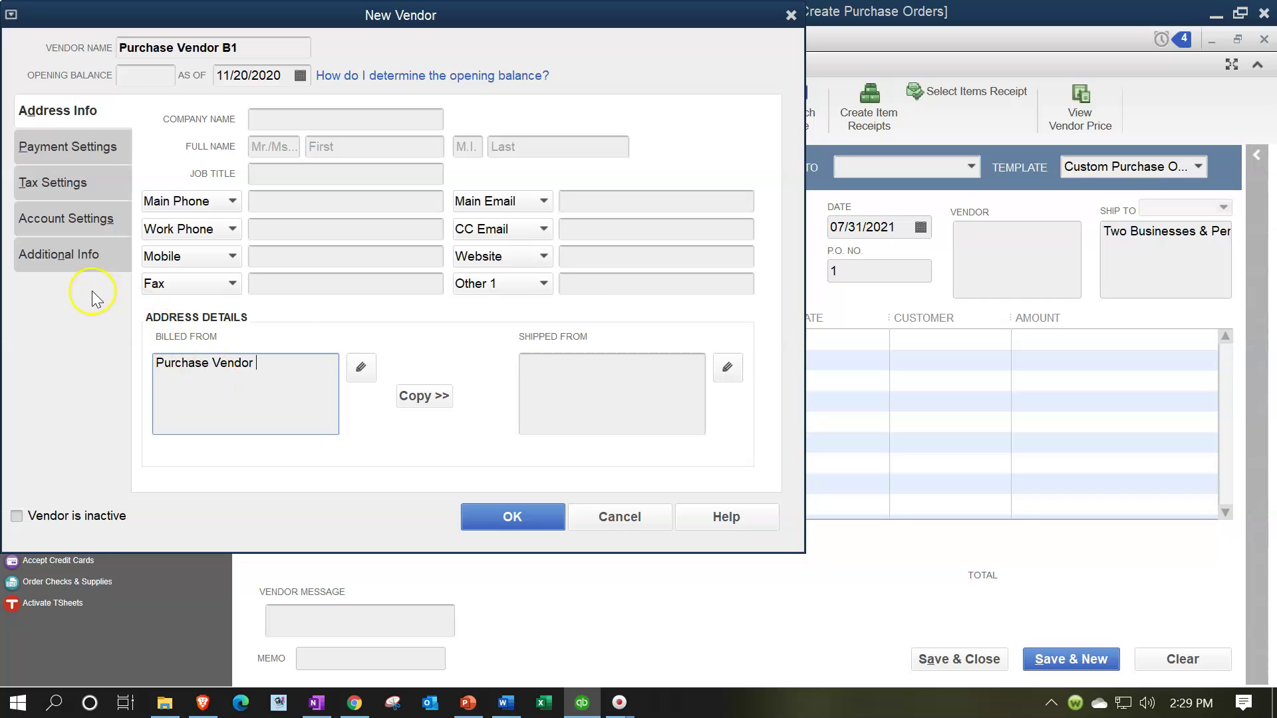
Set the vendor's Business custom field to B1 and save the vendor.
click(66, 262)
click(662, 144)
text(B1)
key(Tab)
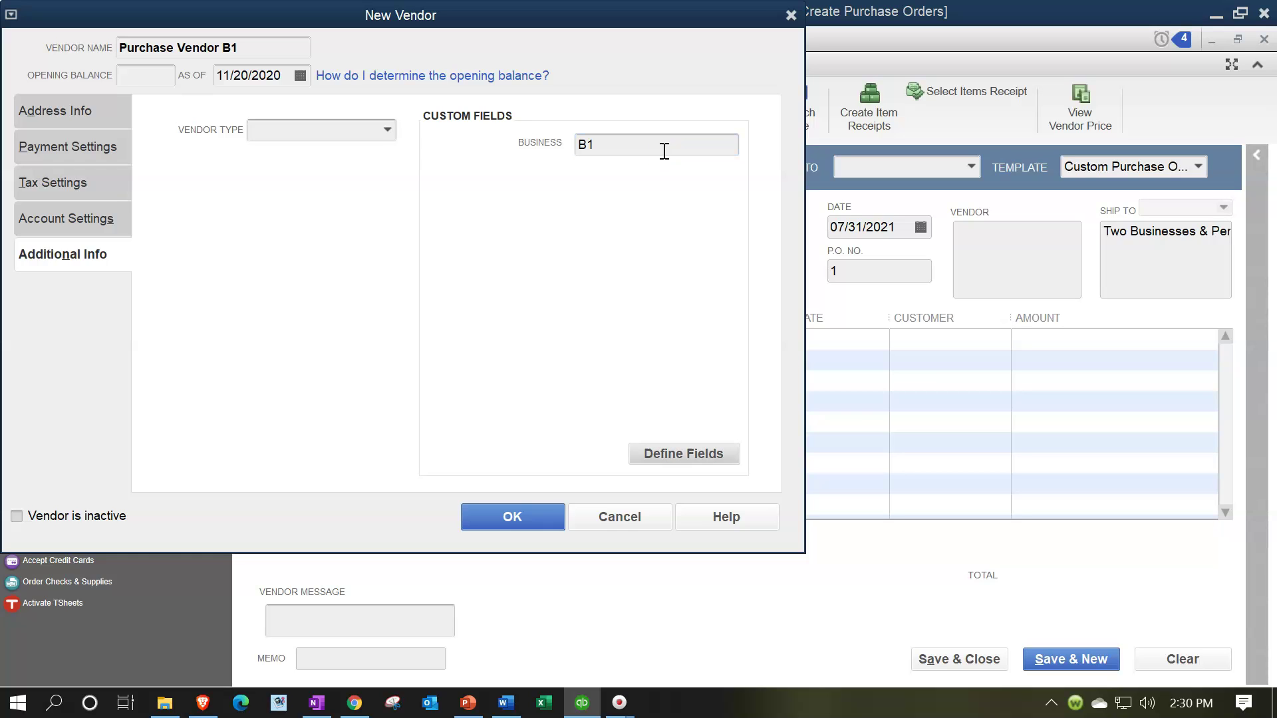
click(537, 513)
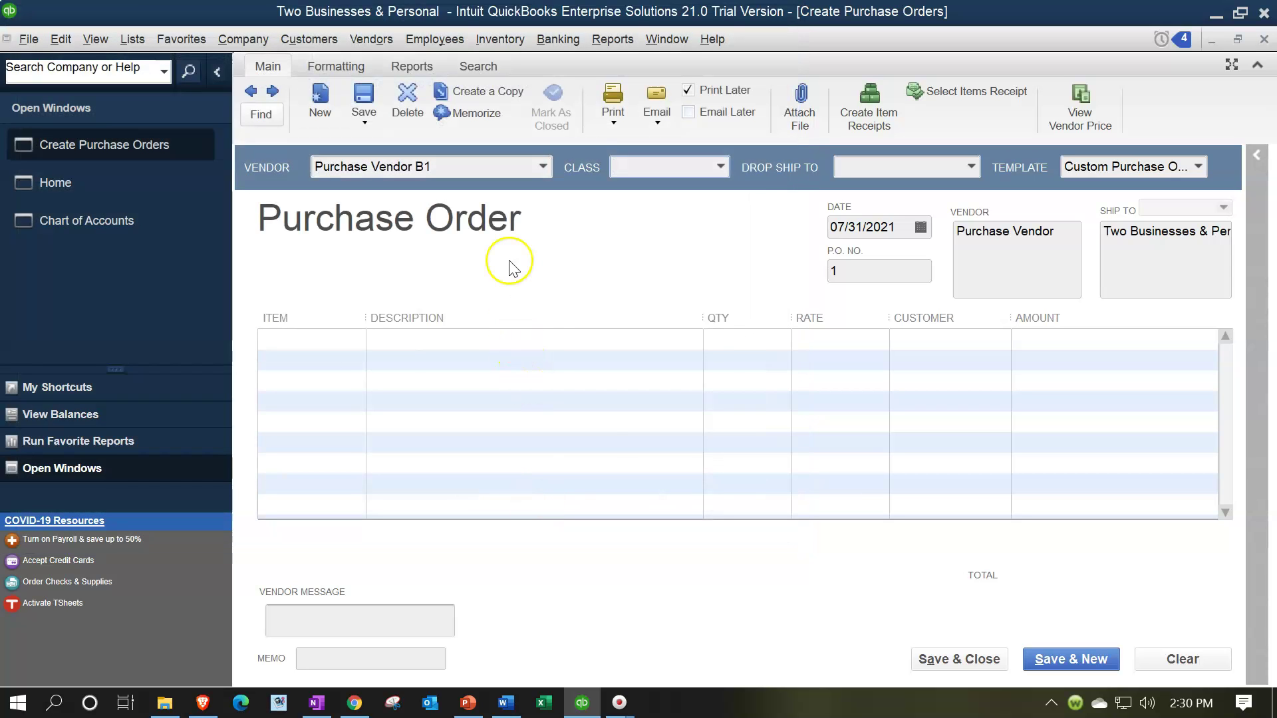
Set the purchase order date to 08/11/2021 and move on to the first item line.
key(Tab)
key(Tab)
key(Tab)
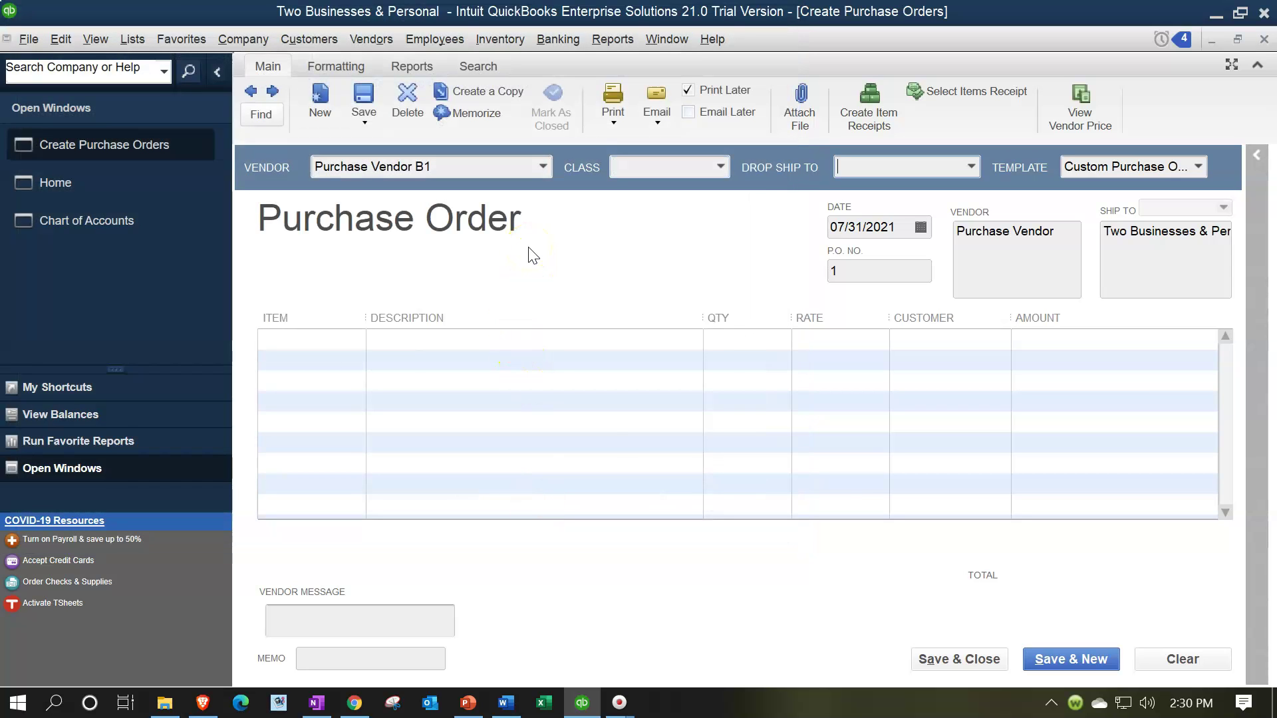
key(plus)
key(plus)
key(plus)
key(plus)
key(plus)
key(plus)
key(plus)
key(plus)
key(plus)
key(plus)
key(plus)
key(Tab)
key(Tab)
key(Tab)
key(Tab)
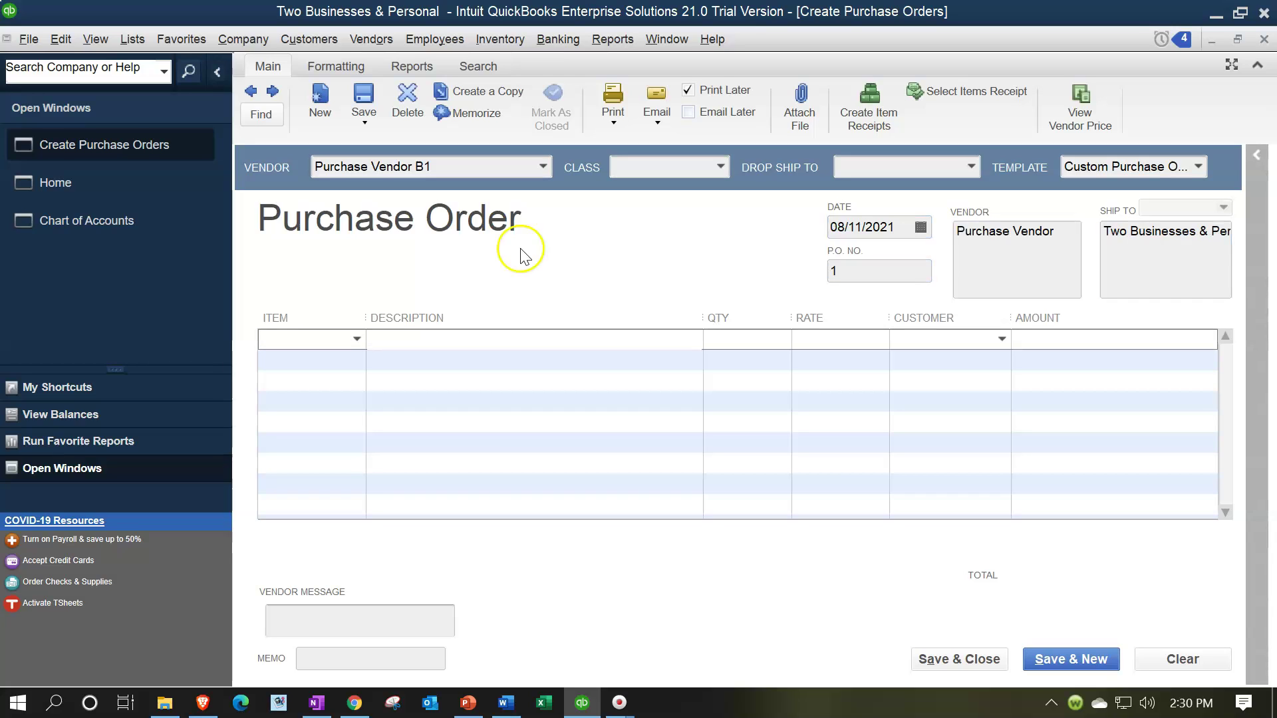
Enter Inventory Item 1 B1 on the first line and create it as a new item of type Inventory Part.
click(323, 337)
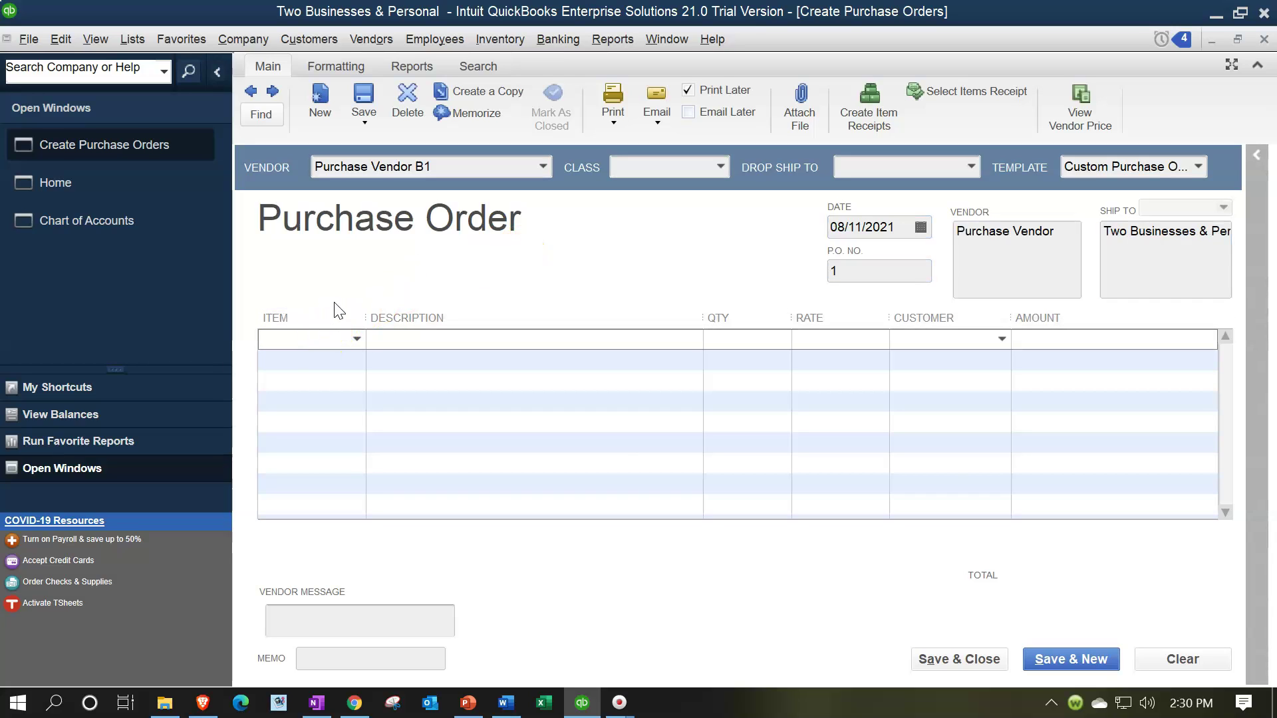
text(I)
text(nven)
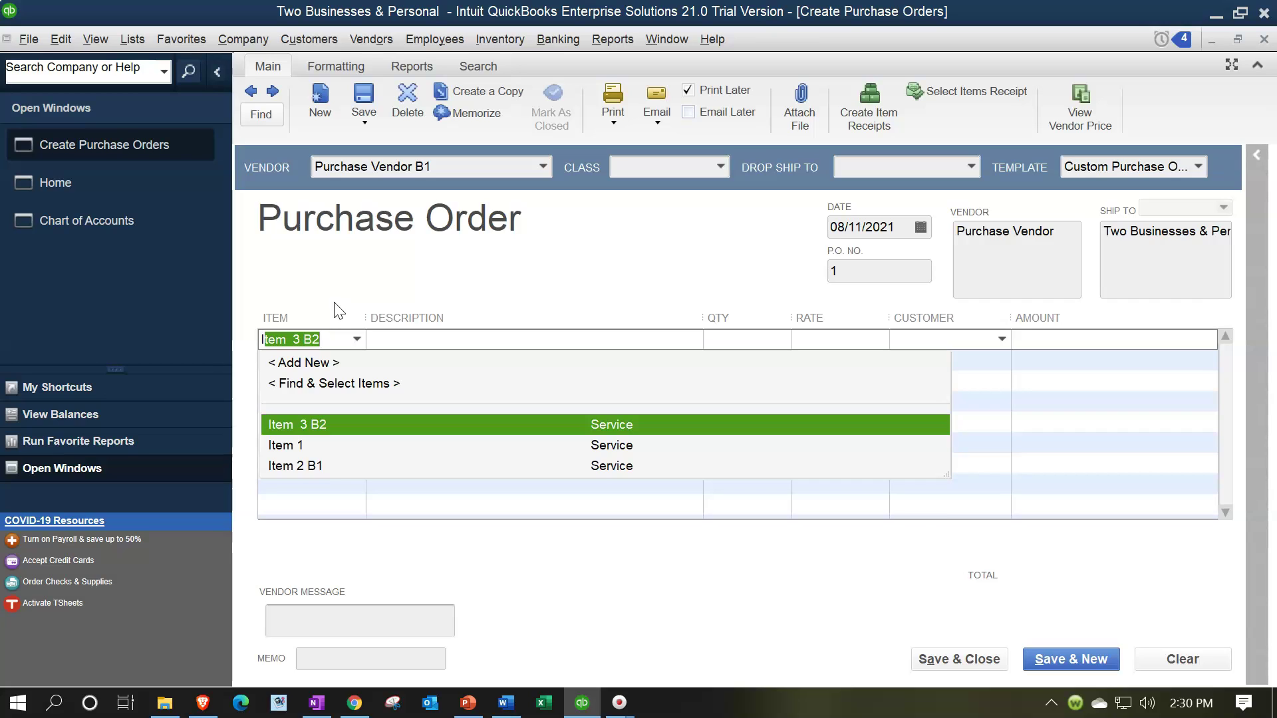
text(tory )
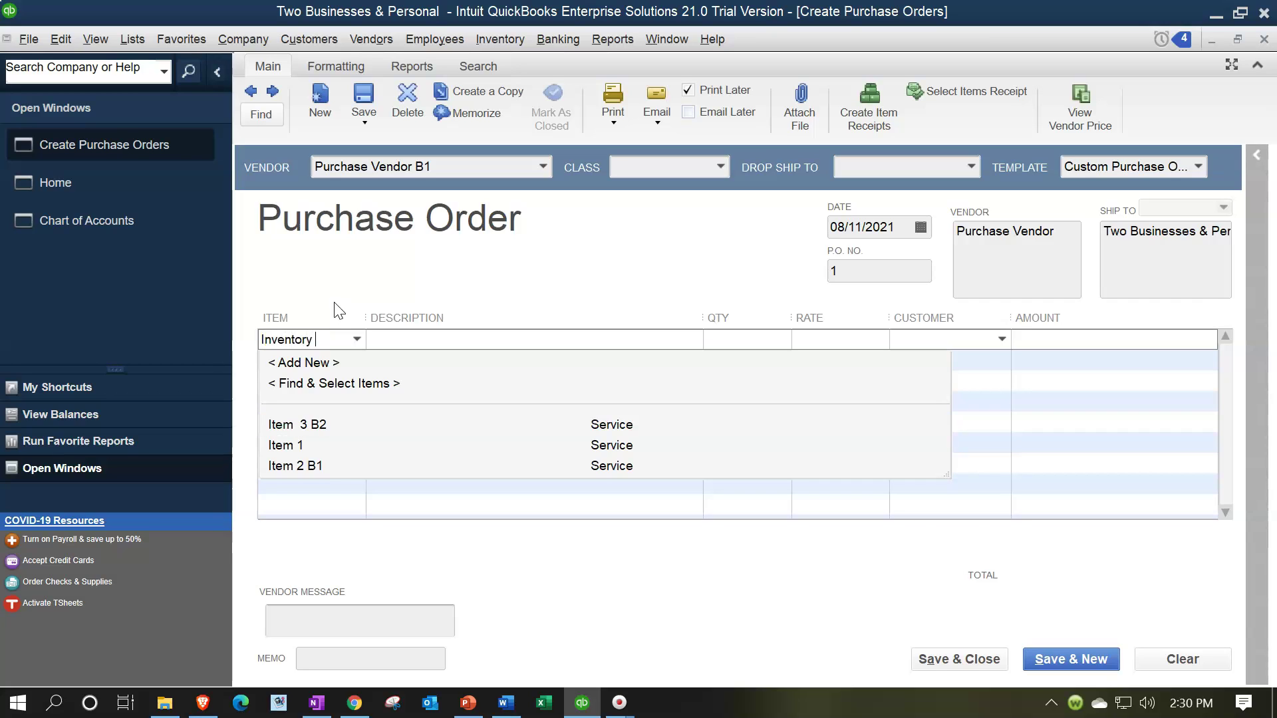
text(Item 1 B1)
key(Tab)
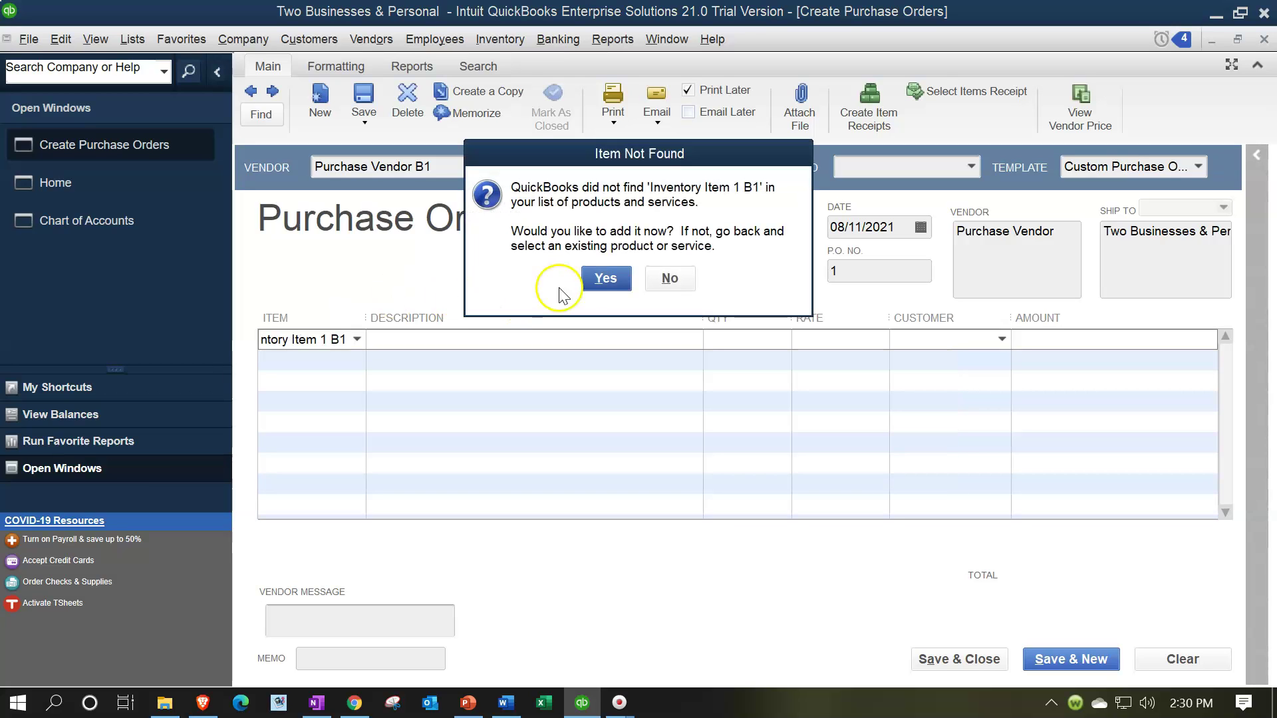
click(601, 279)
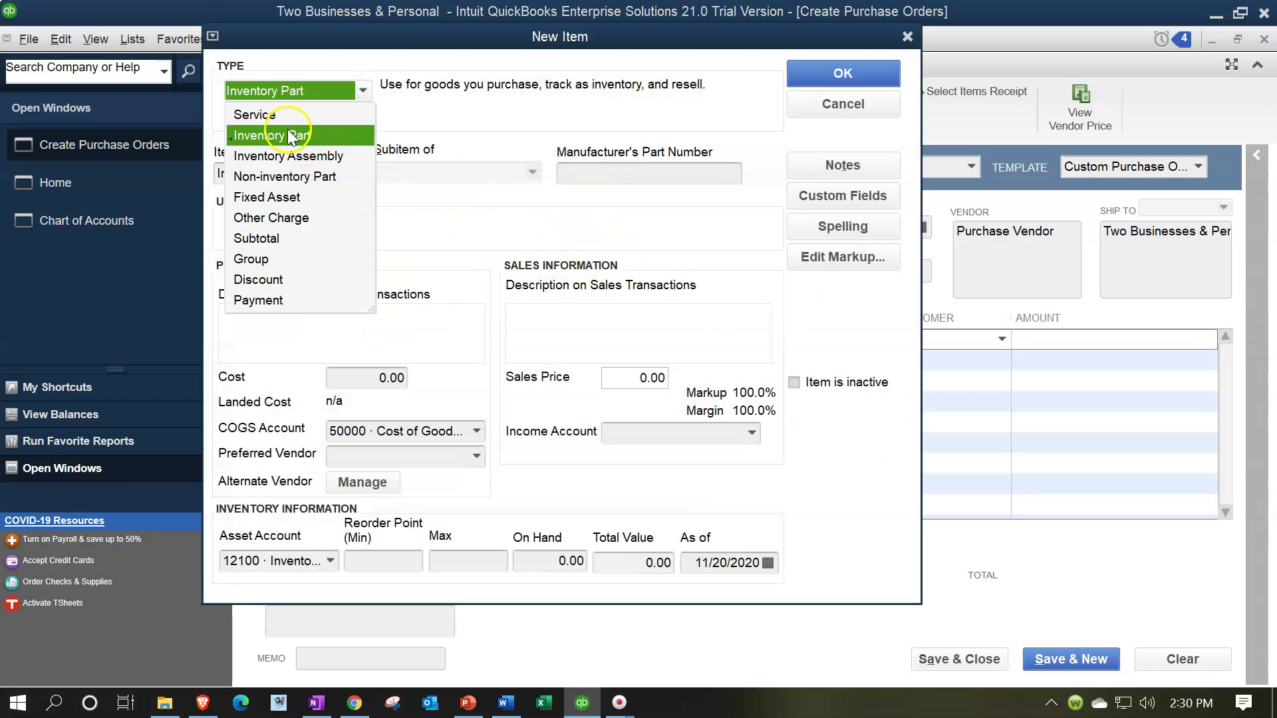
click(286, 135)
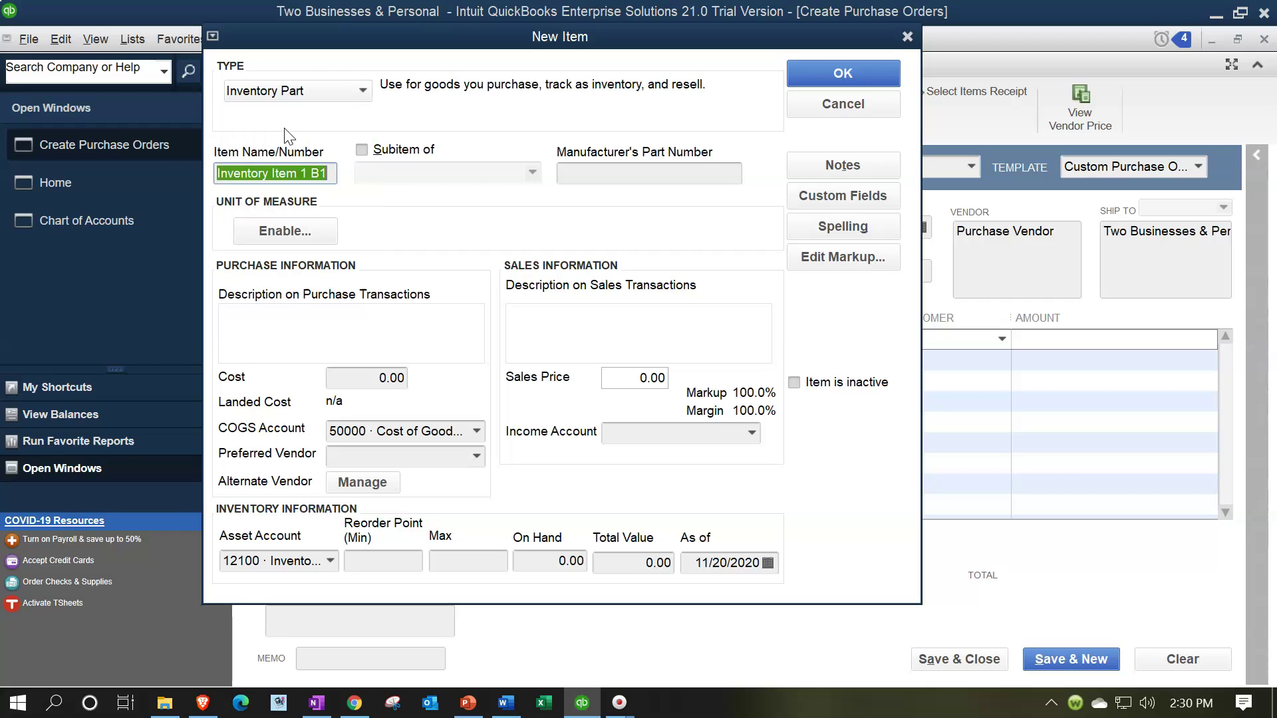
Enter Inventory Item 1 B1 as the item's description on purchase transactions.
key(Tab)
key(Tab)
key(Tab)
key(Tab)
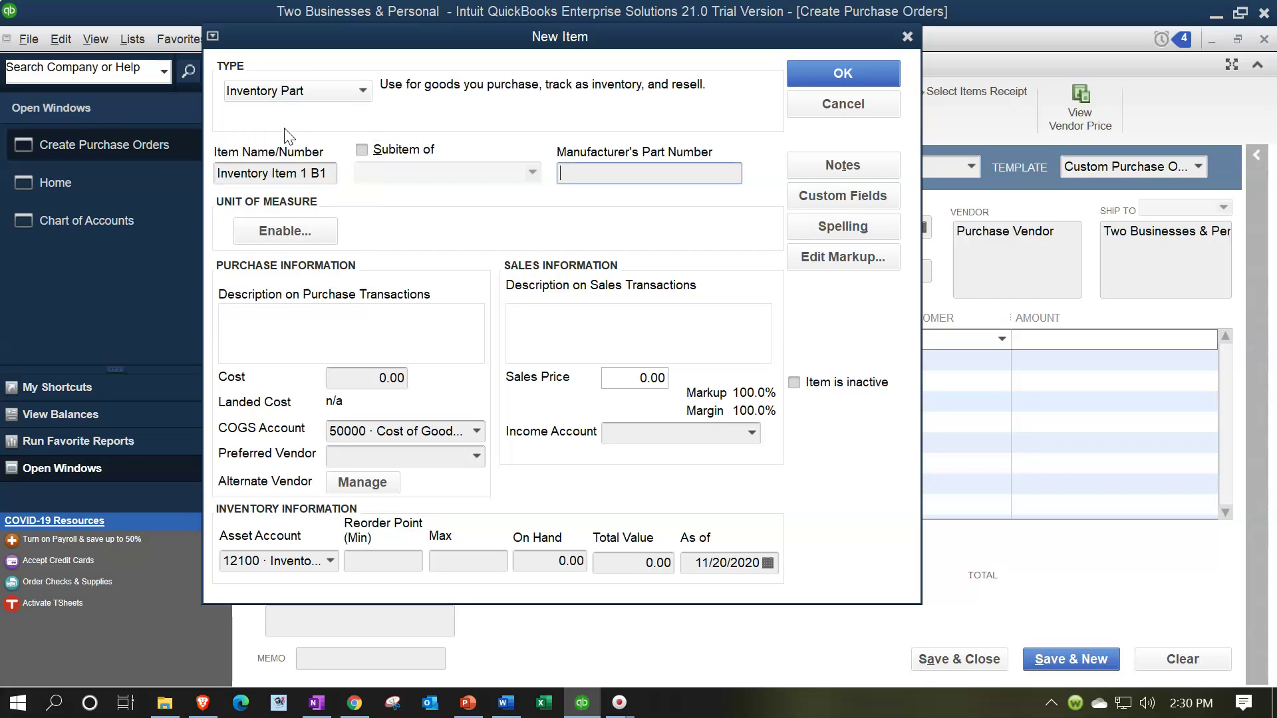
text(Inventory Item )
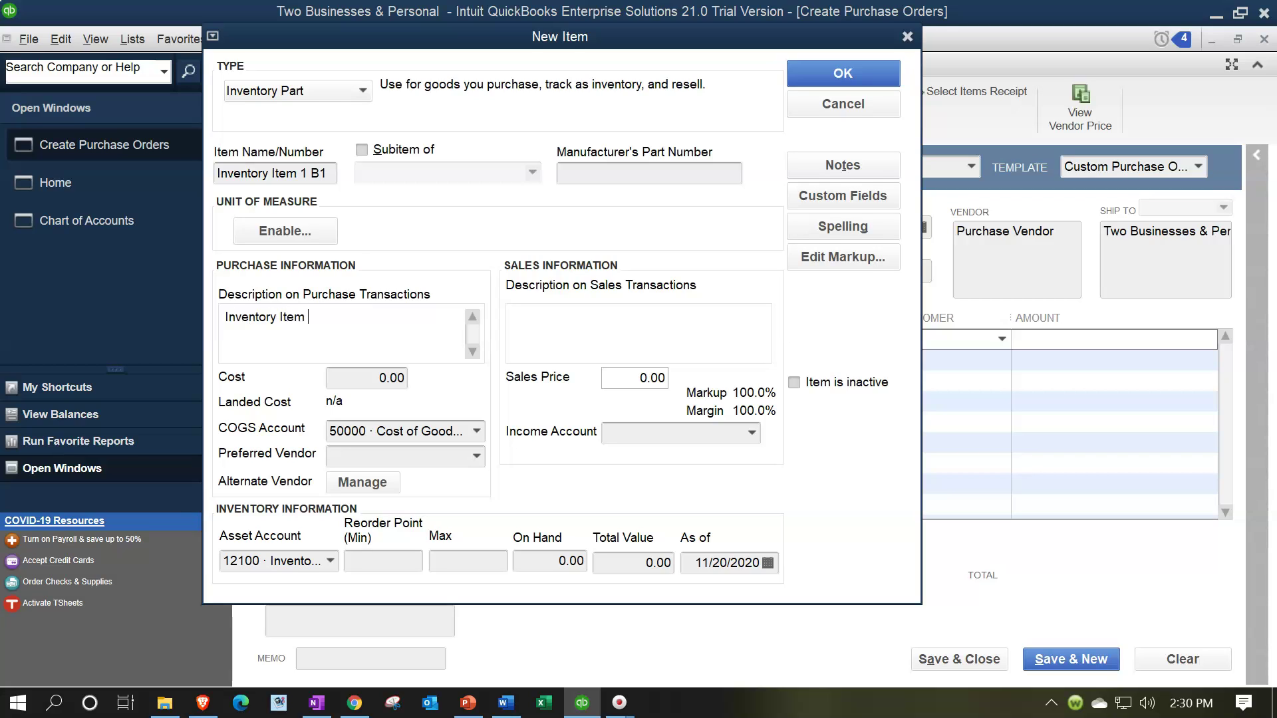
text(1 B1)
key(Tab)
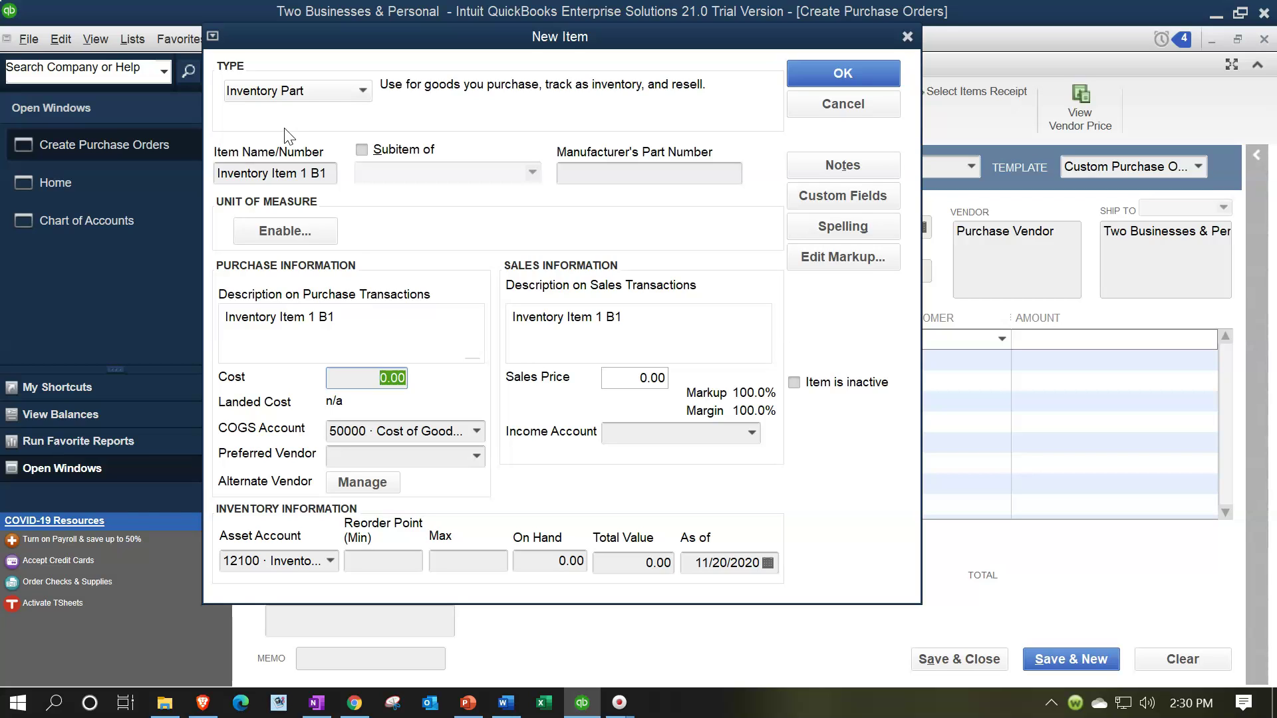
Set the item's cost to 100 and review the COGS account choices, keeping 50000 Cost of Goods Sold.
text(100)
key(Tab)
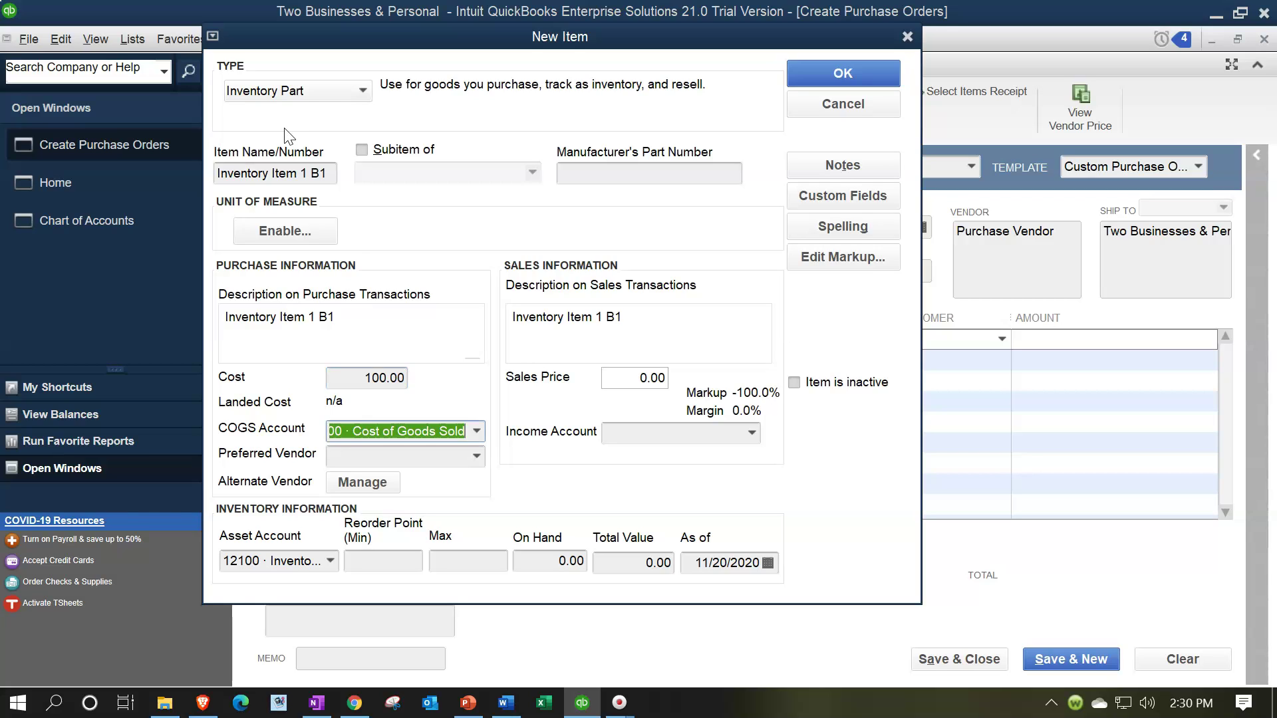
click(477, 431)
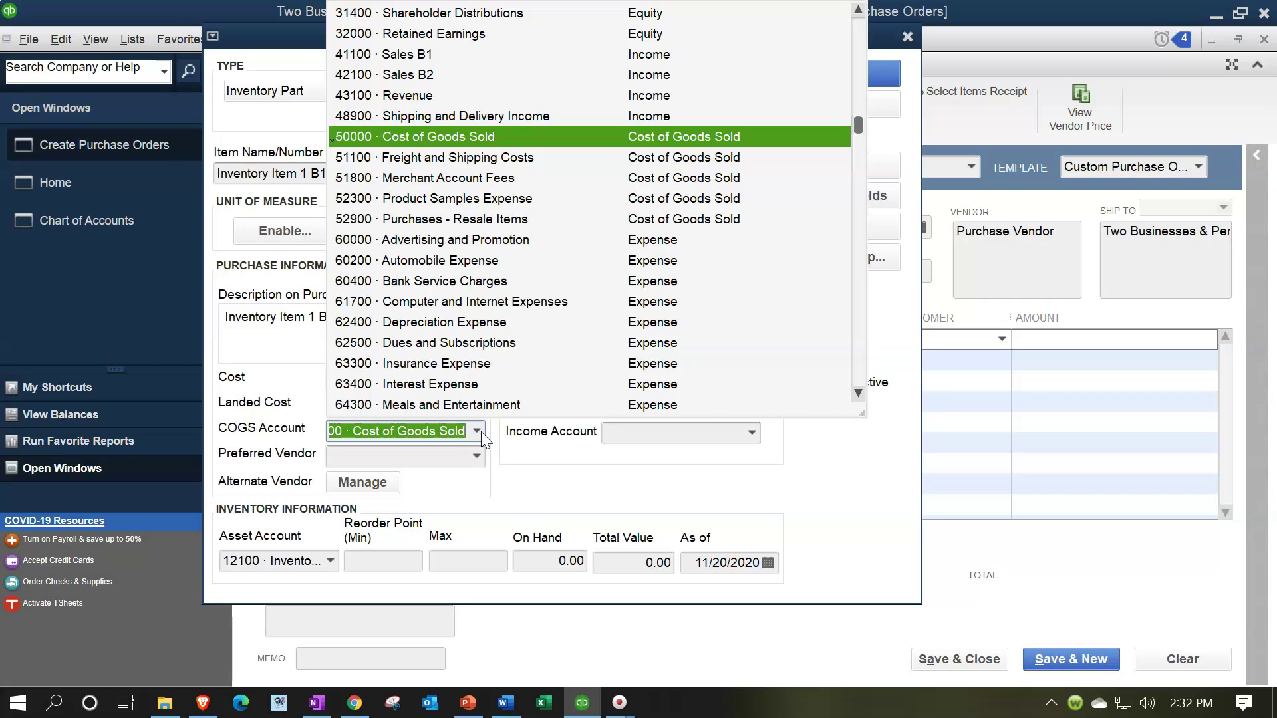
click(481, 433)
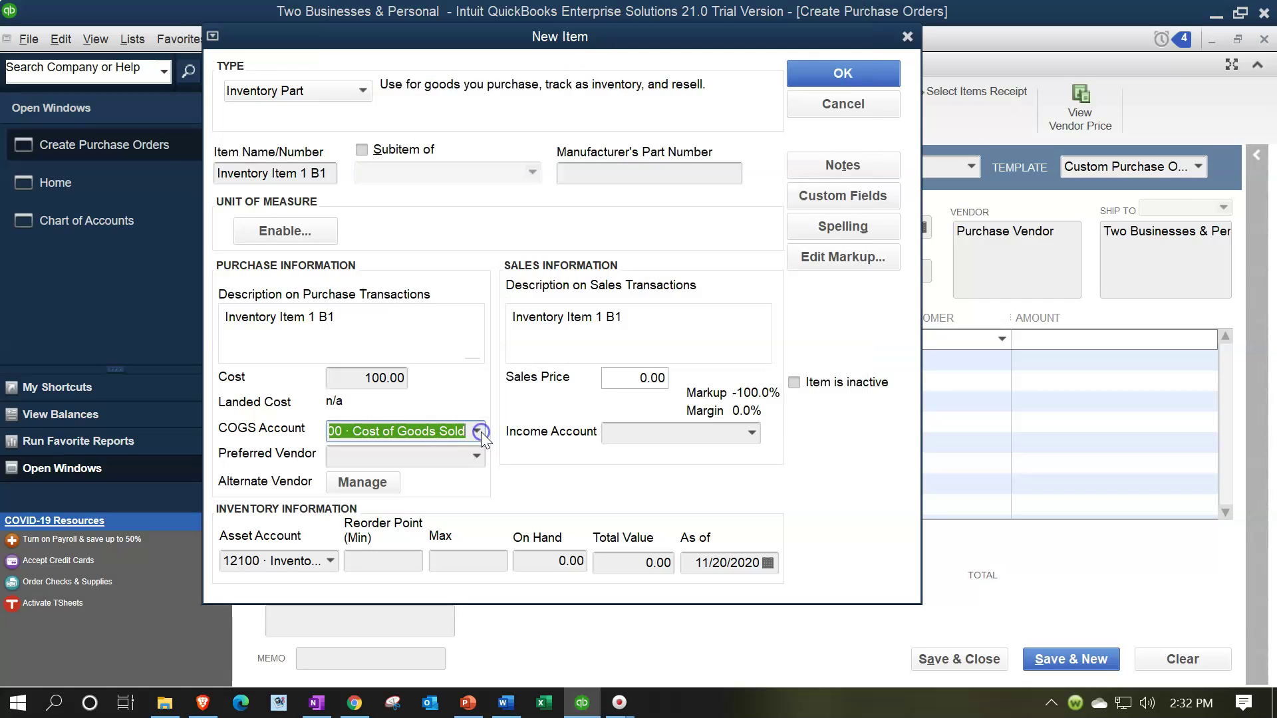
Set the item's sales price to 200 with income account 41100 Sales B1, and save the item.
click(625, 378)
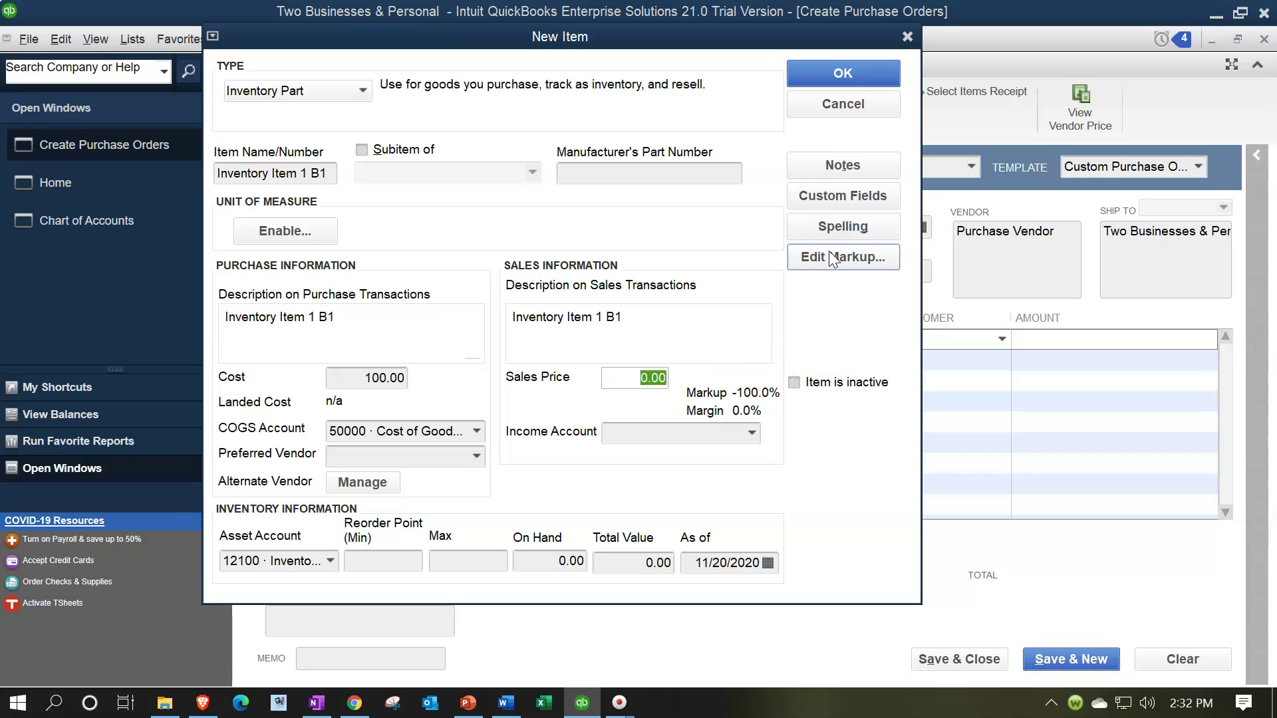
text(200)
key(Tab)
click(750, 436)
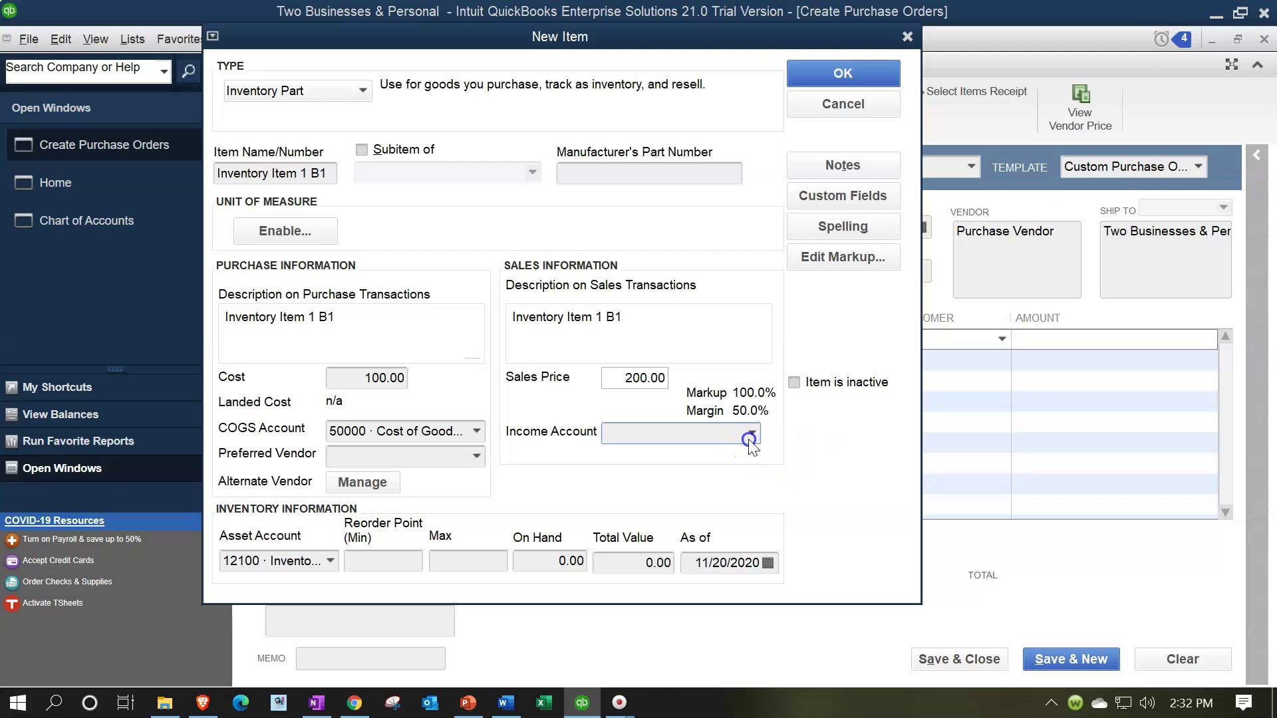
scroll(713, 280, up, 1)
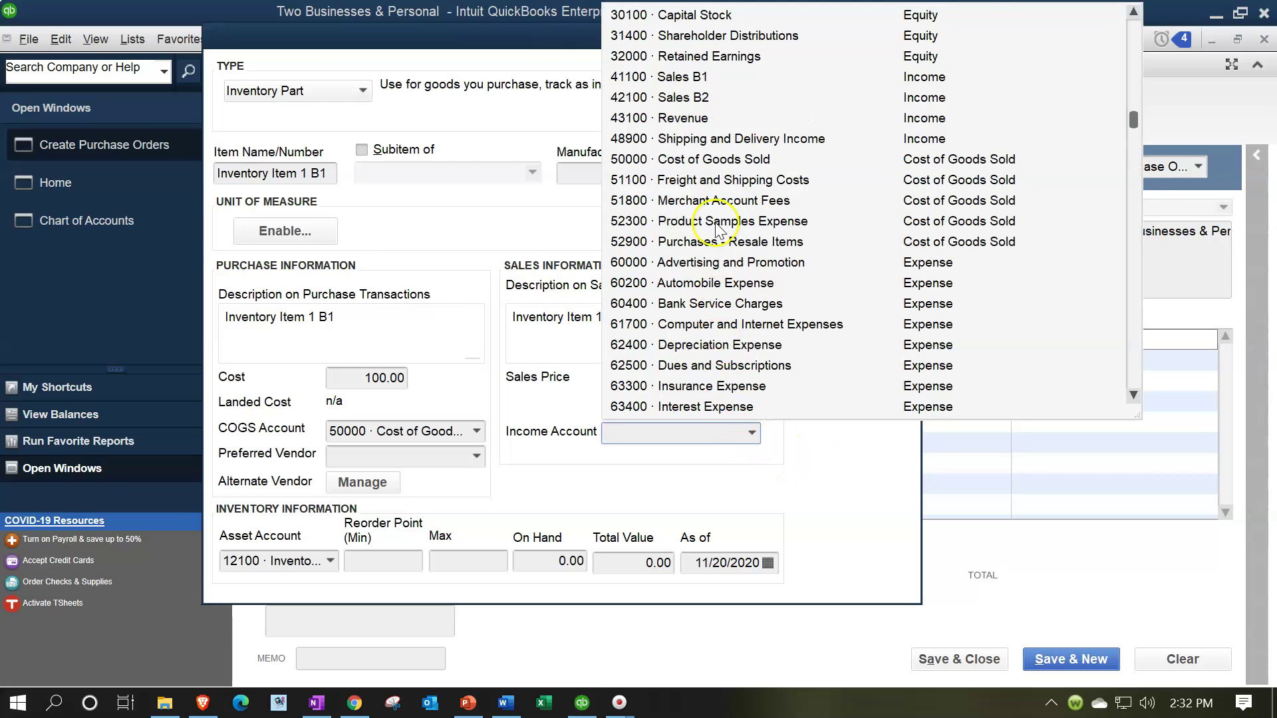
click(665, 80)
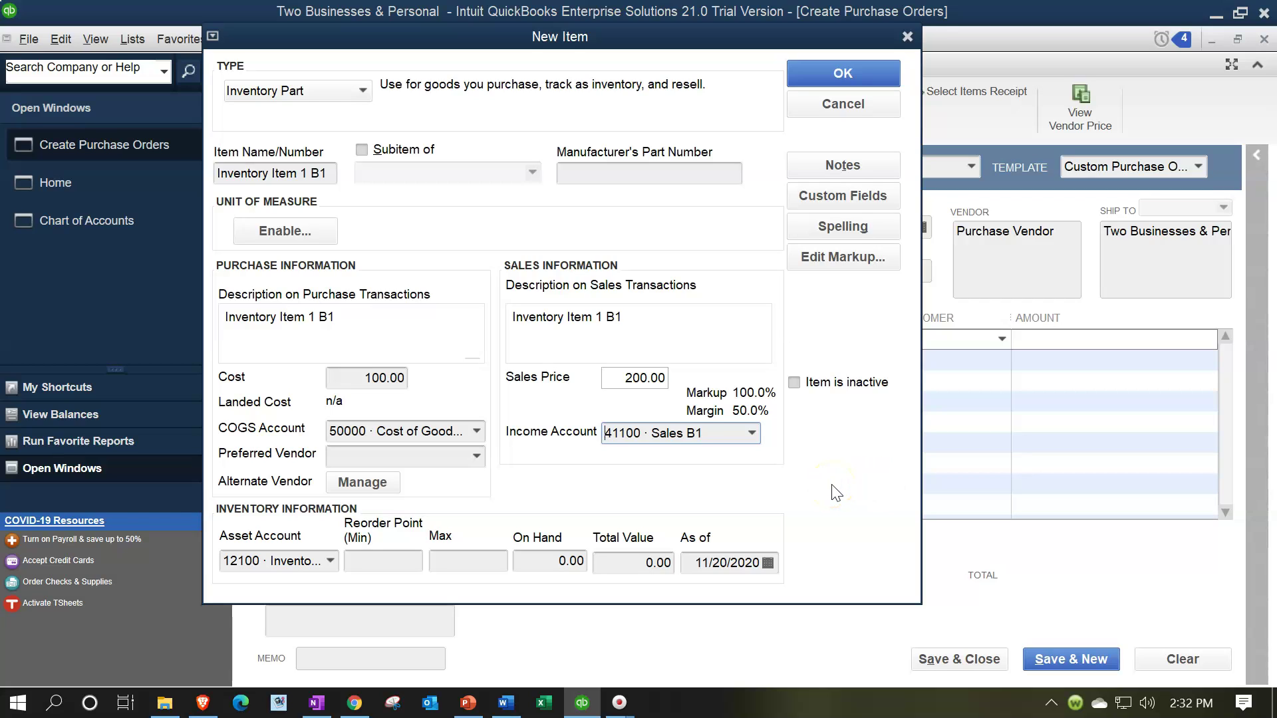
click(825, 78)
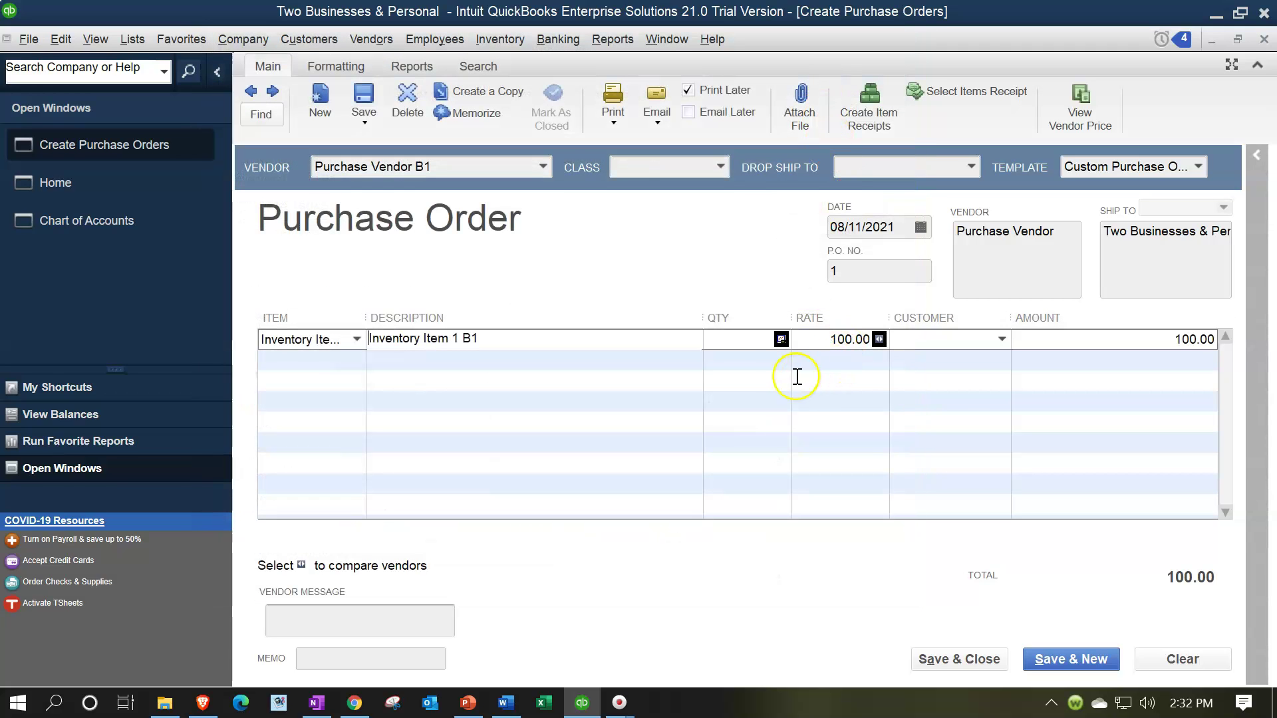
Set the quantity of Inventory Item 1 B1 on the purchase order to 50 and complete the line.
click(769, 342)
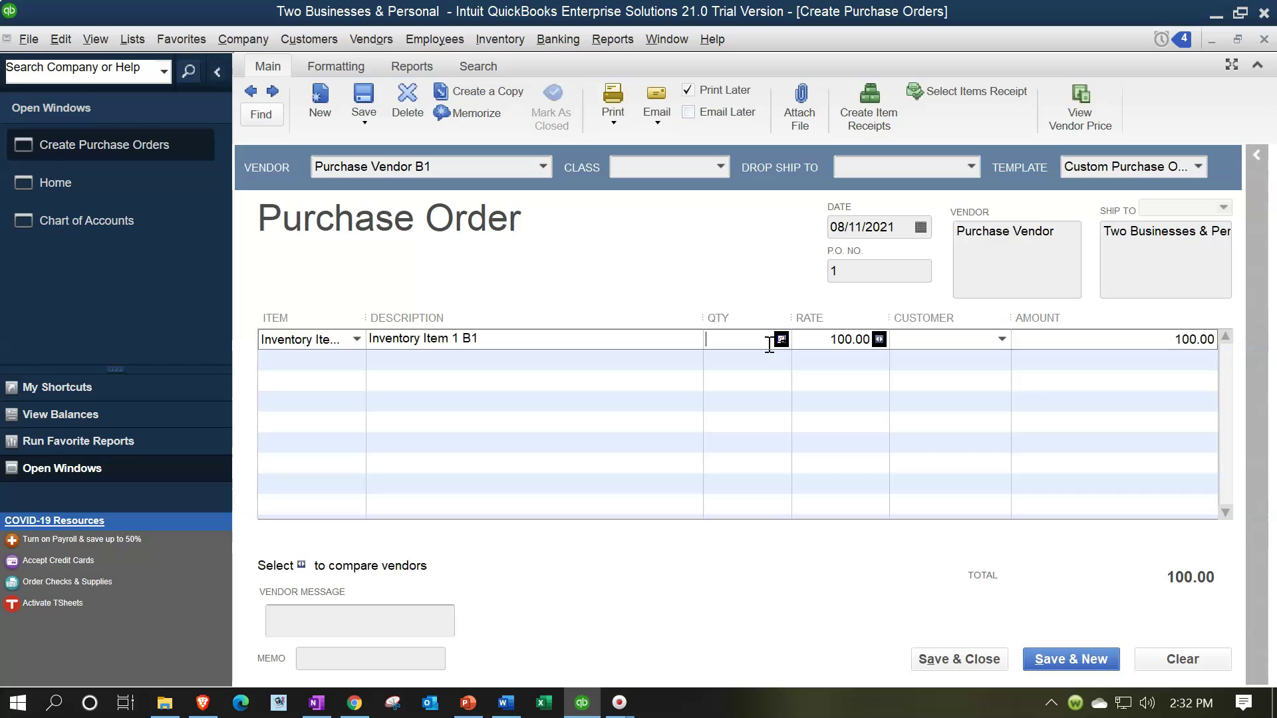
text(50)
key(Tab)
key(Tab)
key(Tab)
key(Tab)
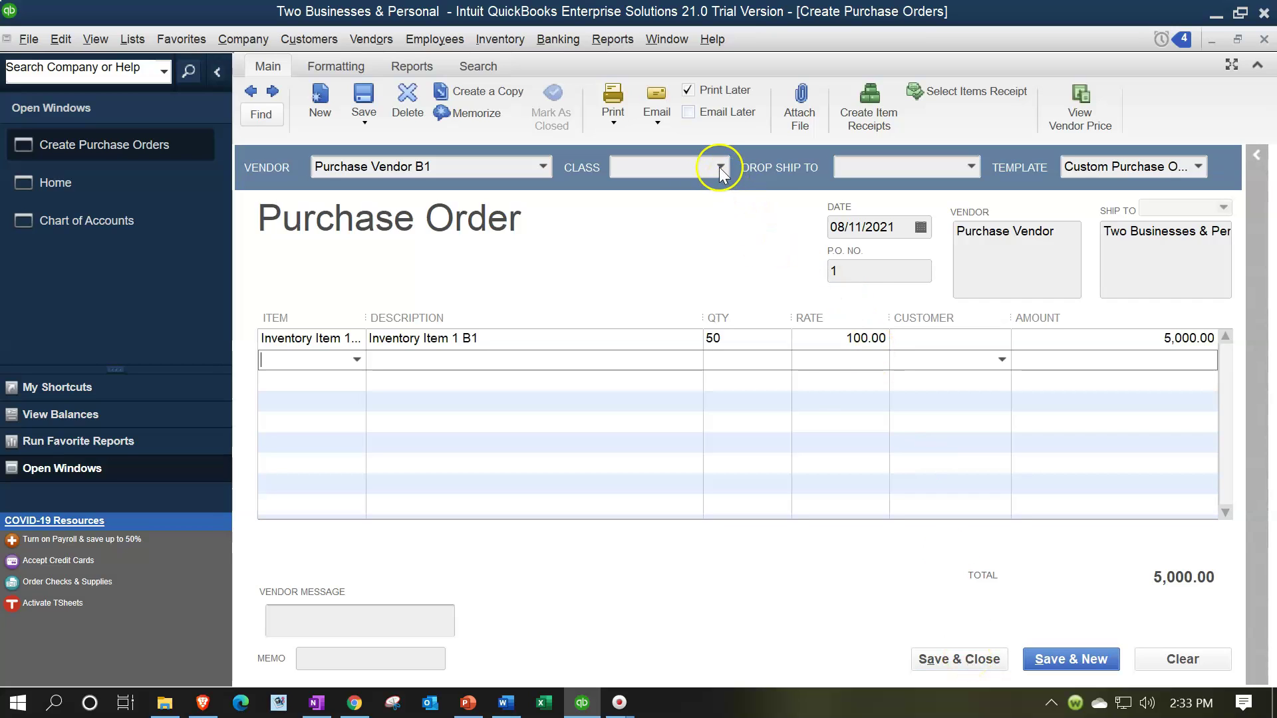
Save and close the purchase order, accepting the transaction date and saving the item without a class.
click(942, 659)
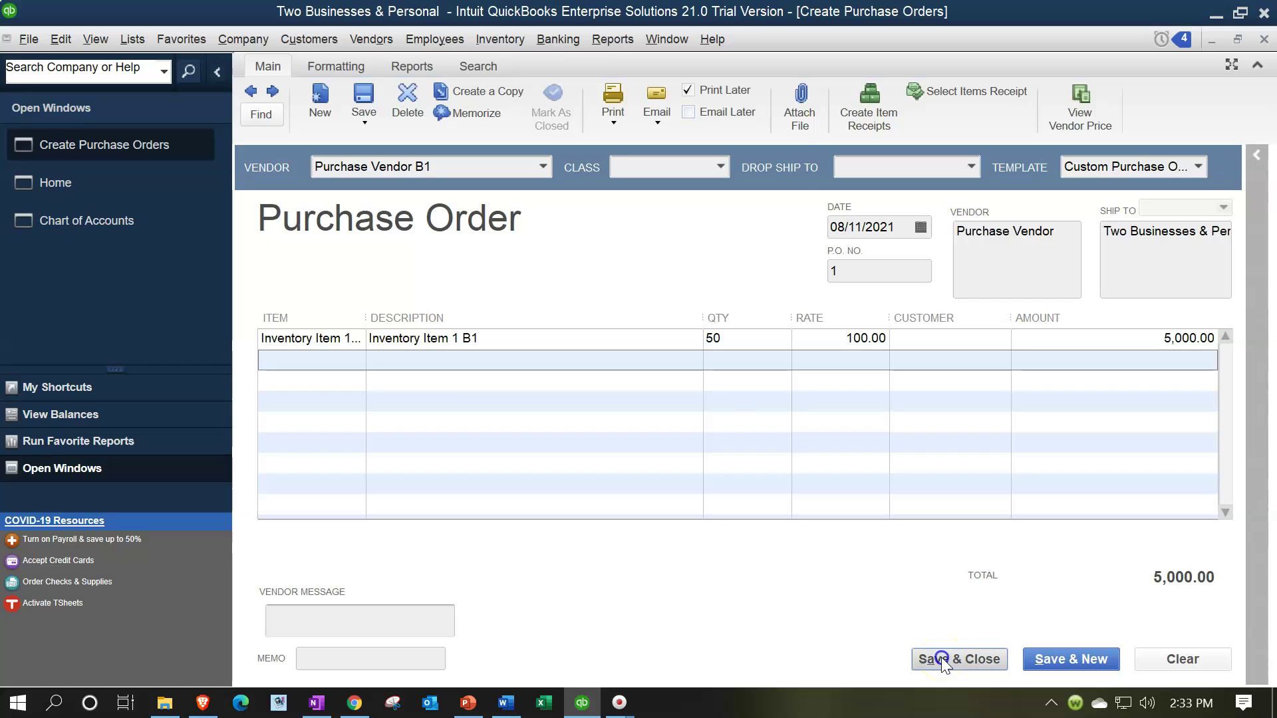
click(591, 280)
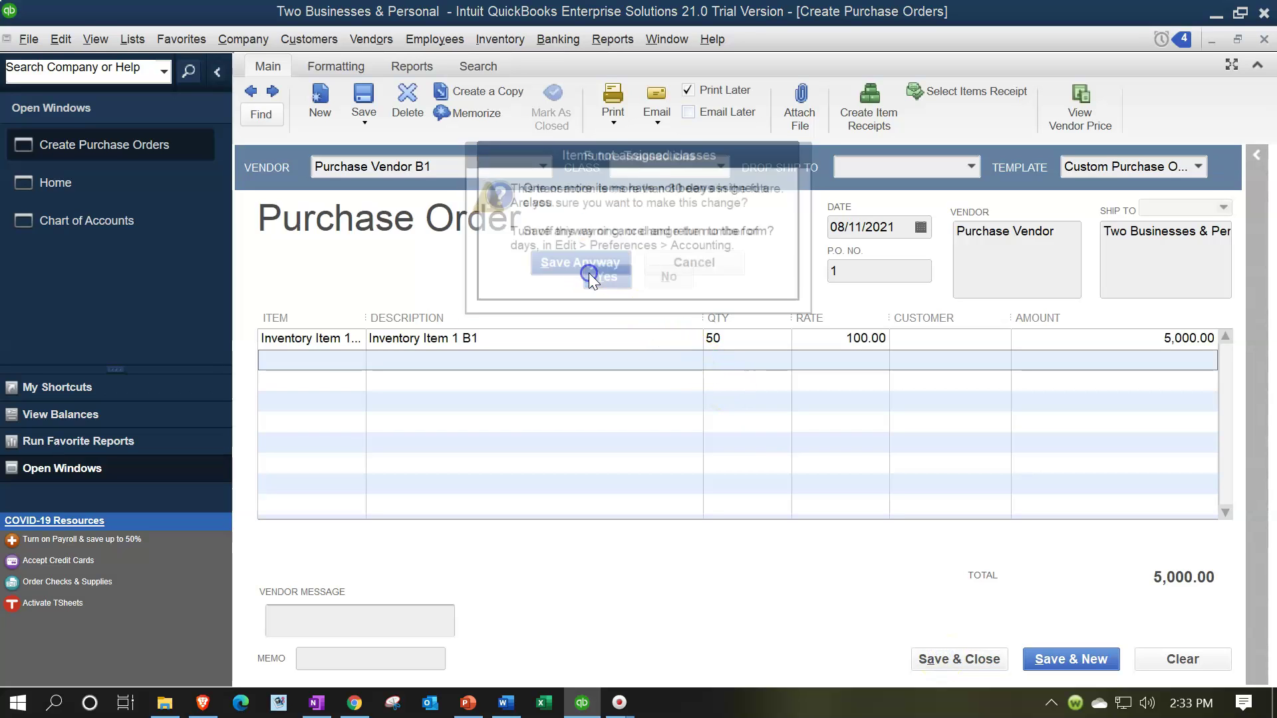
click(582, 264)
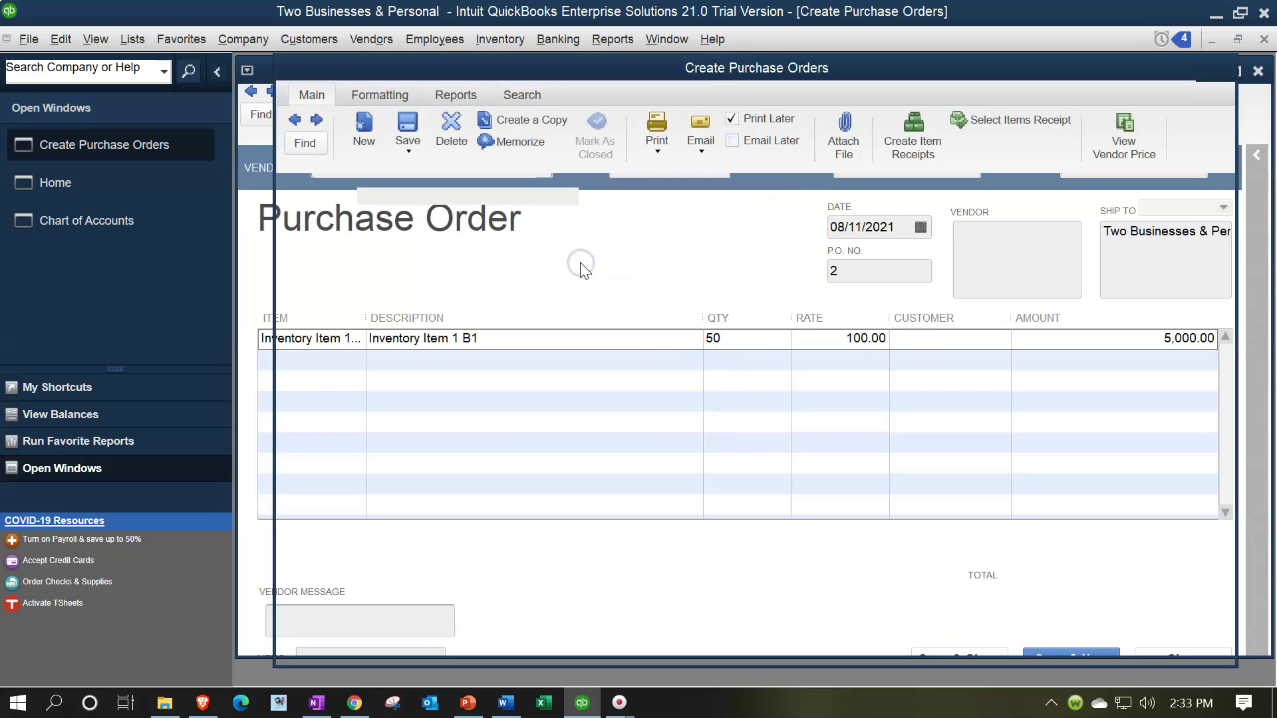
Start receiving inventory with a bill, using A/P account 20000 Accounts Payable B1.
click(555, 133)
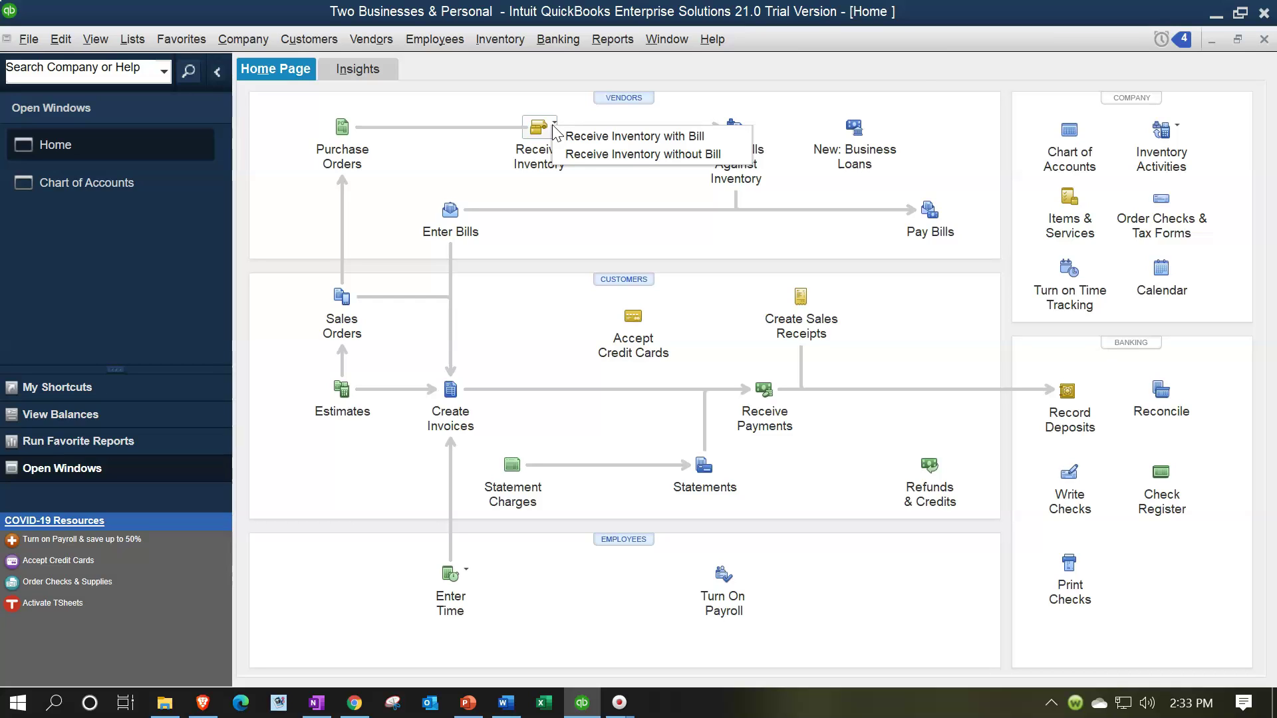
click(566, 133)
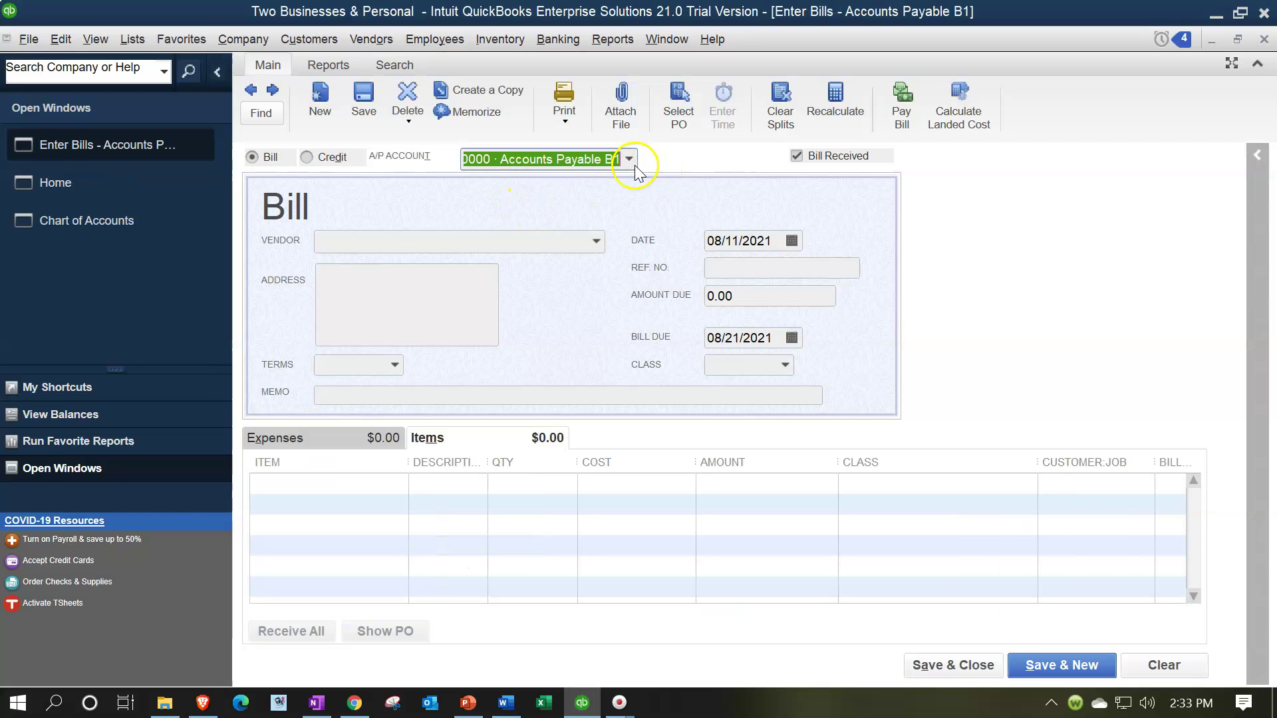
click(632, 162)
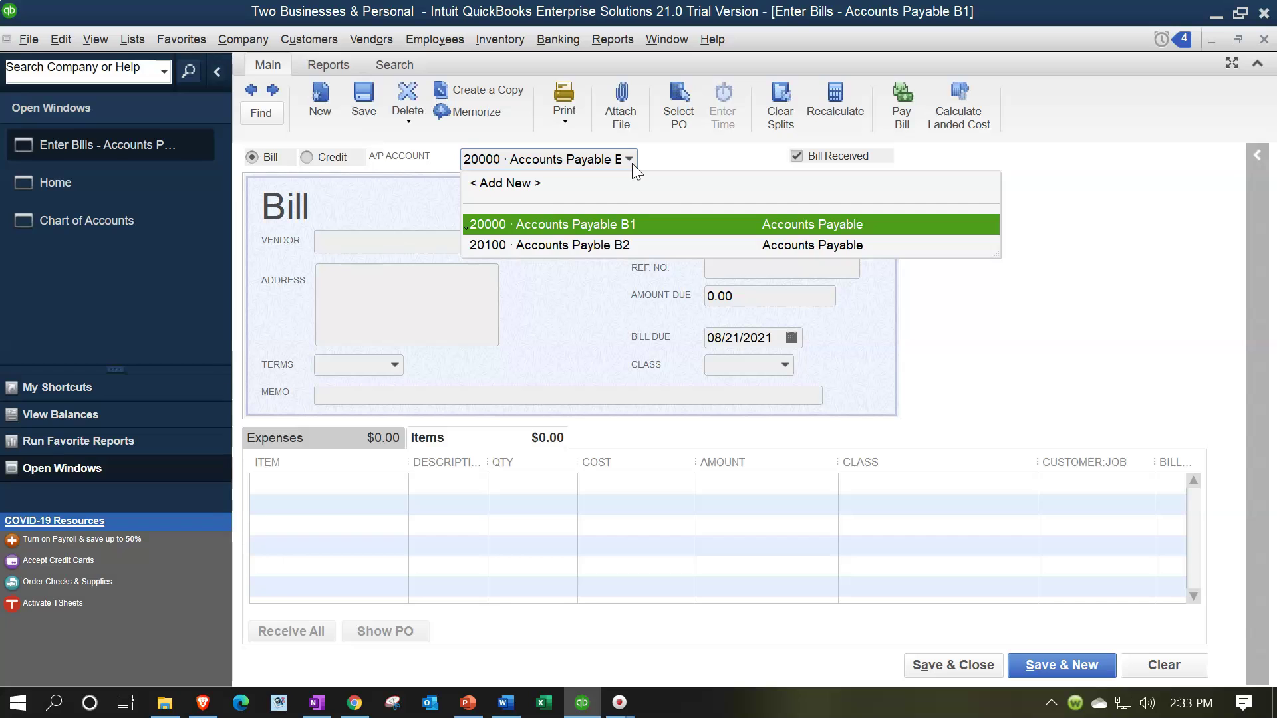
click(606, 225)
Set the bill's vendor to Purchase Vendor B1.
click(488, 241)
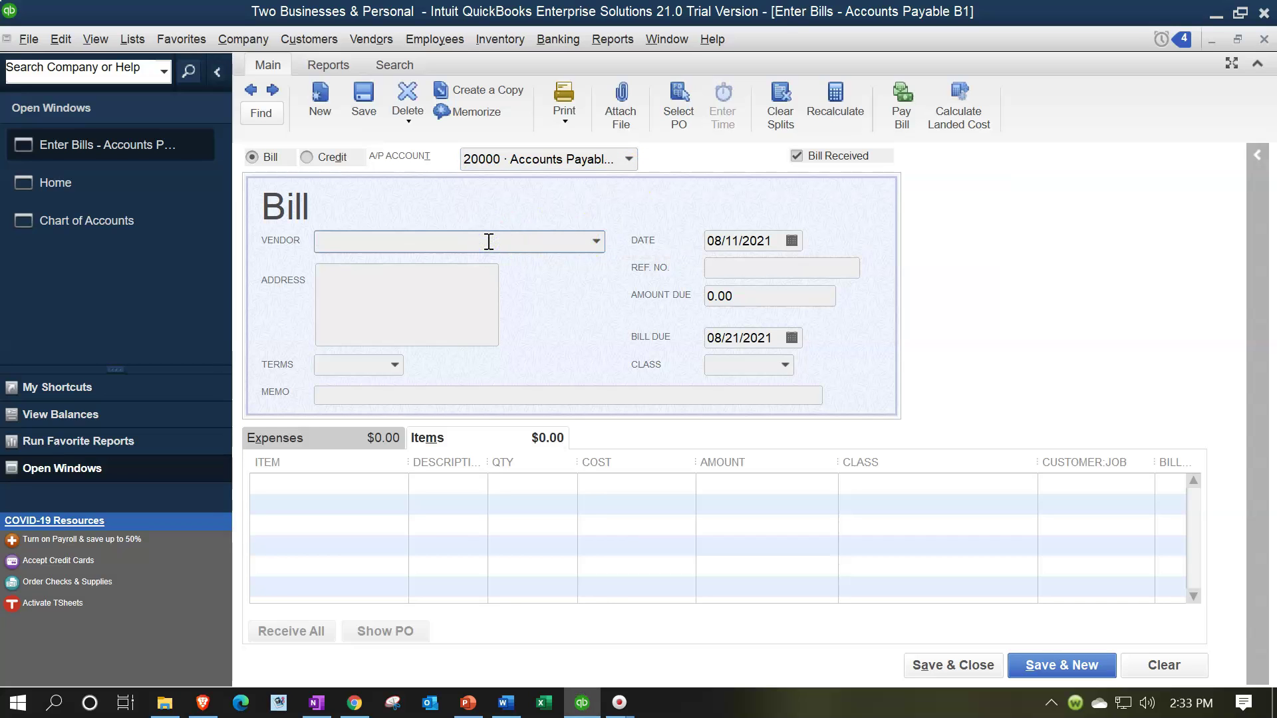
text(I)
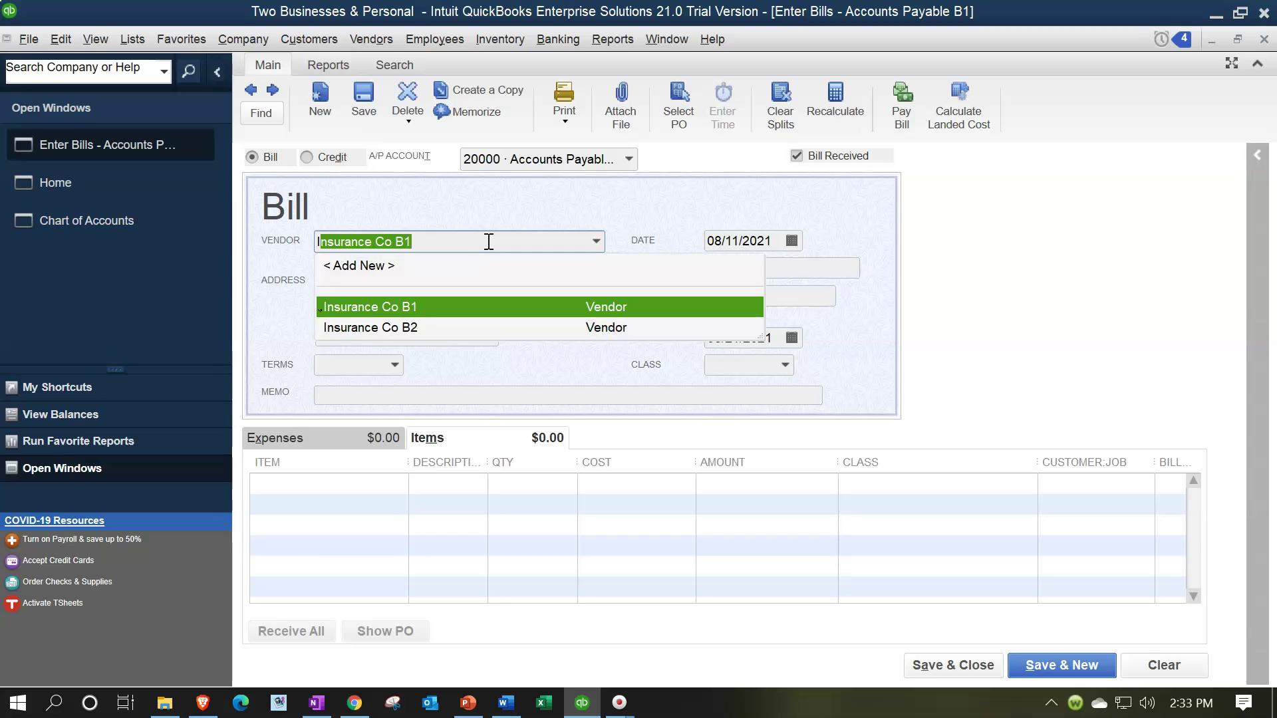
key(BackSpace)
key(BackSpace)
click(370, 242)
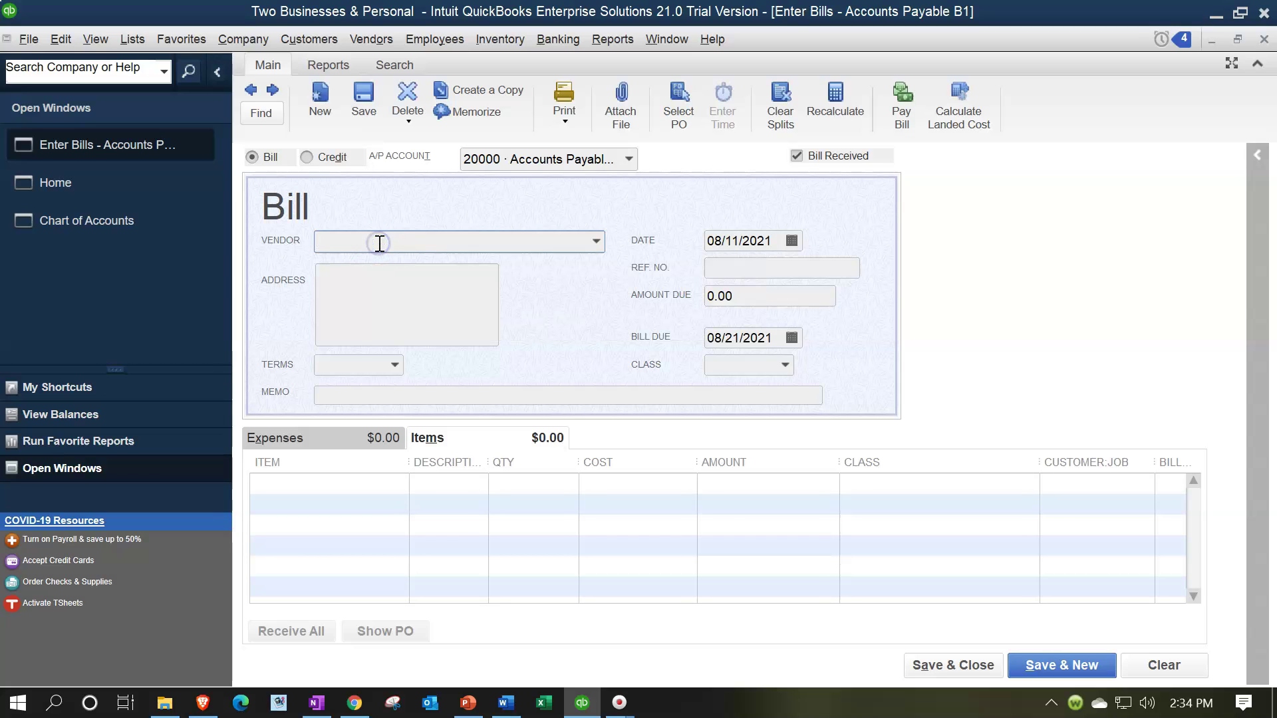
text(Purchase Vendor B1)
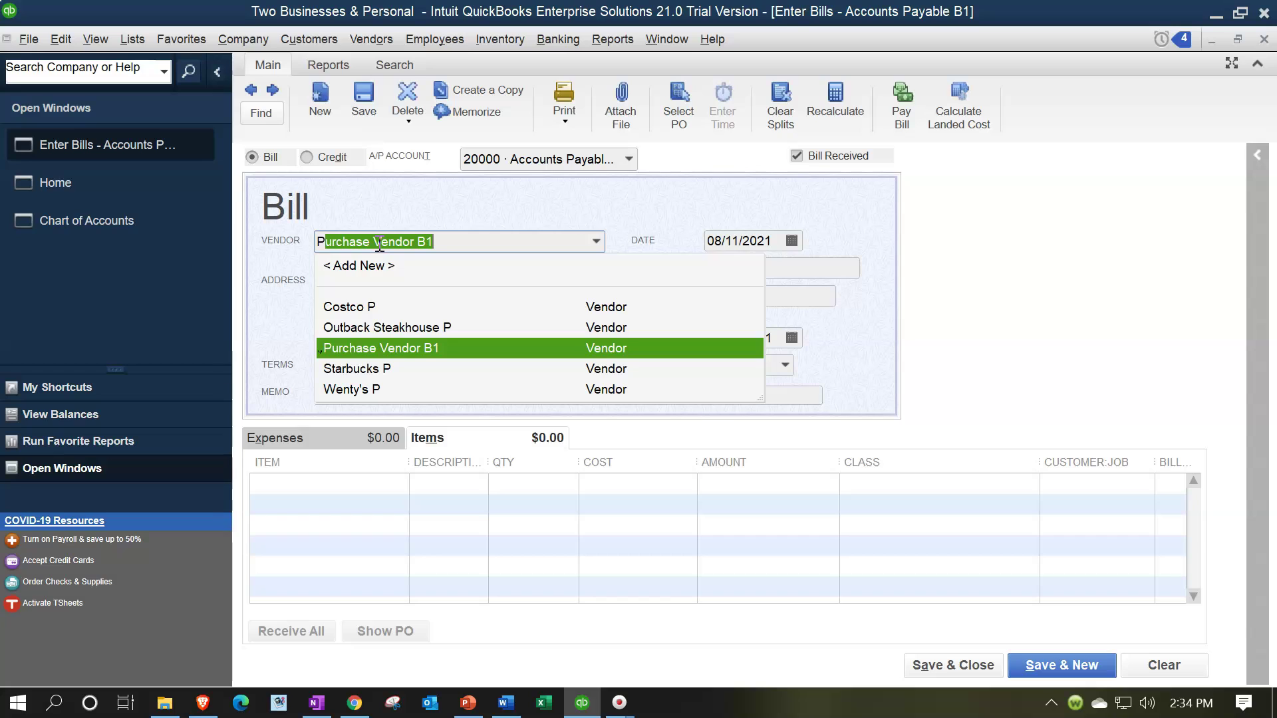
key(Tab)
Receive against the vendor's open purchase order no. 1 to fill in the bill's items.
click(615, 208)
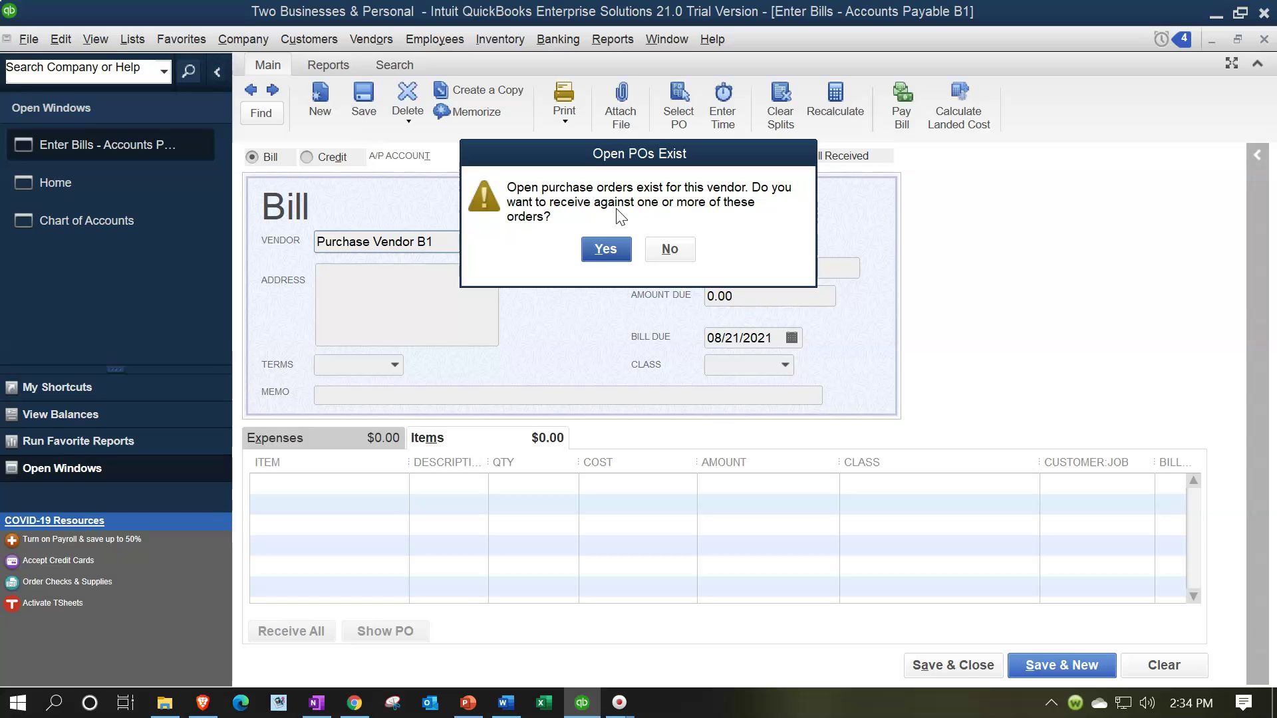
click(609, 242)
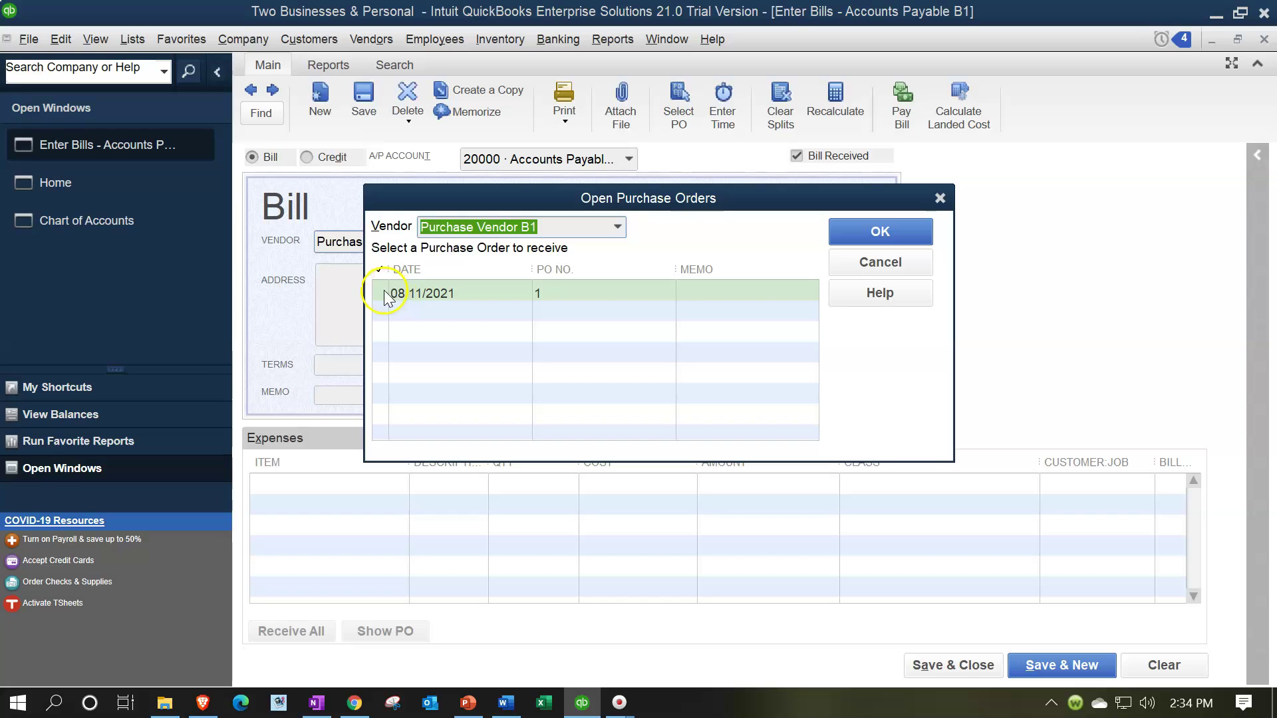
click(385, 293)
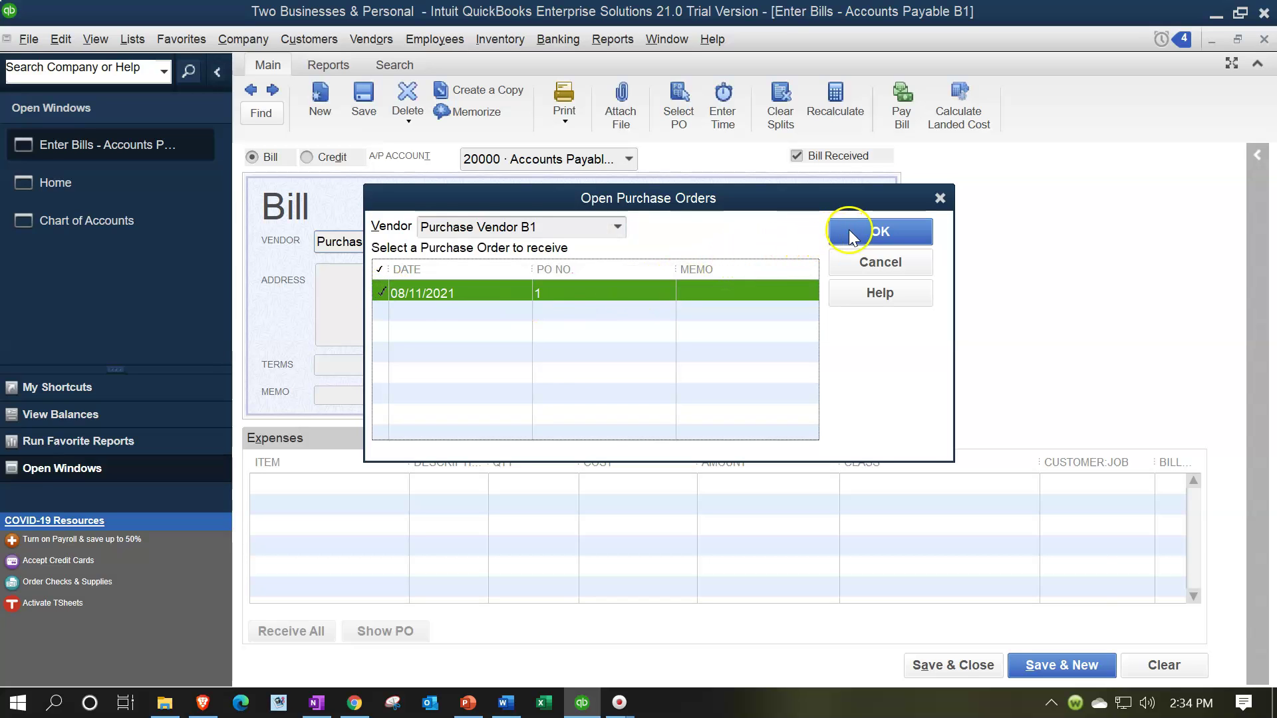
click(848, 230)
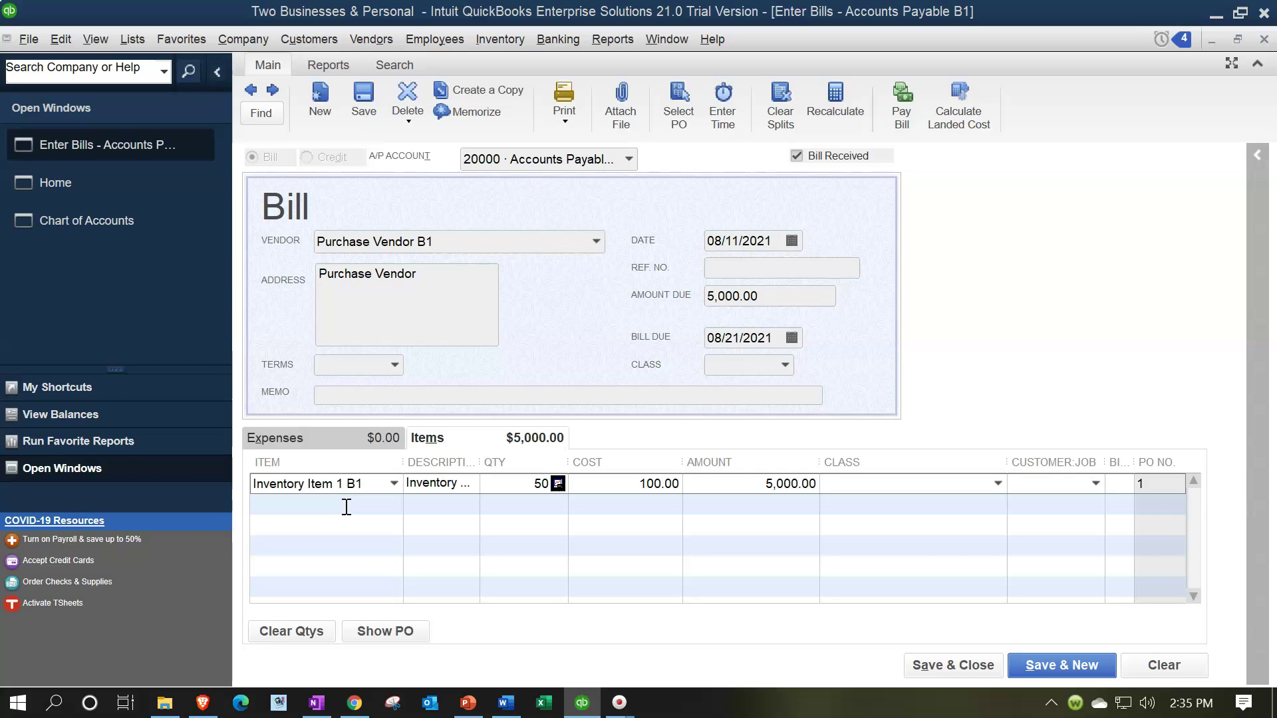
Check the company accounting preferences for what classes can be assigned to, and leave the preferences without changing them.
click(62, 39)
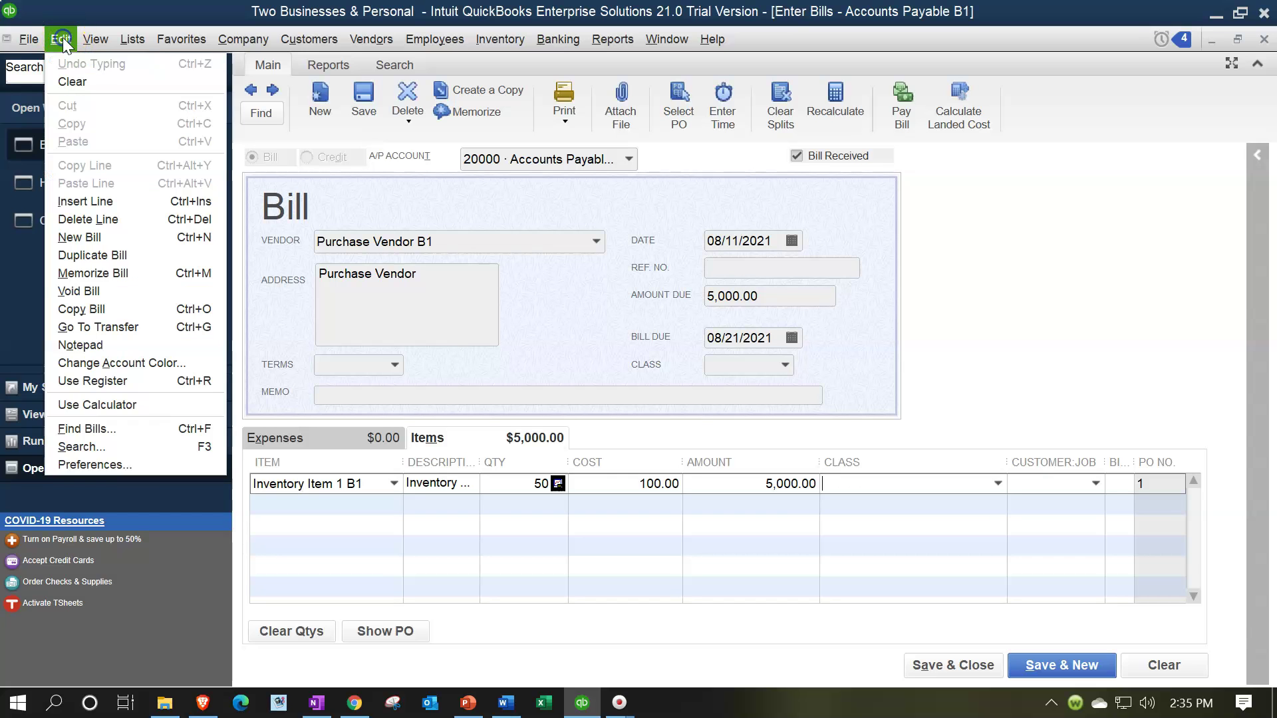
click(146, 466)
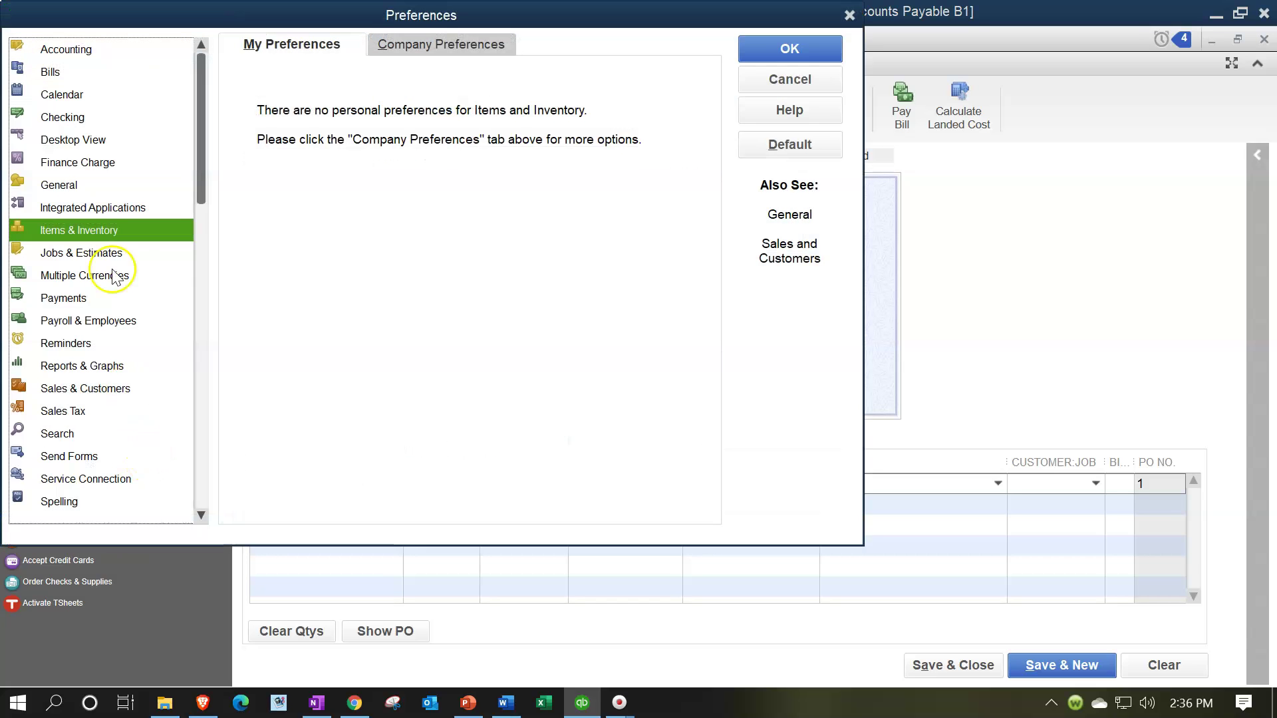
click(76, 47)
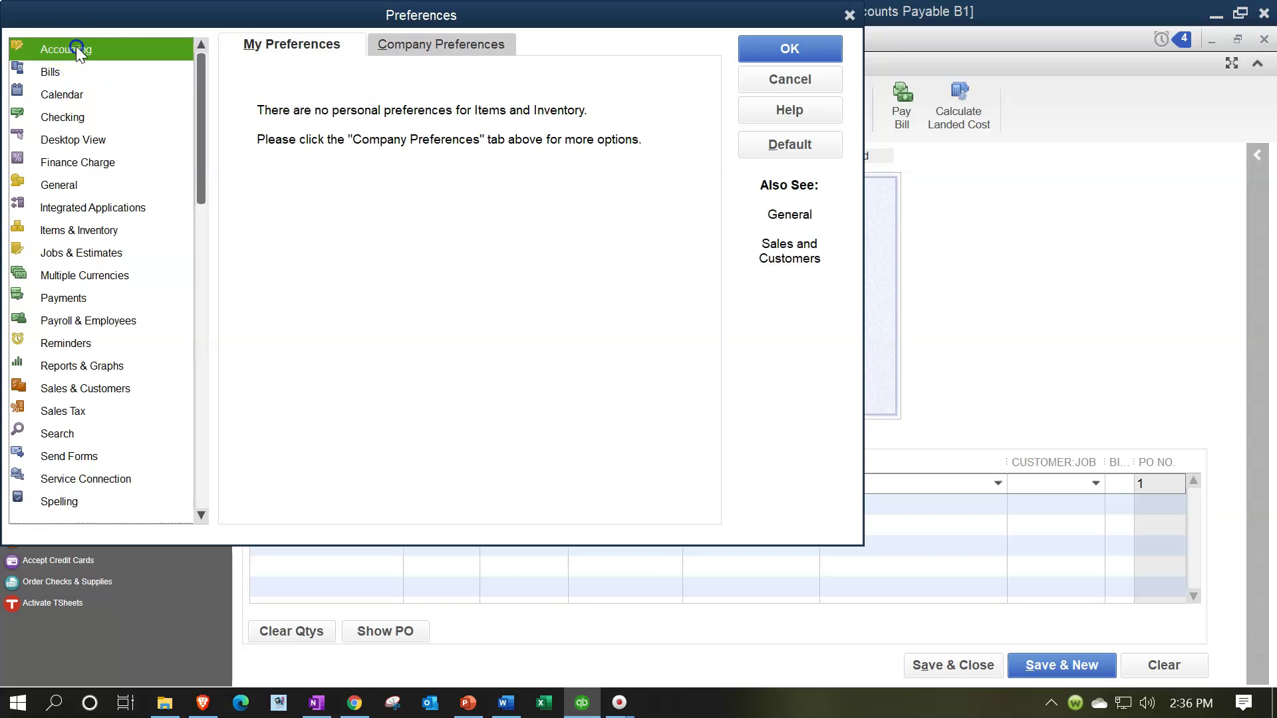
click(420, 45)
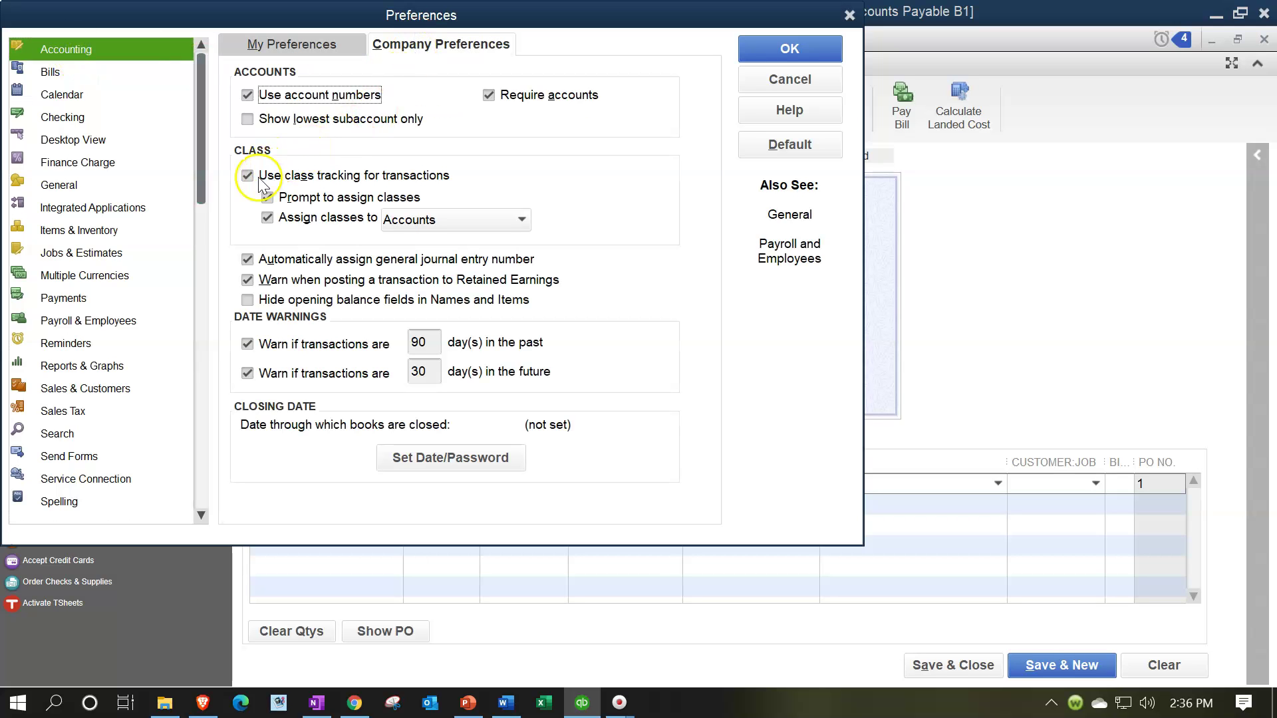
click(521, 221)
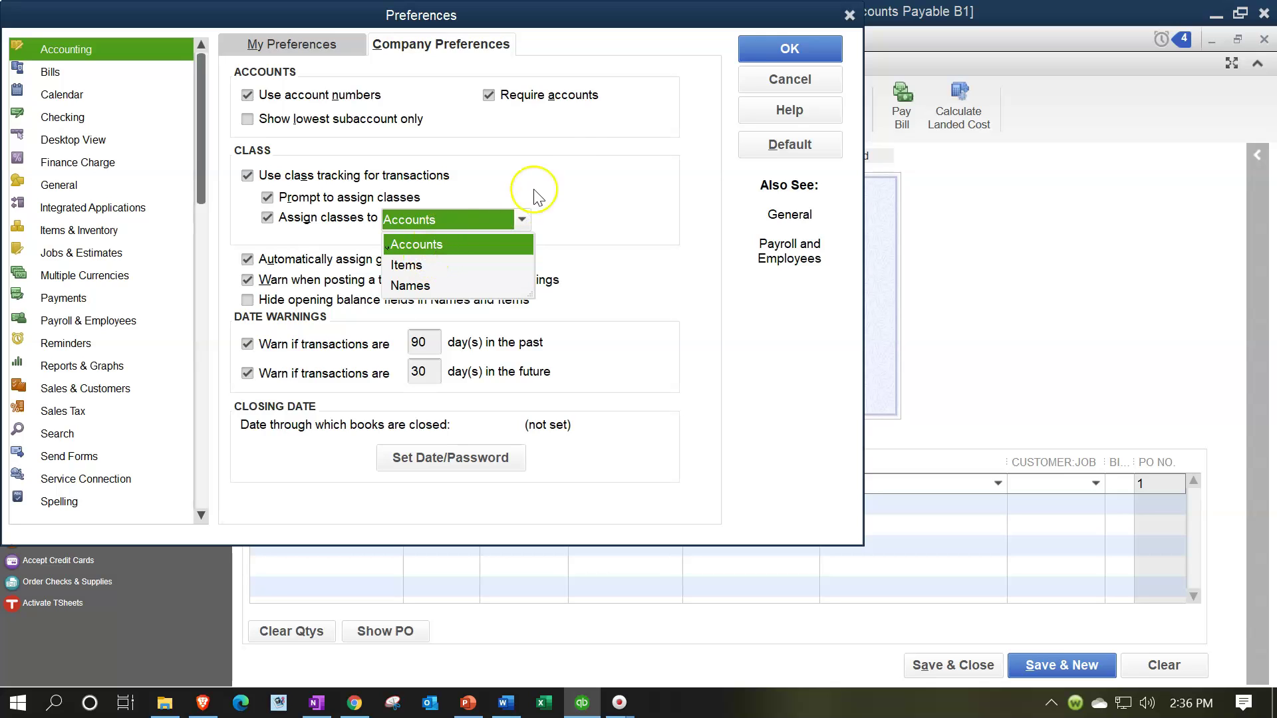
click(577, 152)
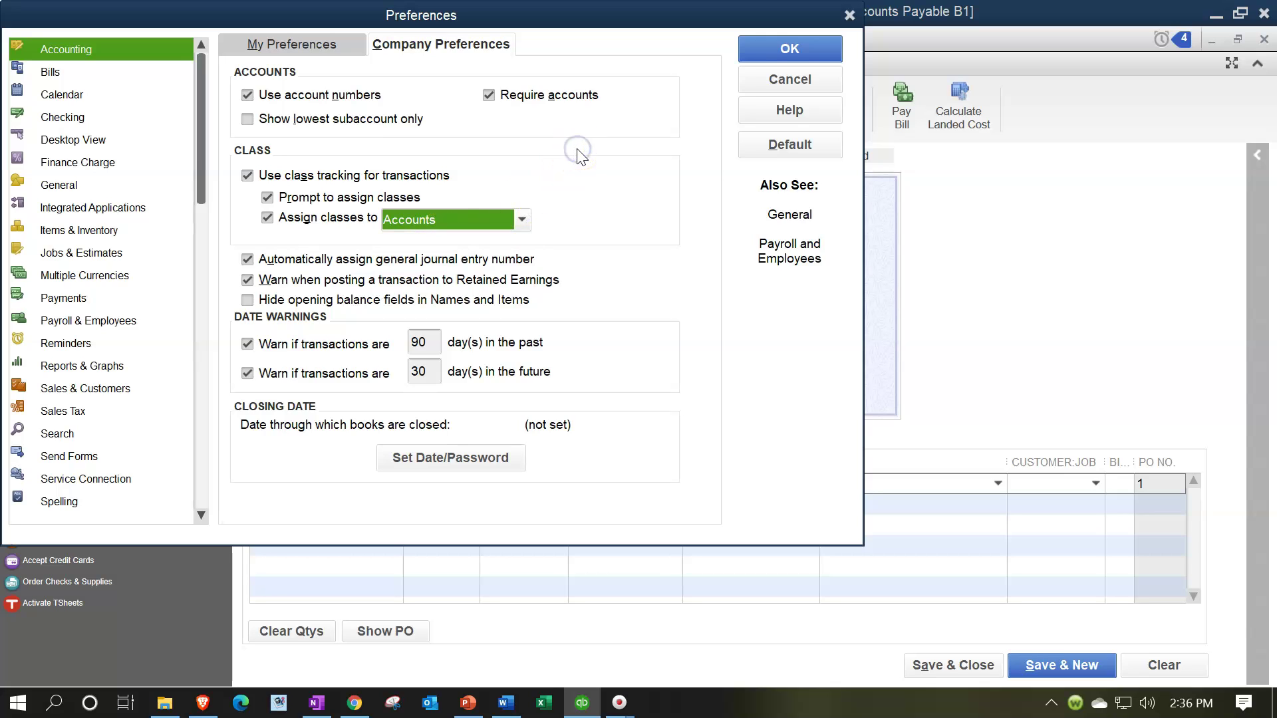
click(849, 15)
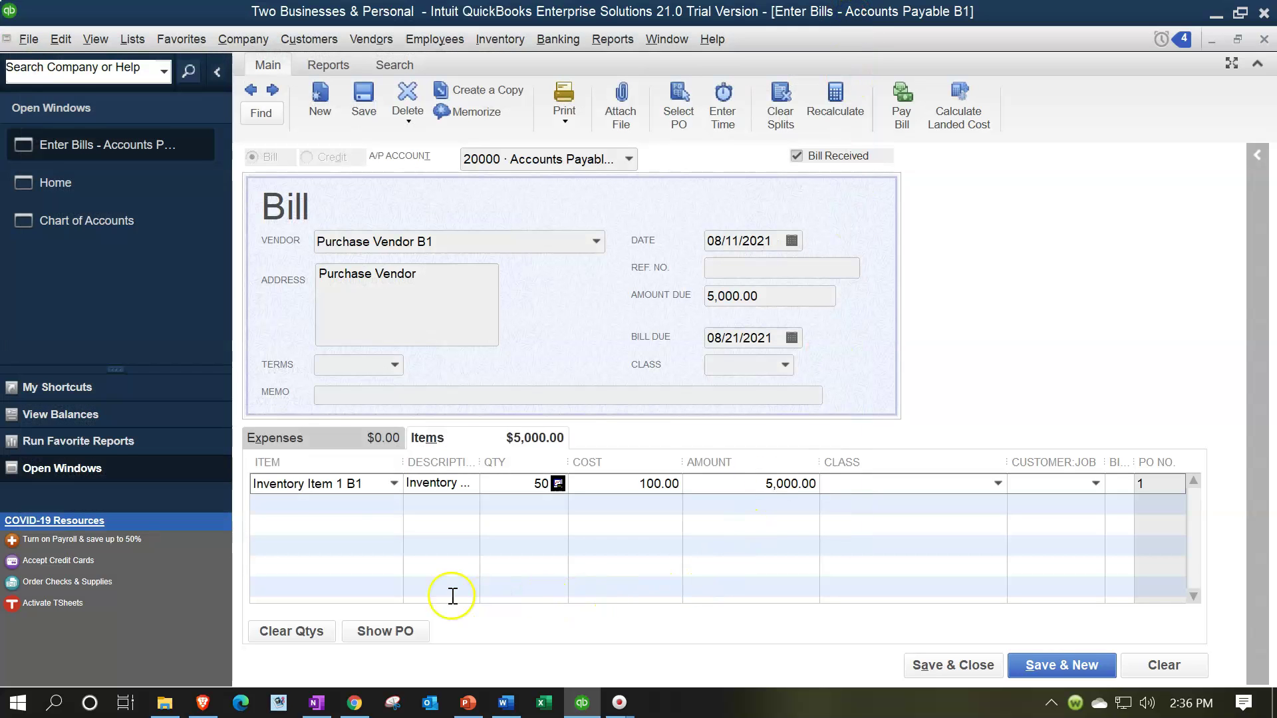
Assign class 1 B1 to the Inventory Item 1 B1 line, and save and close the bill, accepting its date.
click(997, 485)
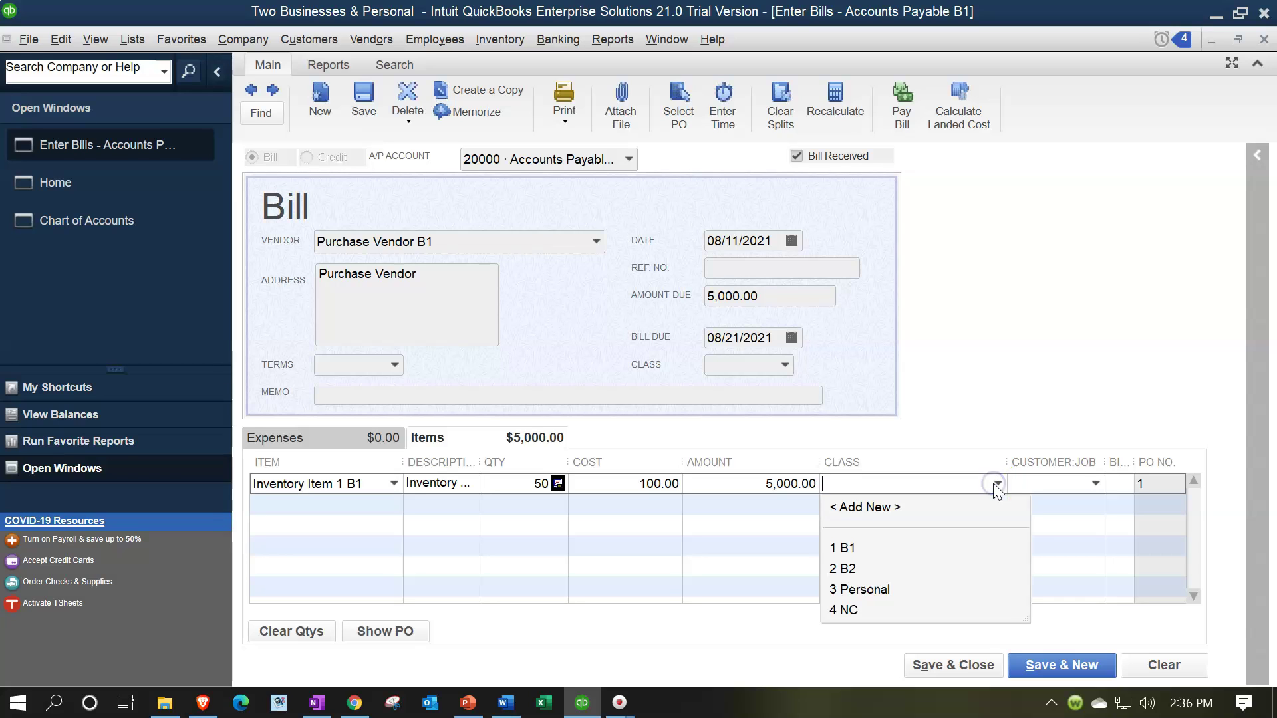
click(864, 548)
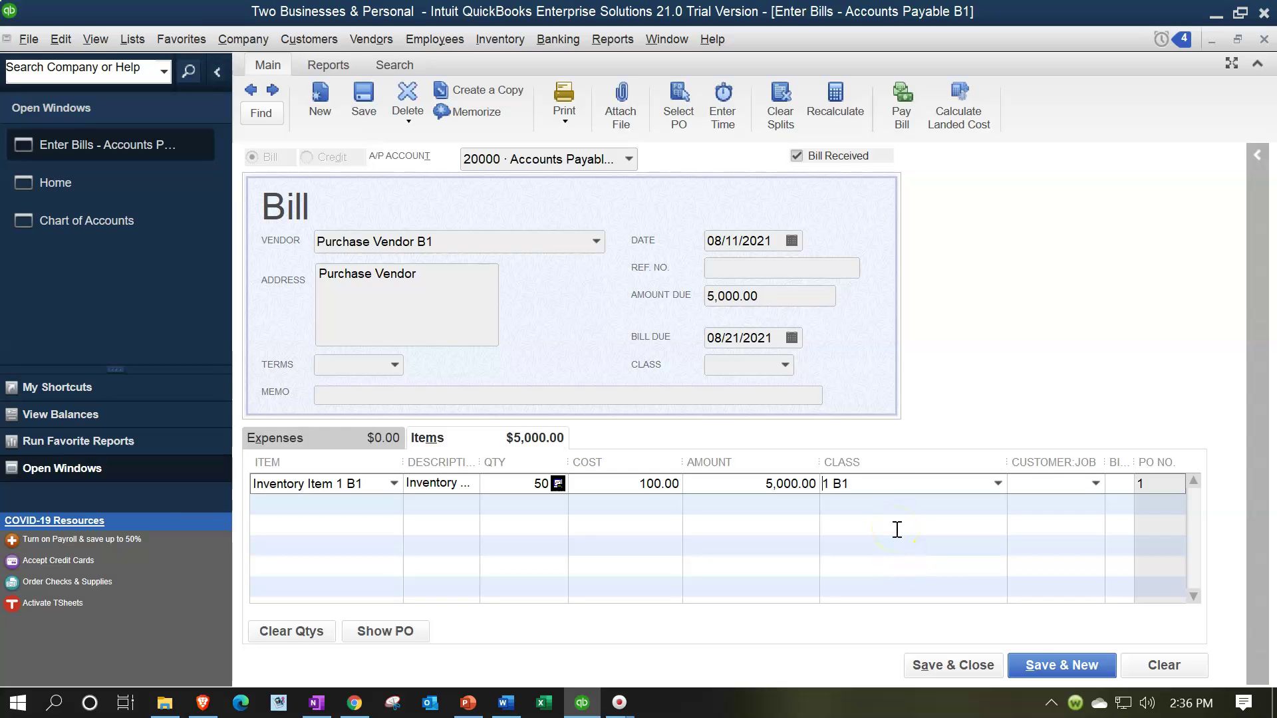
click(968, 666)
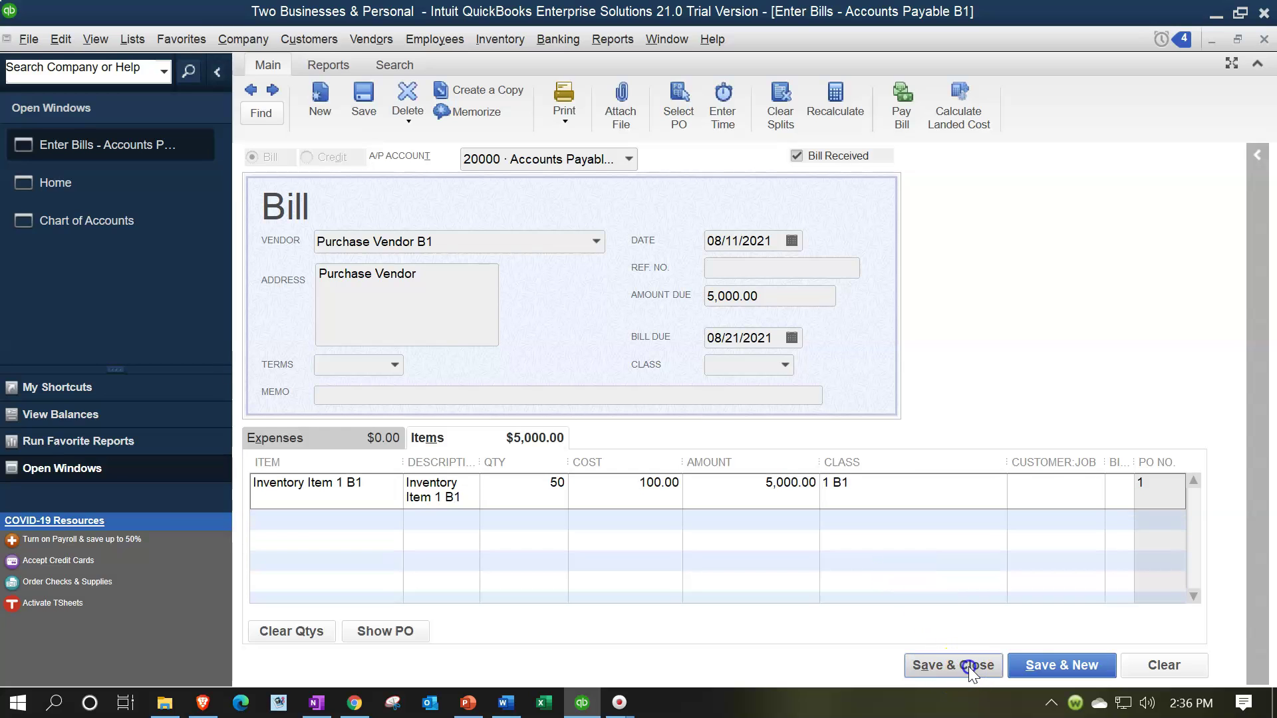
click(602, 278)
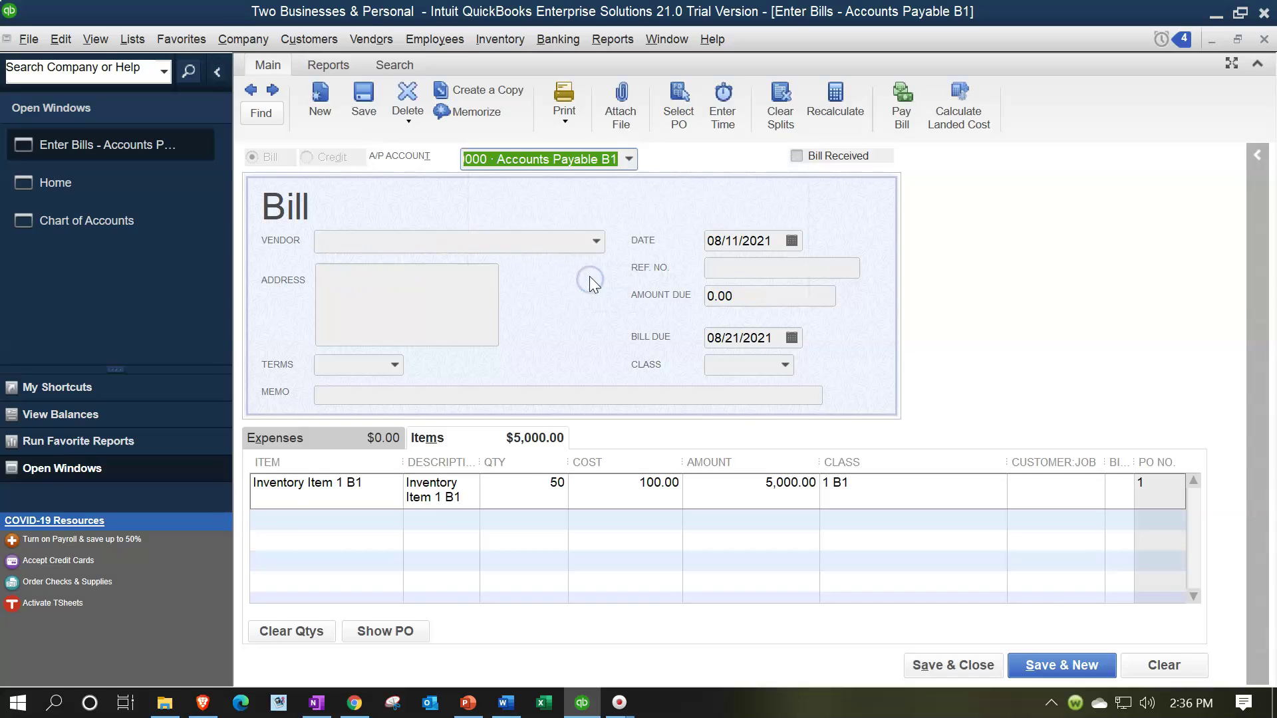
Open the Balance Sheet by Class company and financial report.
click(613, 39)
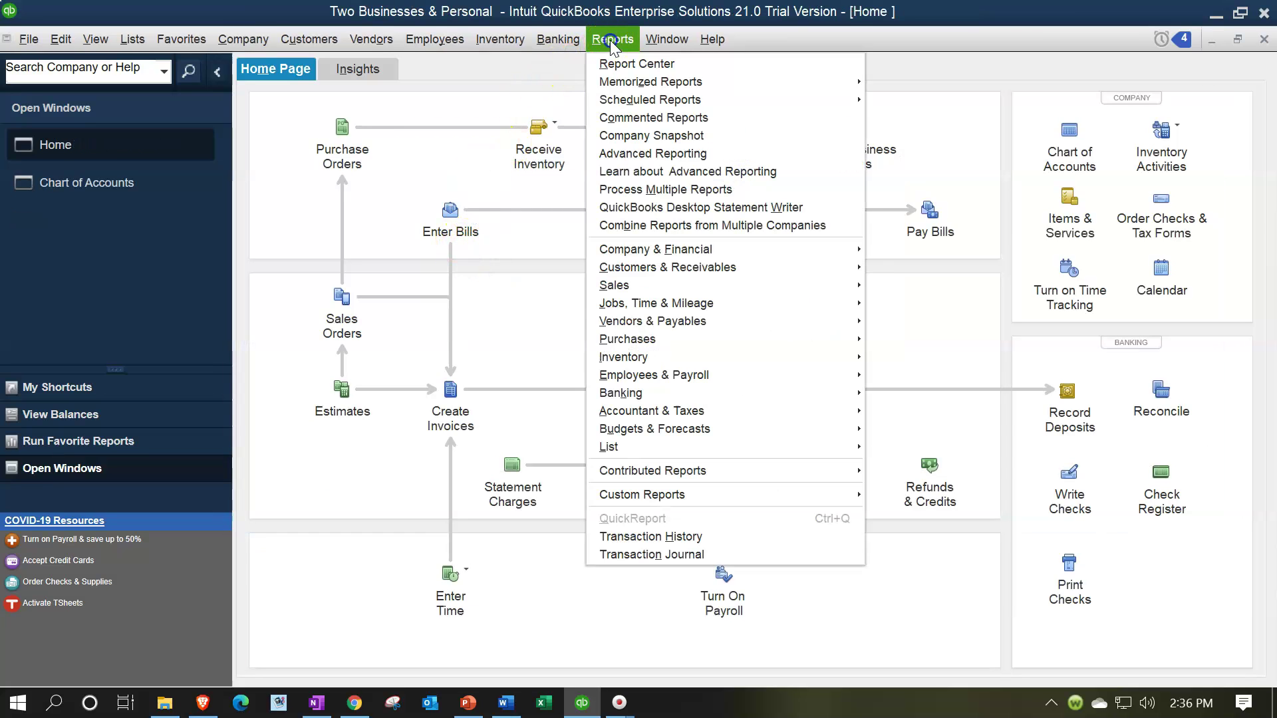
mouse_move(765, 248)
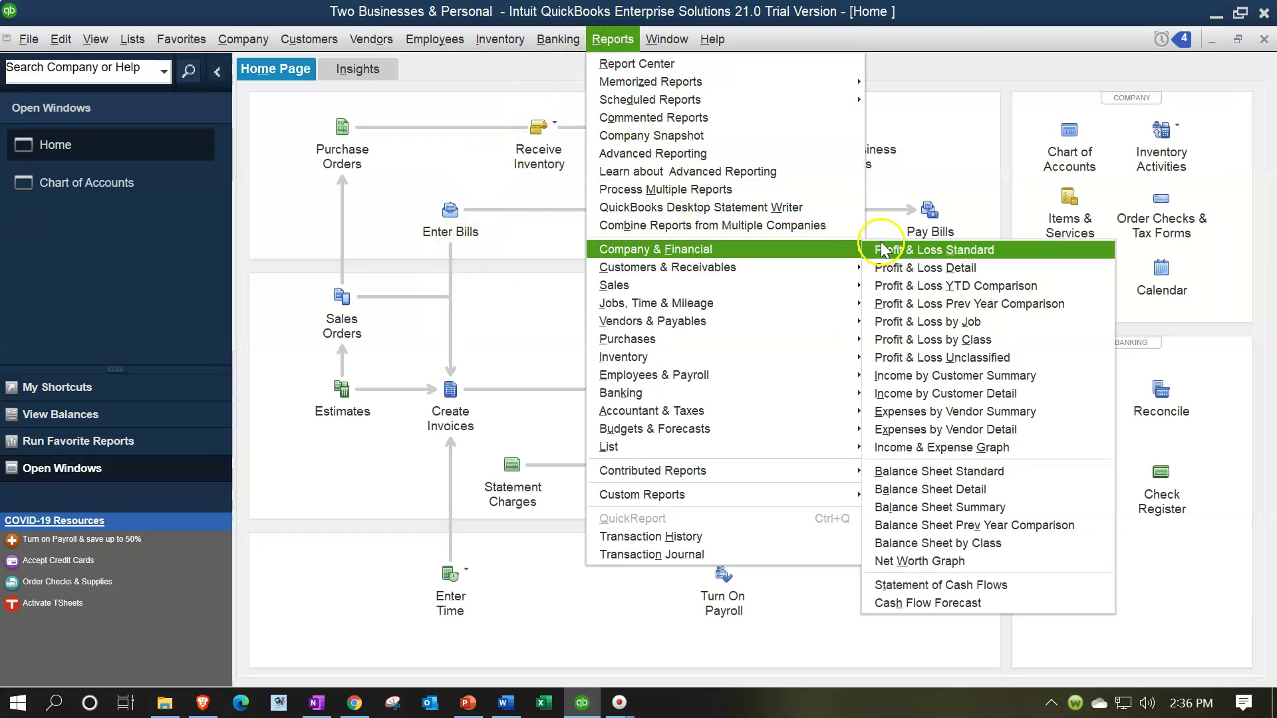
click(935, 543)
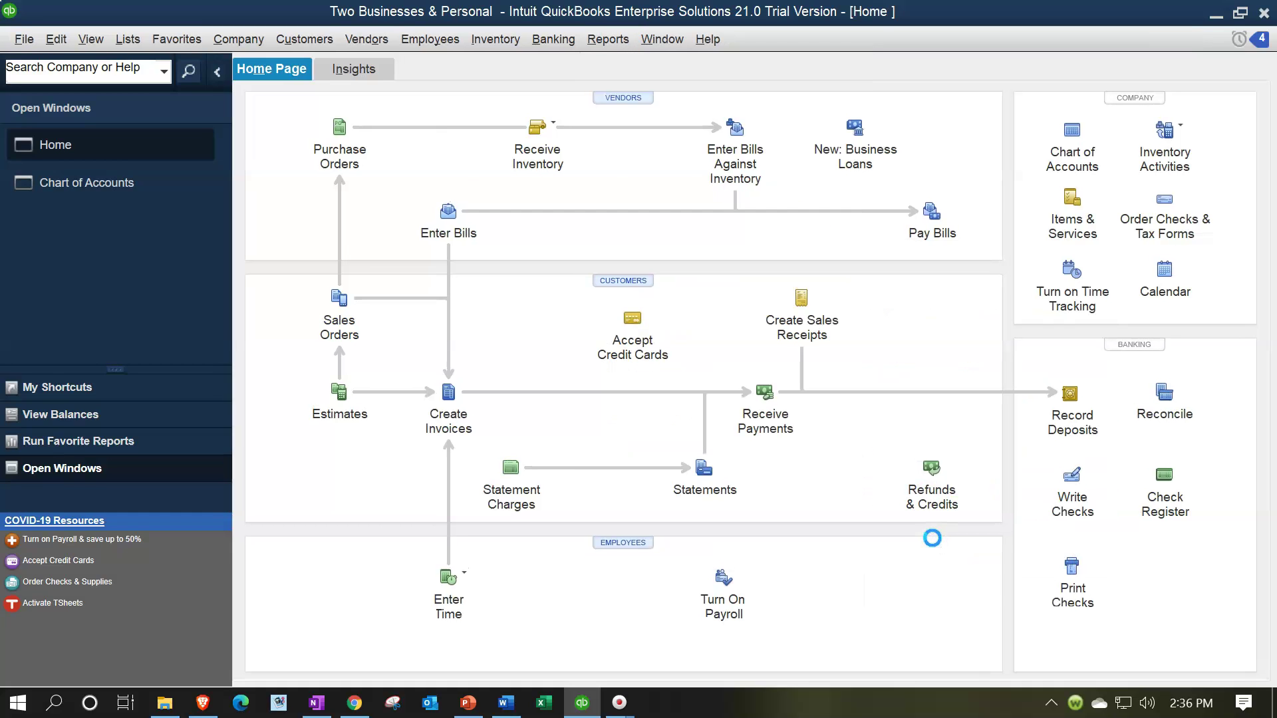
Customize the Balance Sheet by Class date range to run from 01/01/2021 to 12/31/2021.
click(305, 66)
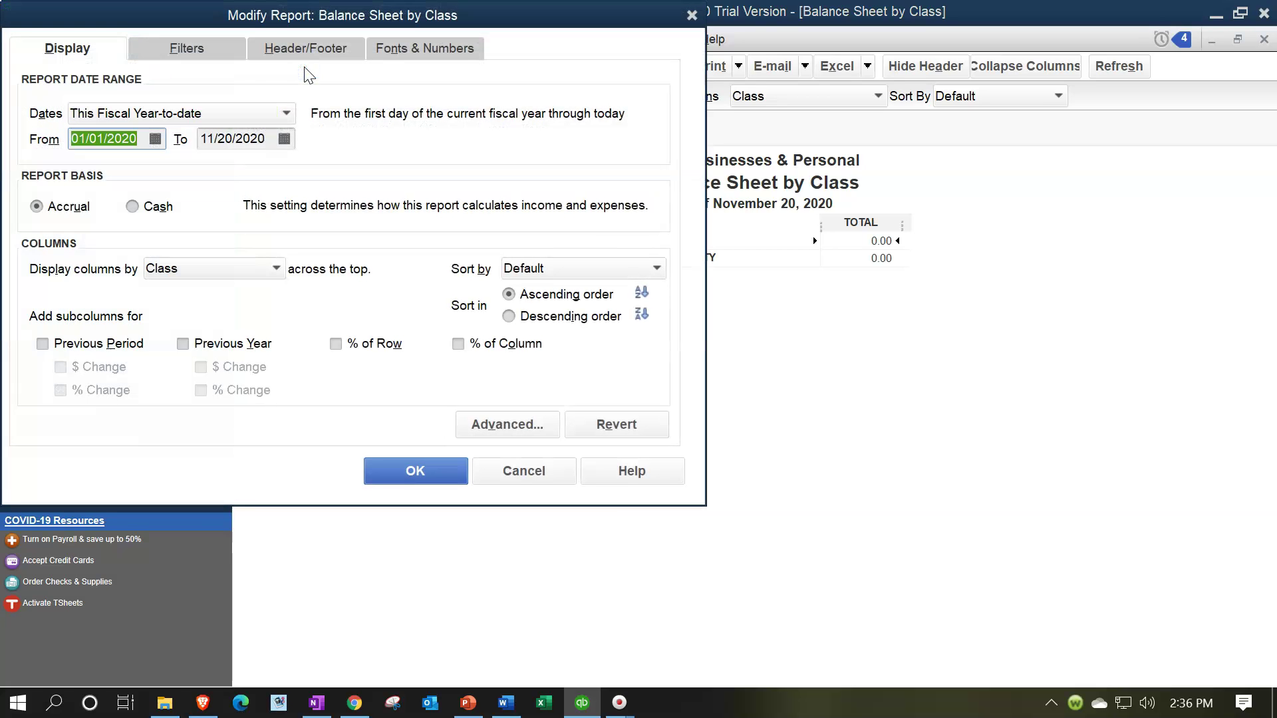
text(01/01/2021)
key(Tab)
text(12)
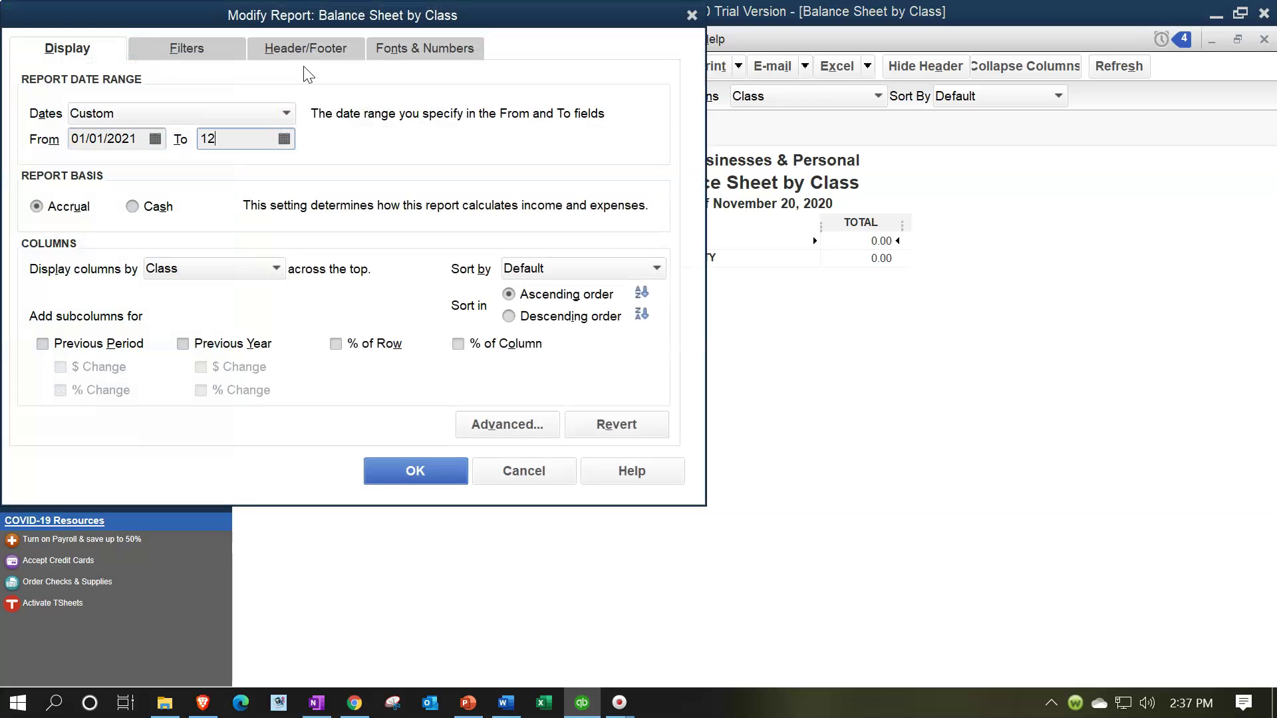
text(/31/2021)
key(Tab)
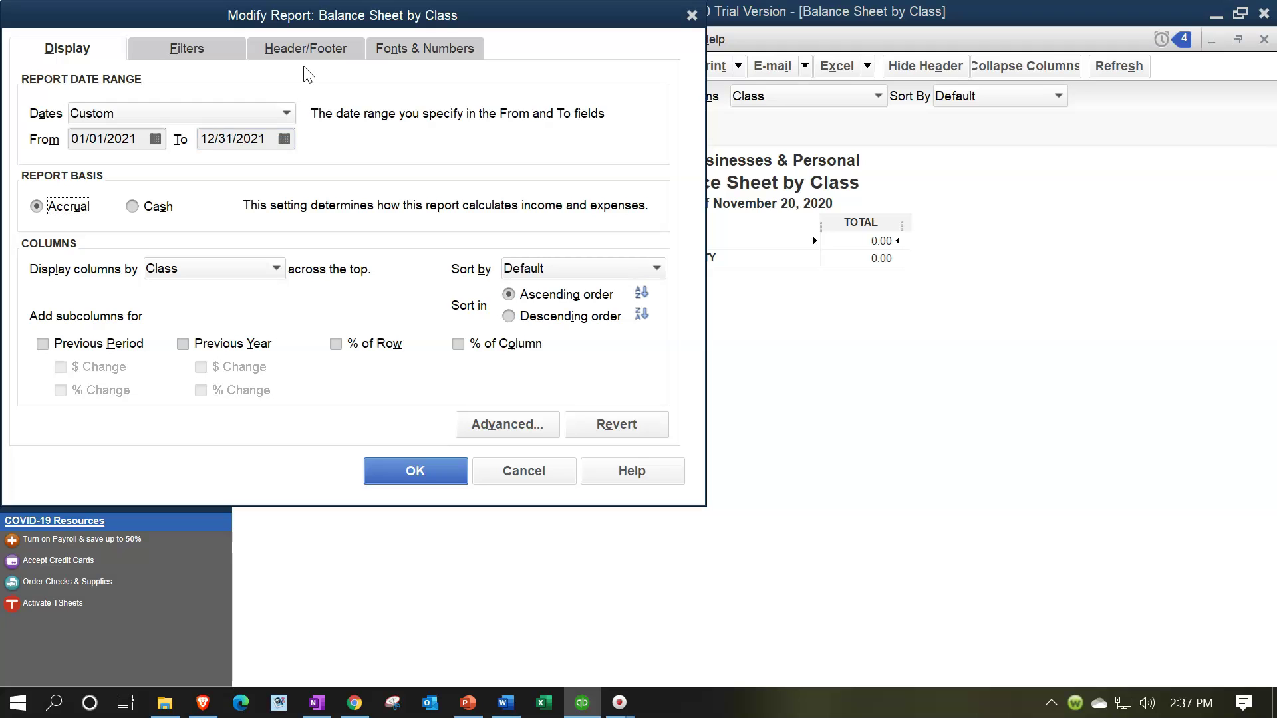
click(414, 472)
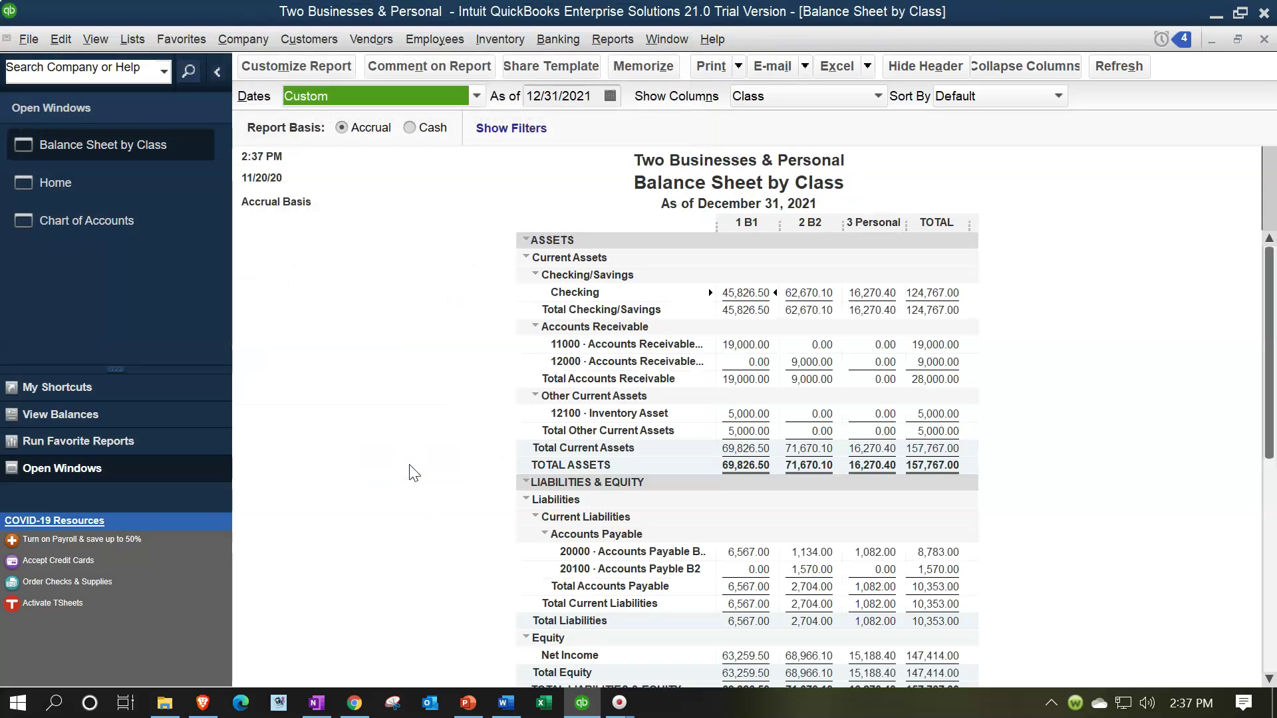
Open the transactions behind class 1 B1's Accounts Payable B1 balance and examine the Purchase Vendor bill.
scroll(412, 474, down, 1)
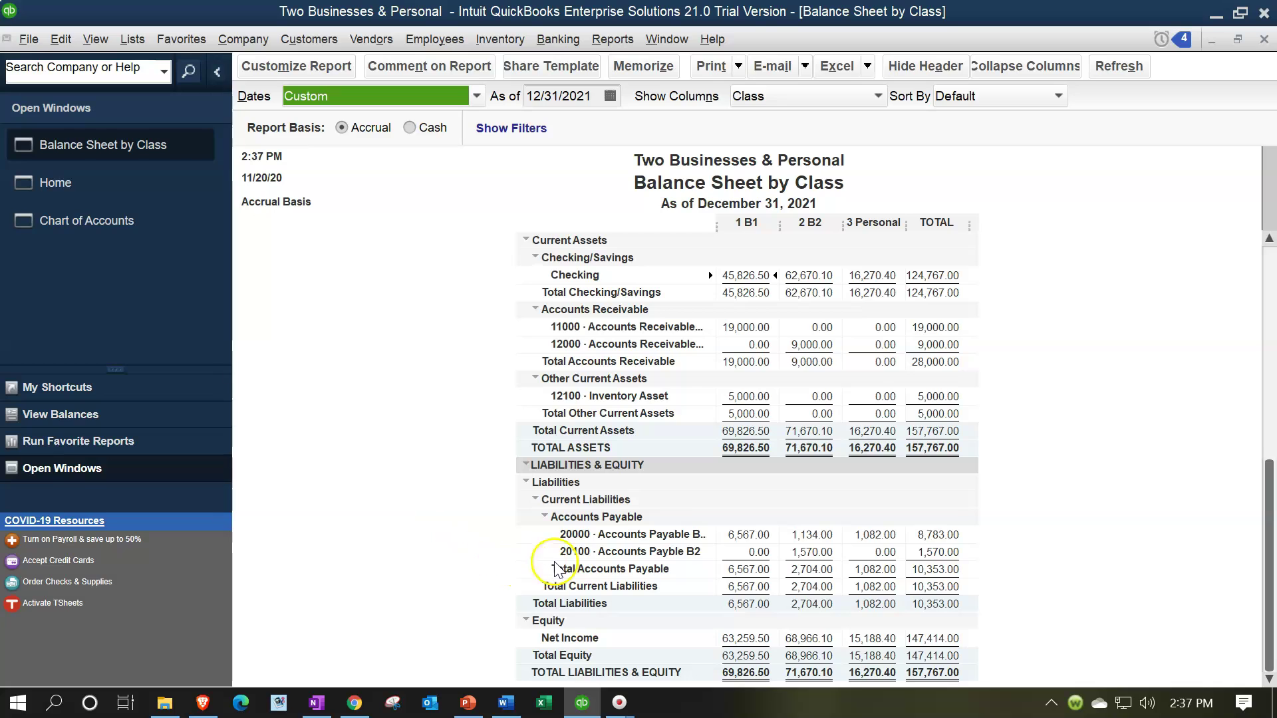
double_click(738, 530)
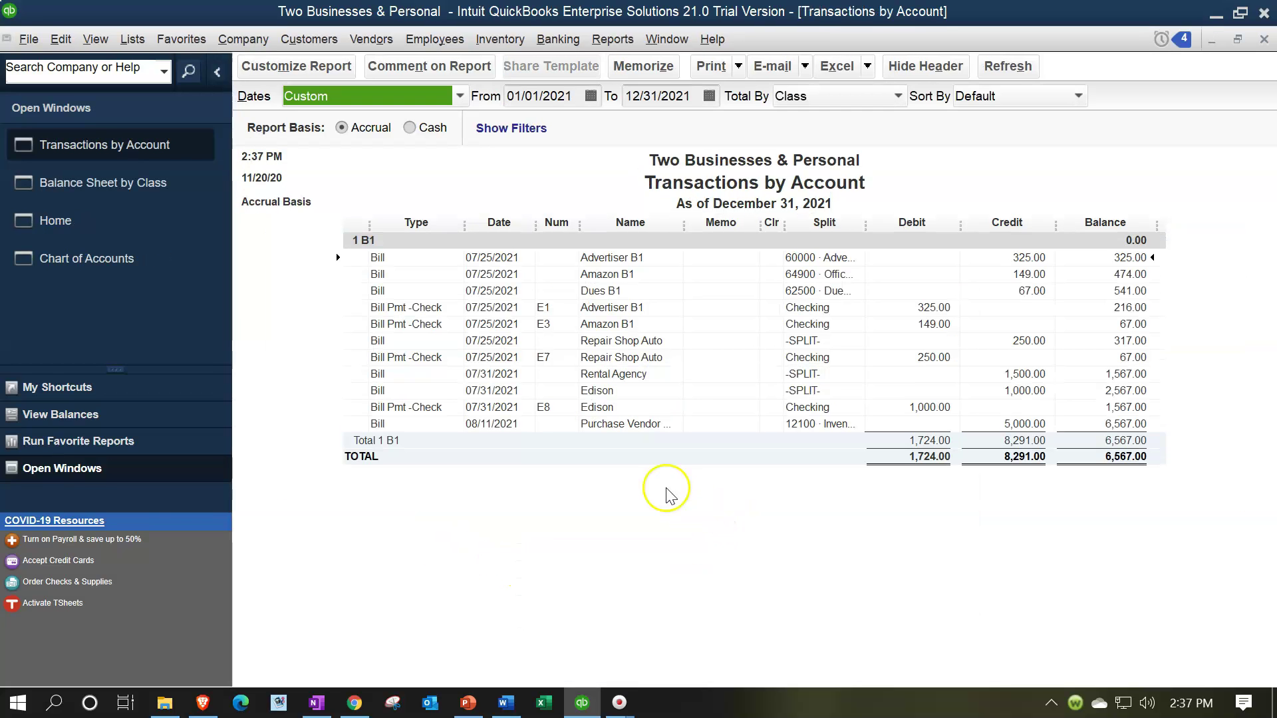
click(605, 429)
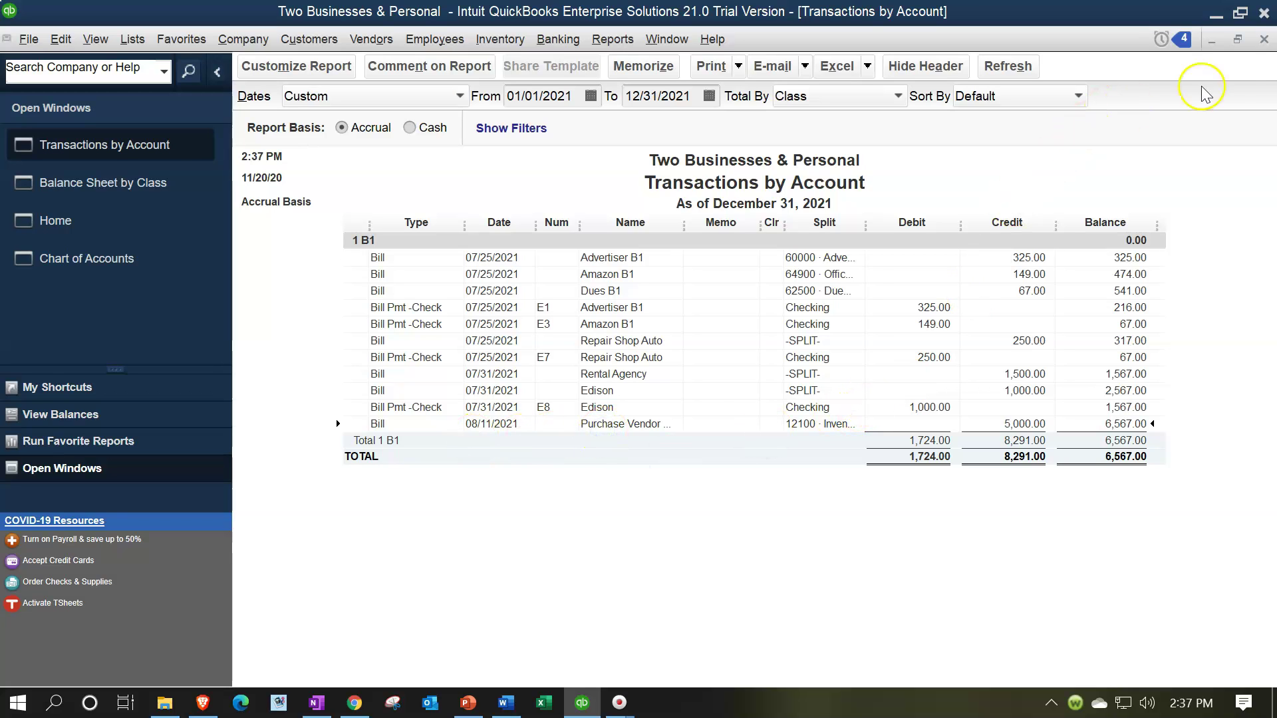
Open the Inventory Valuation Summary as of 12/31/2021 and compare it with class 1 B1's Inventory Asset balance in the Balance Sheet by Class.
click(1263, 42)
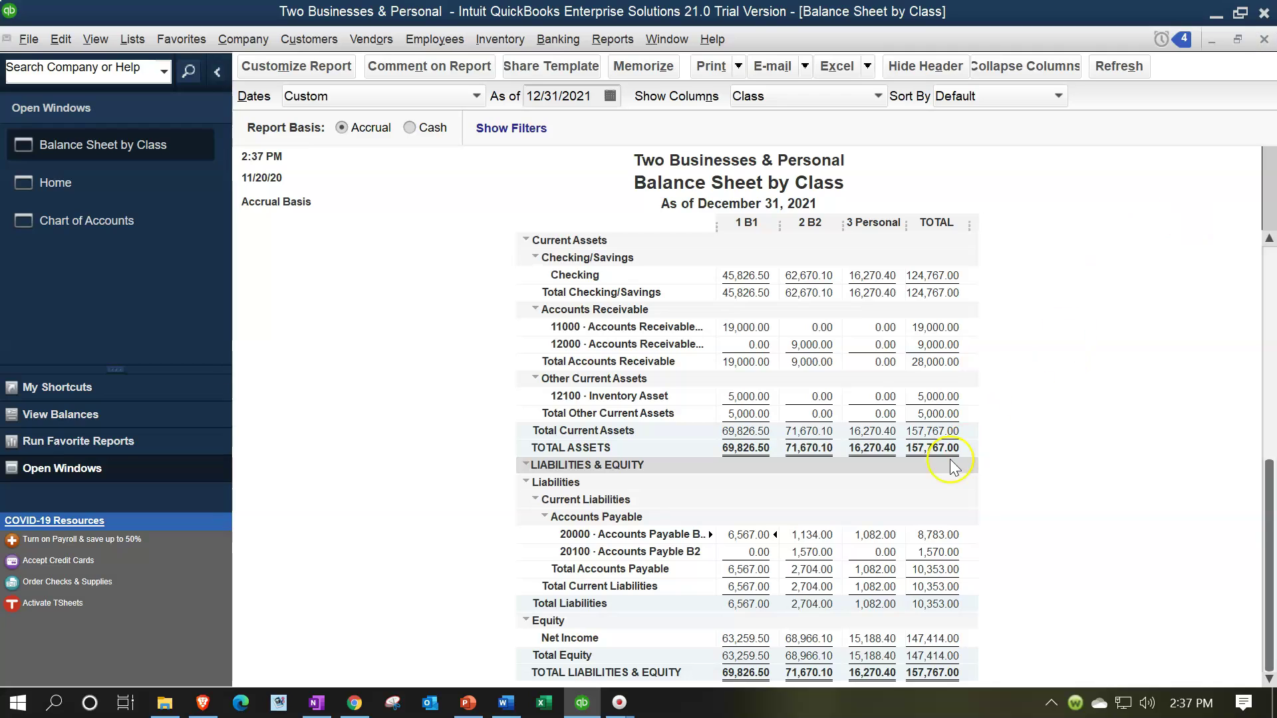
click(736, 396)
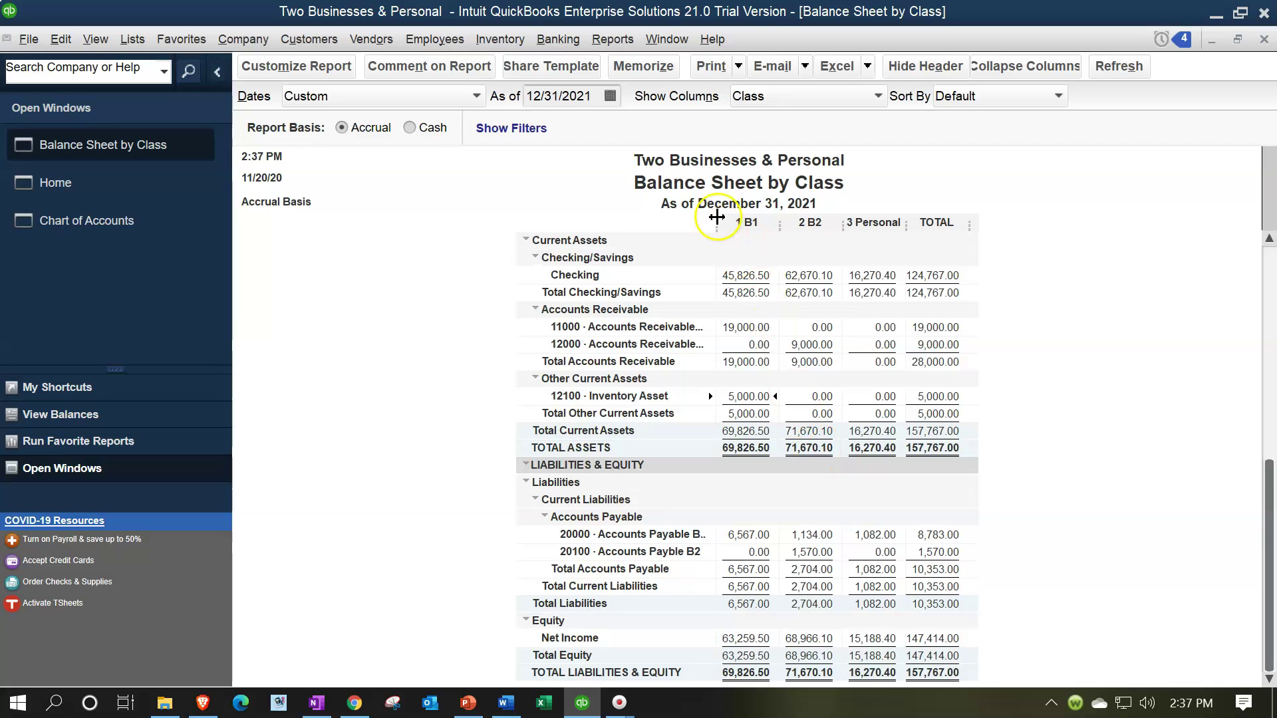
click(614, 41)
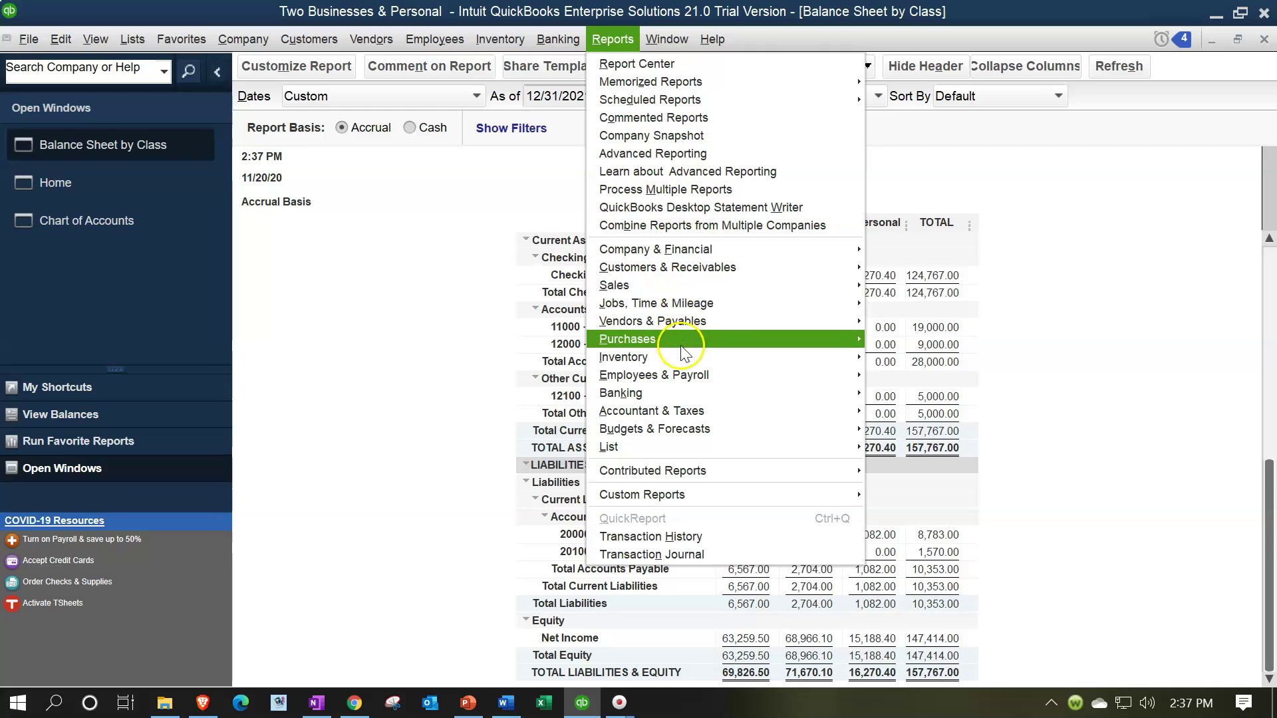
mouse_move(685, 357)
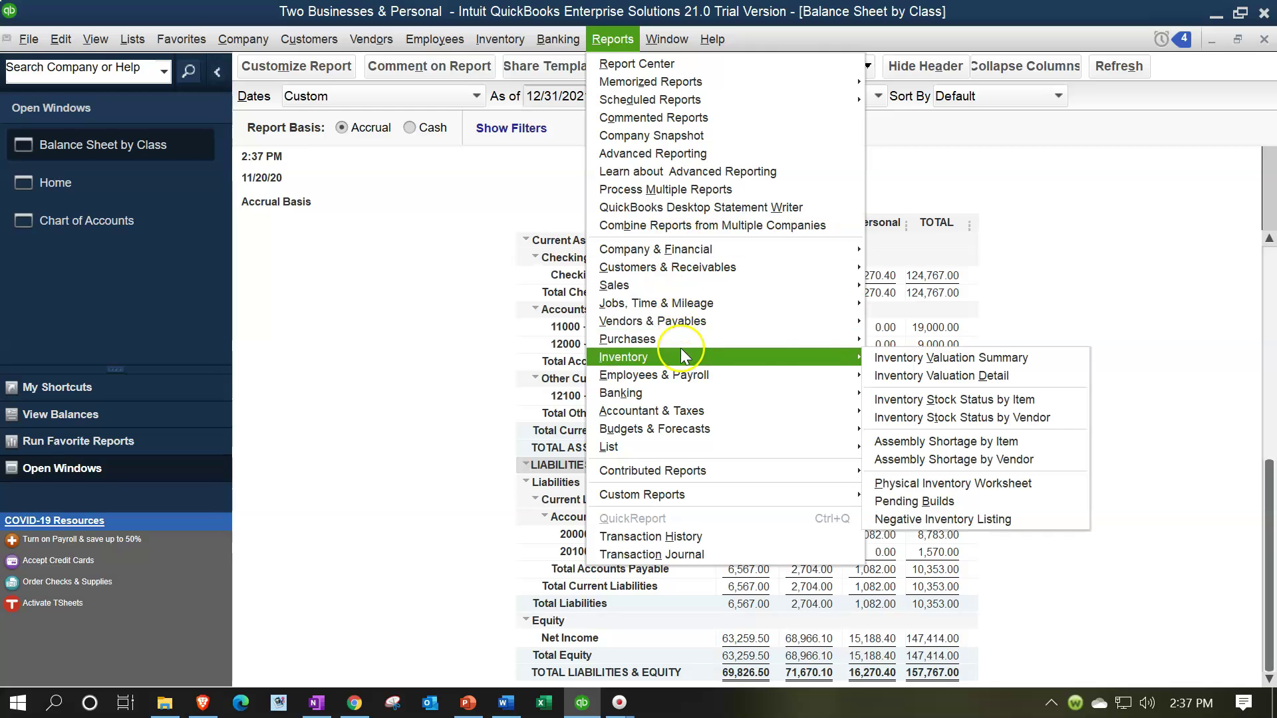
click(884, 357)
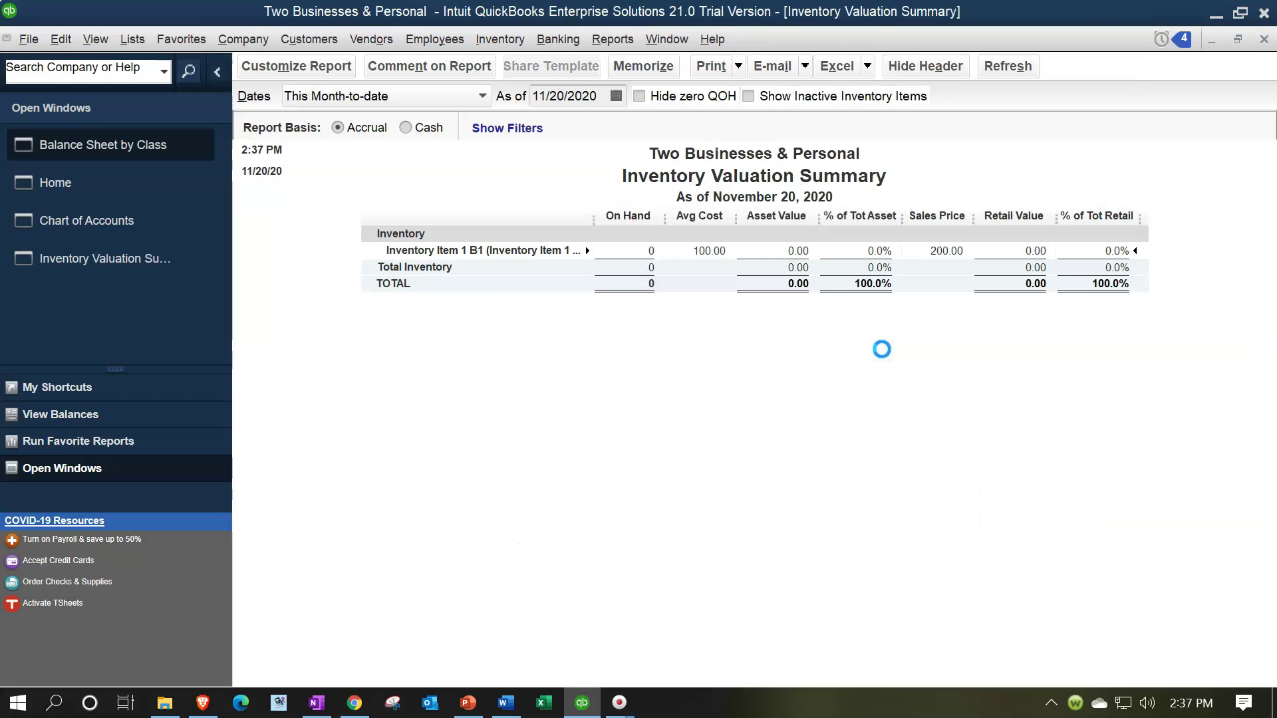
key(Tab)
text(12/31/2021)
key(Tab)
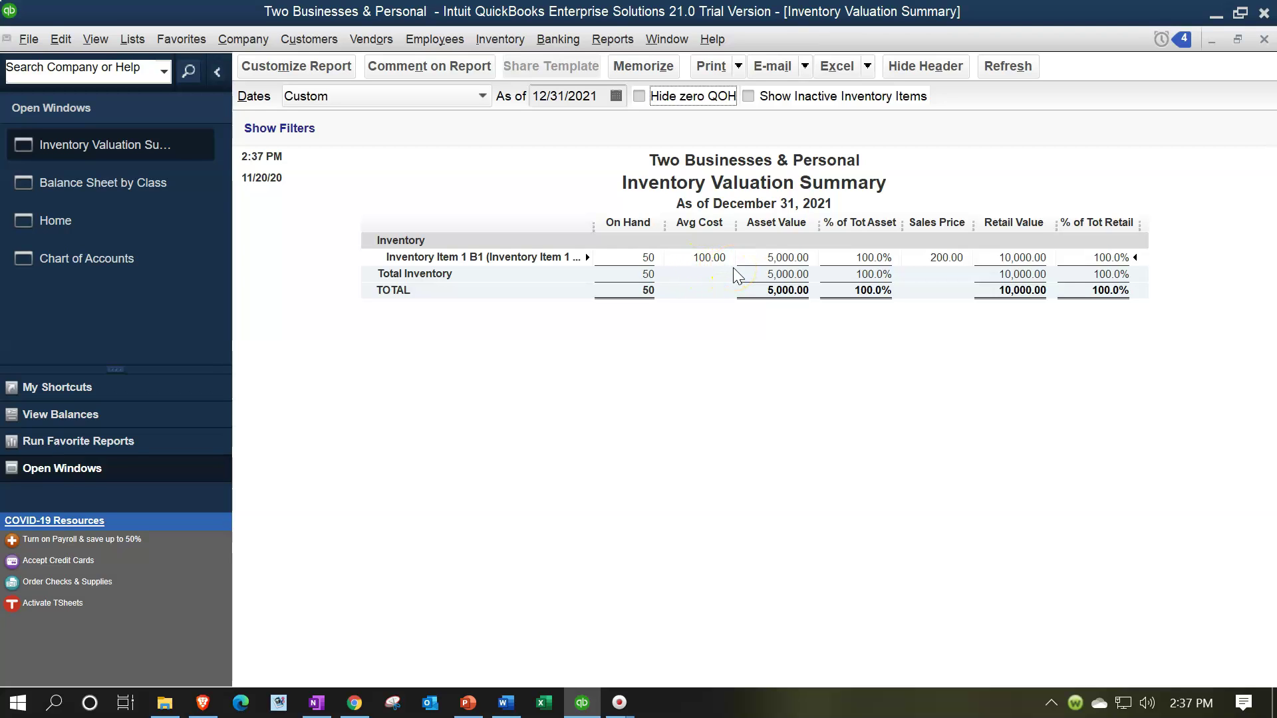
click(133, 183)
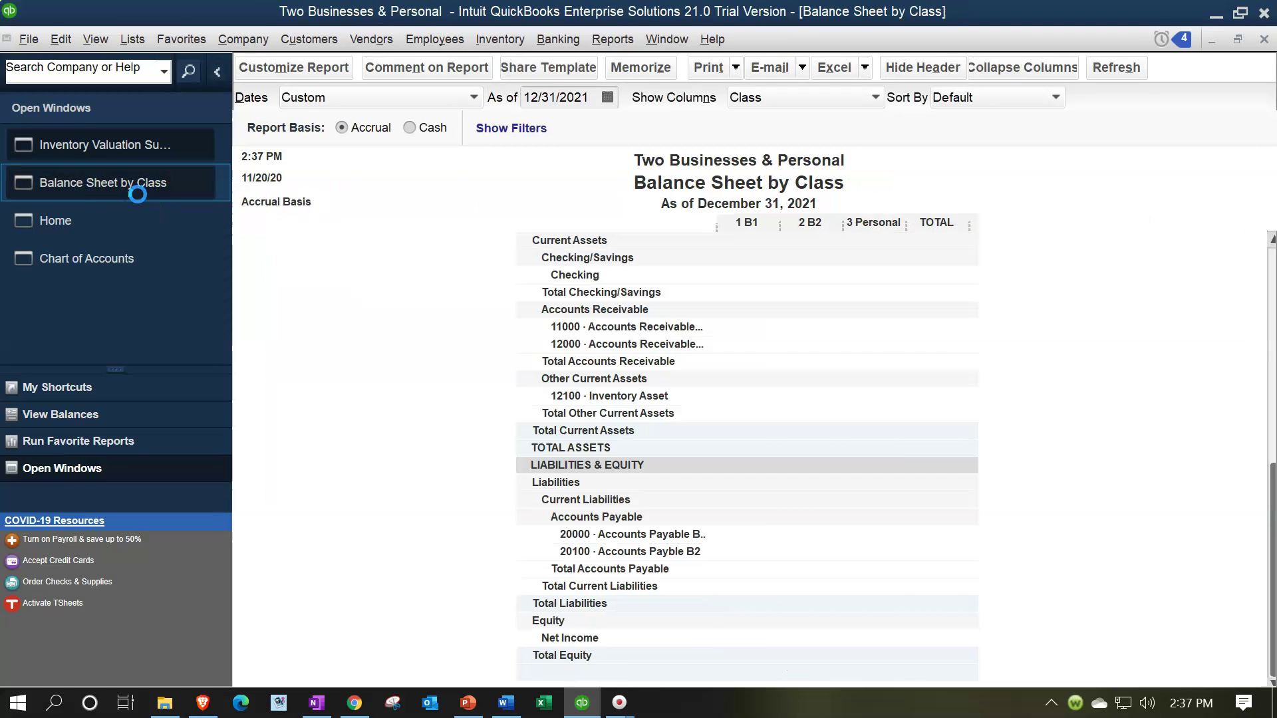
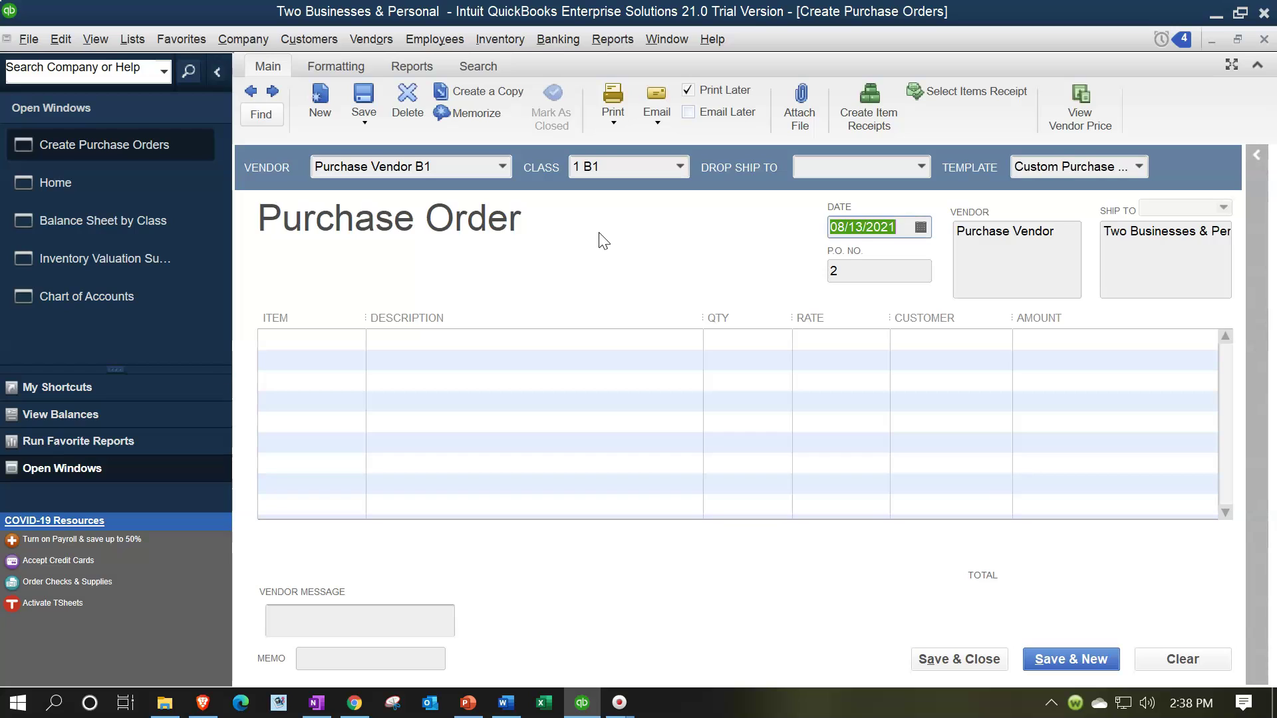
Add Inventory Item 1 B1 to the first line of the Purchase Vendor B1 purchase order, keeping its date.
key(Tab)
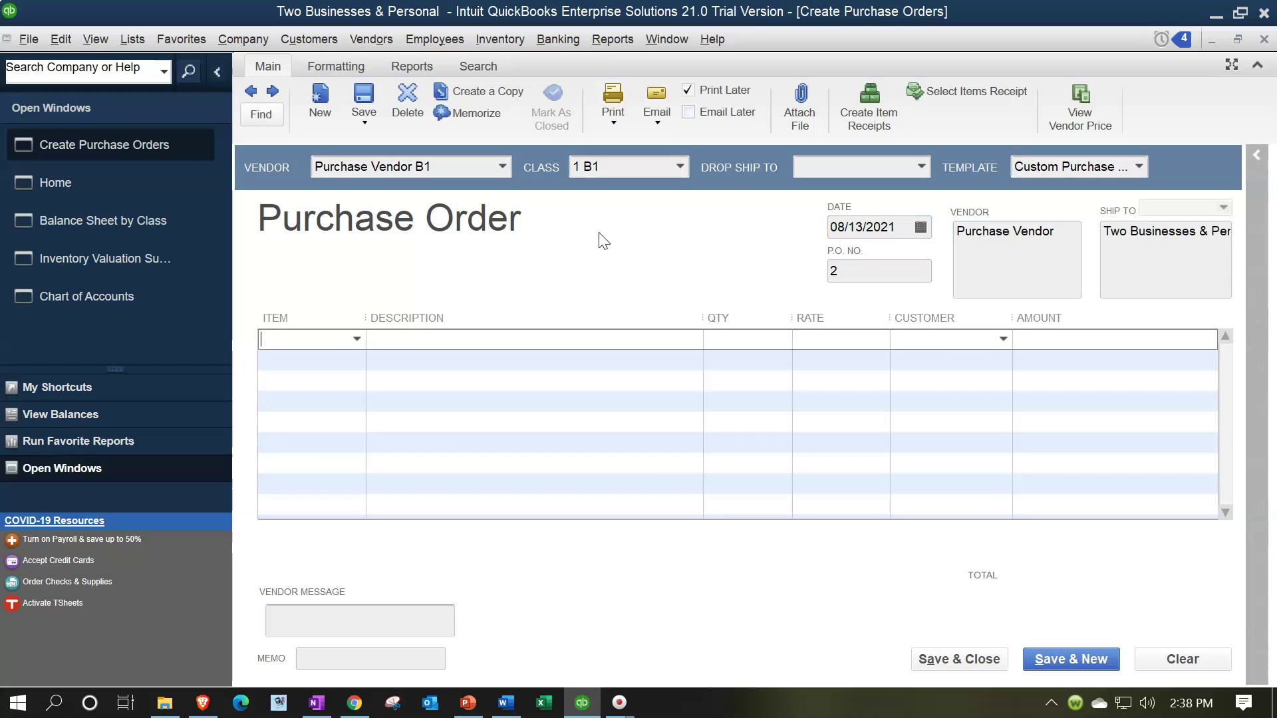
text(i)
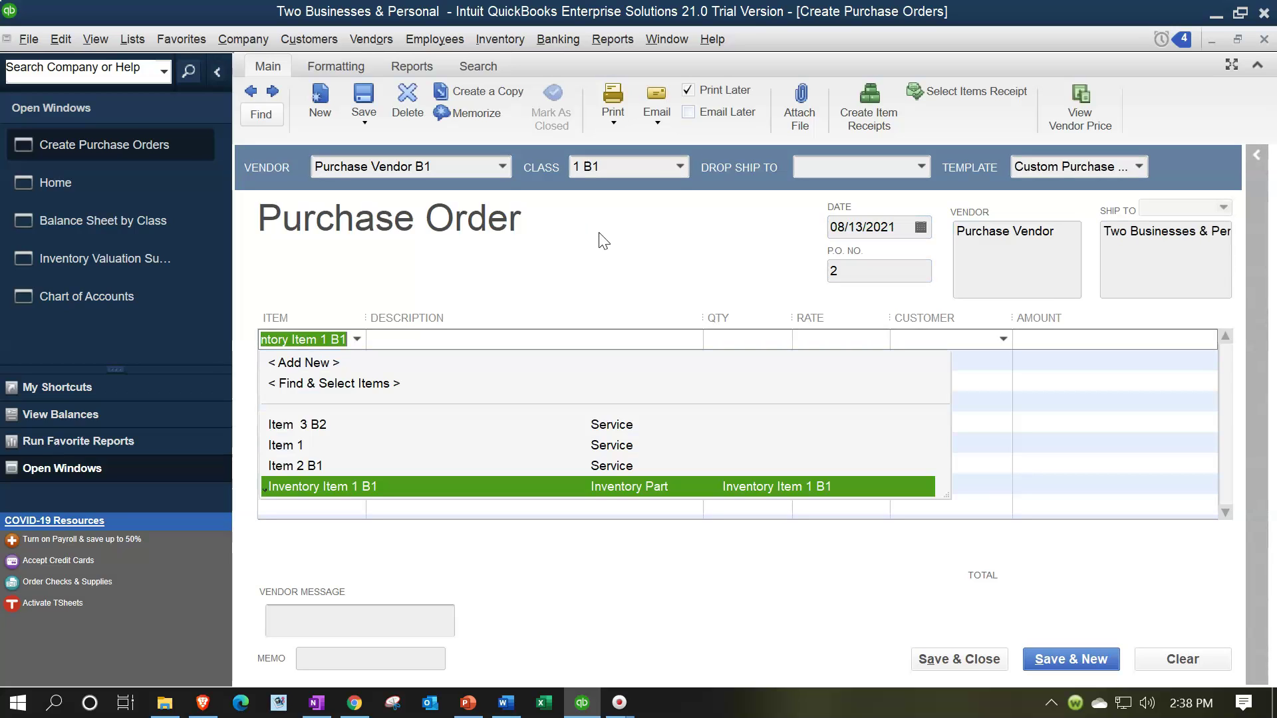
key(Tab)
key(Tab)
key(Tab)
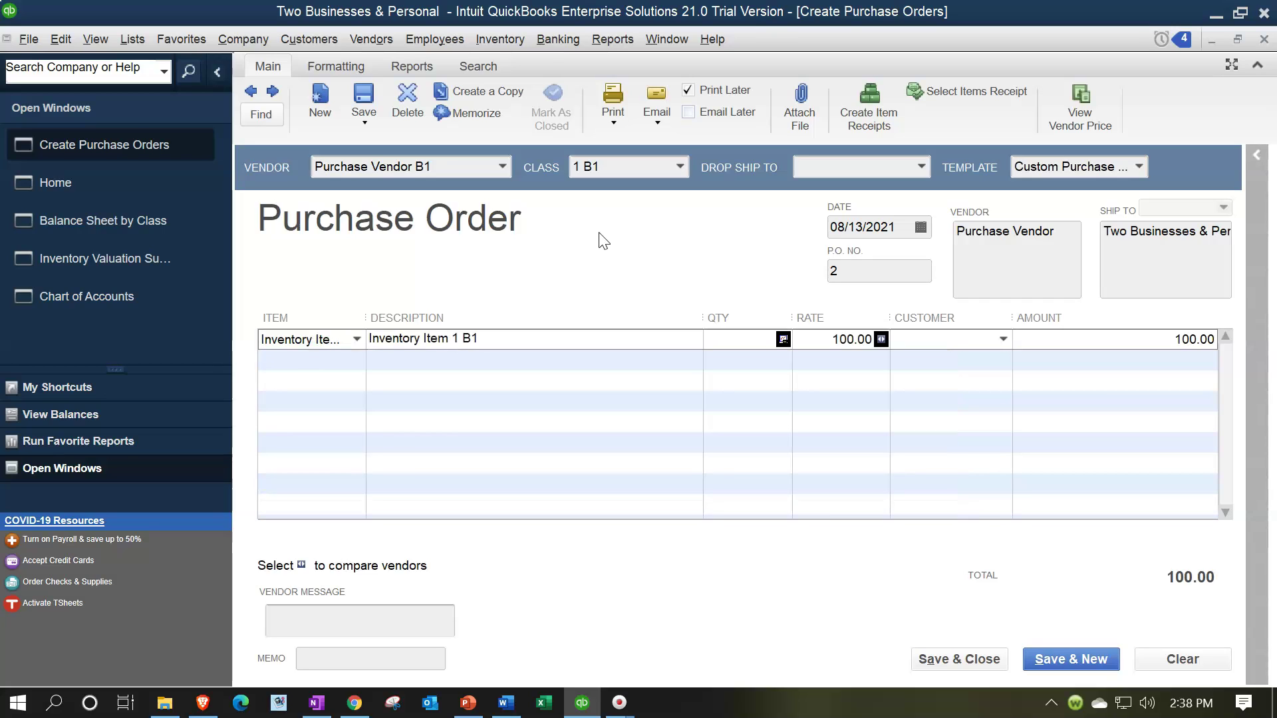
Set the ordered quantity to 75, and save and close the purchase order, accepting its future date.
click(737, 339)
text(75)
key(Tab)
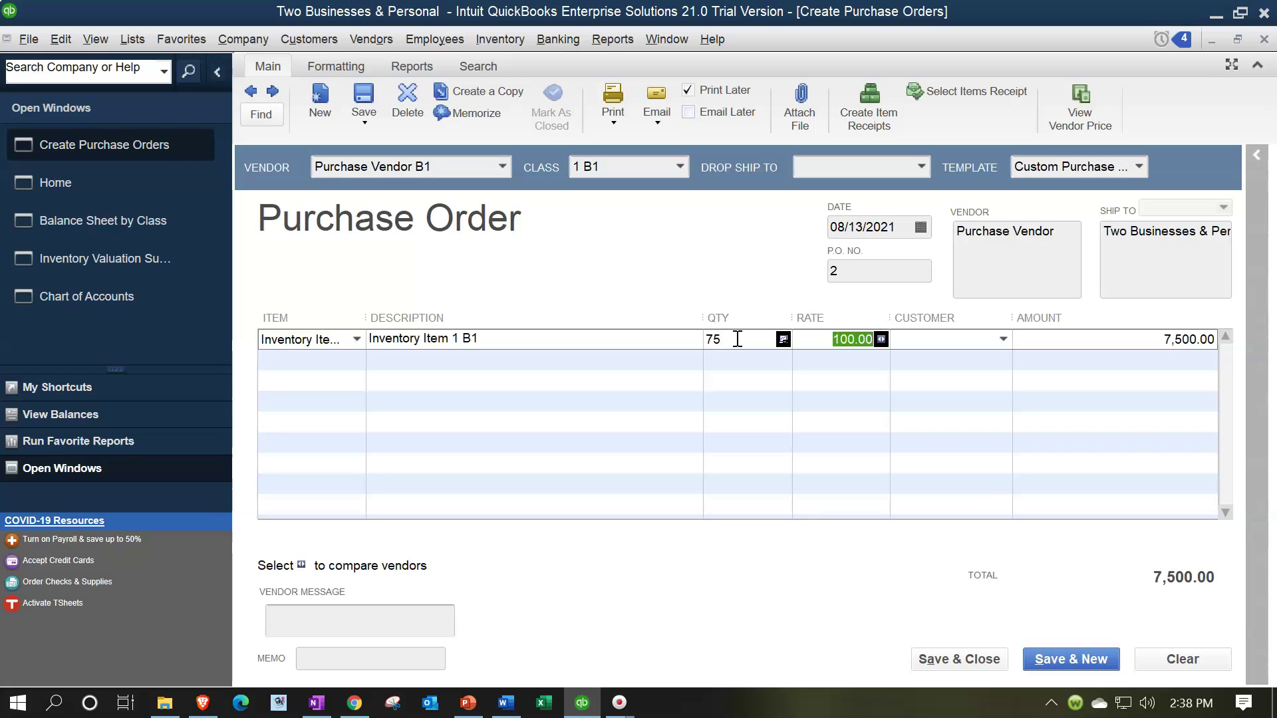
key(Tab)
key(Tab)
key(Tab)
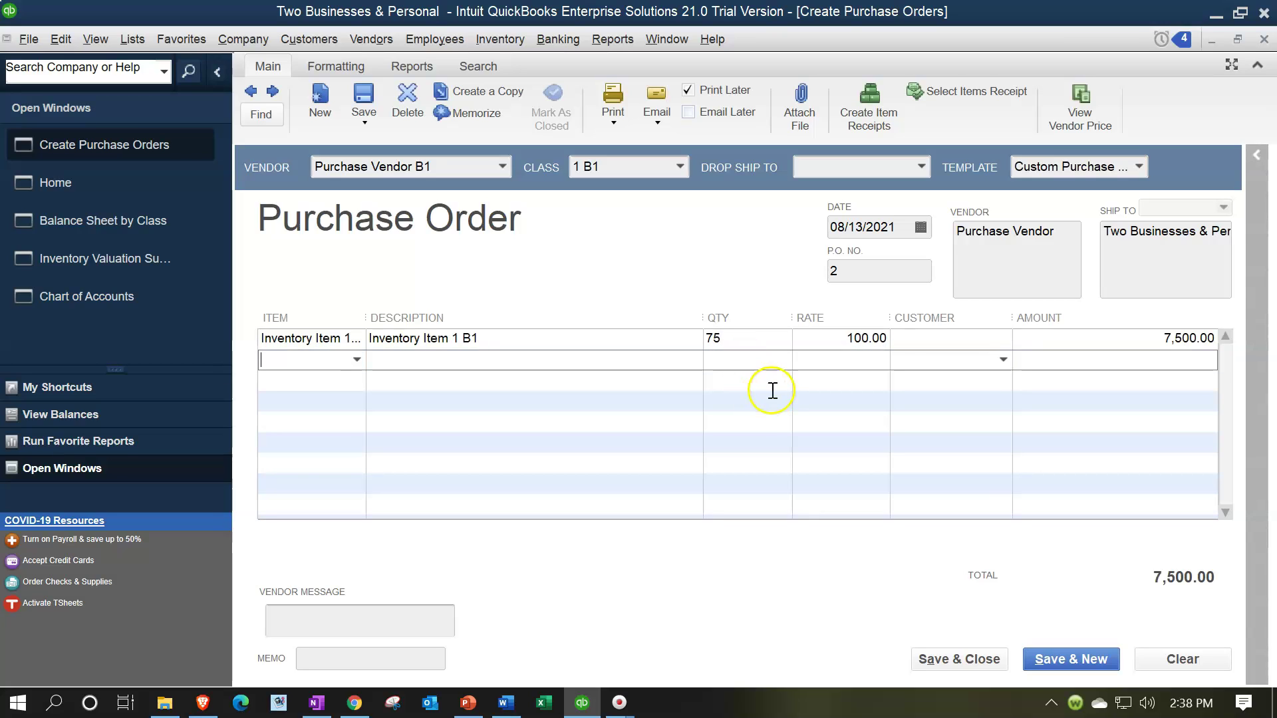
click(965, 665)
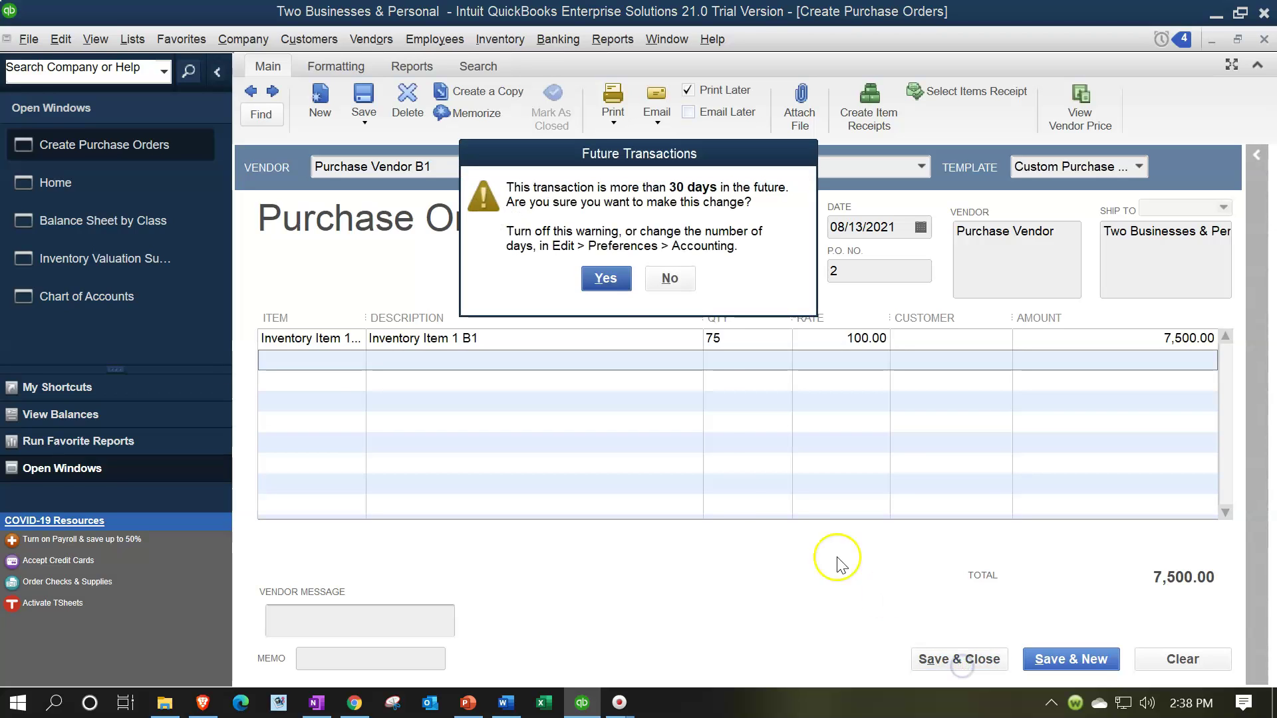
click(605, 278)
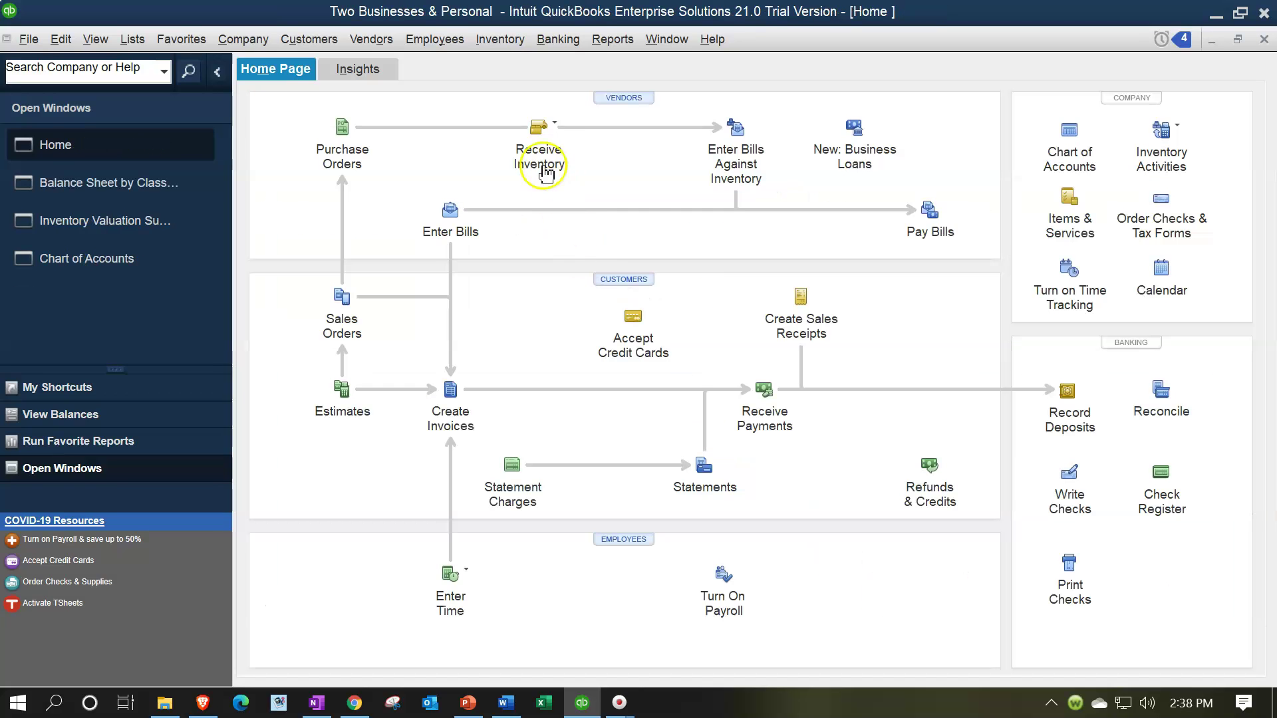
Start receiving inventory with a bill from Purchase Vendor B1, using the 20000 Accounts Payable B1 account.
click(556, 140)
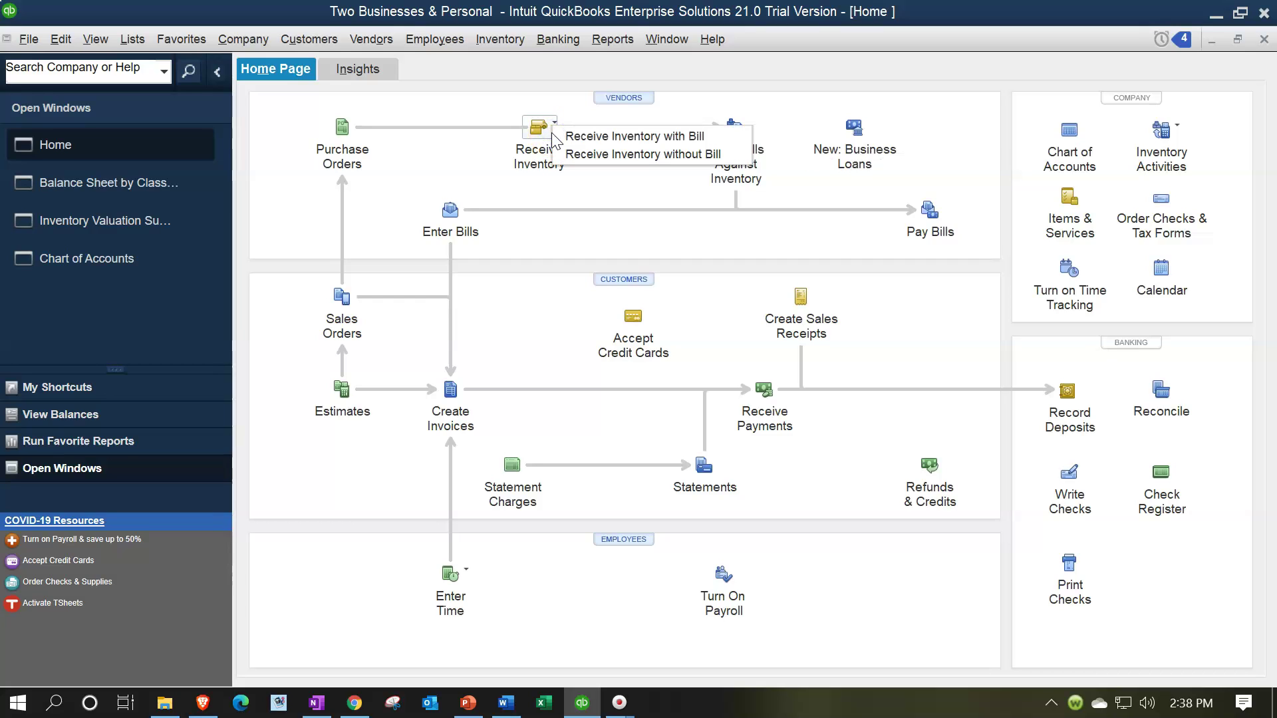
click(564, 137)
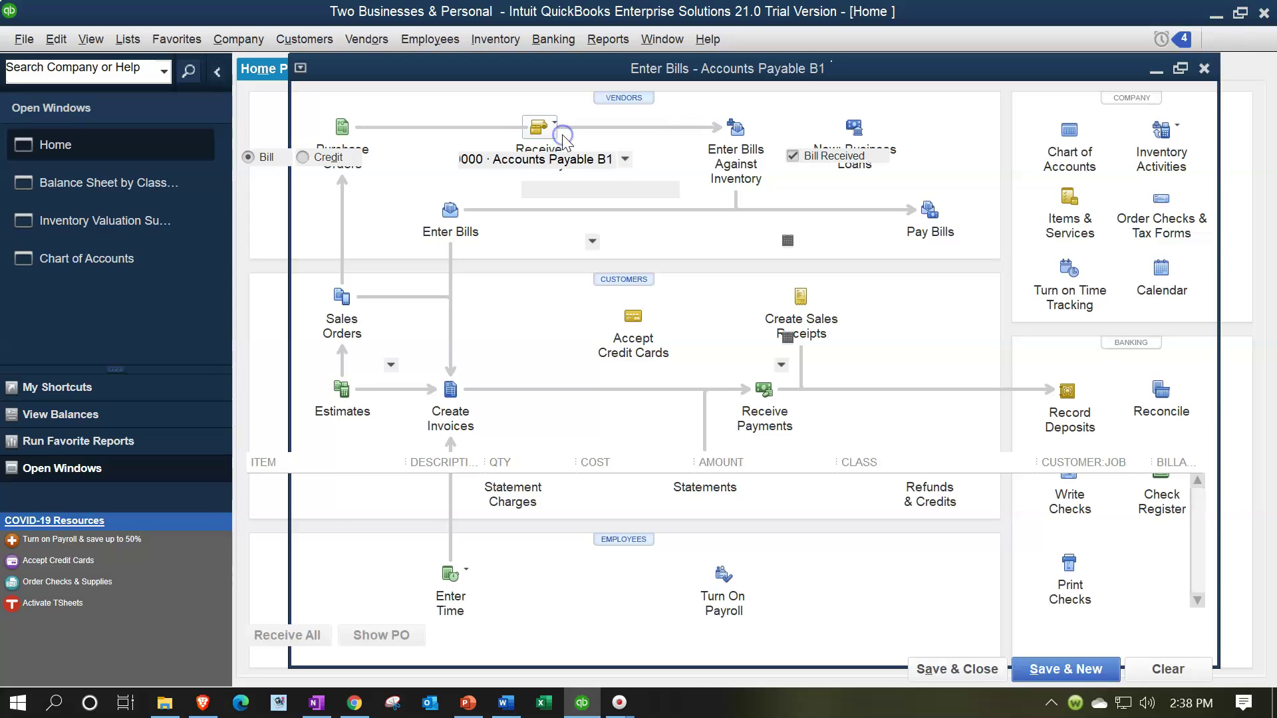
click(625, 167)
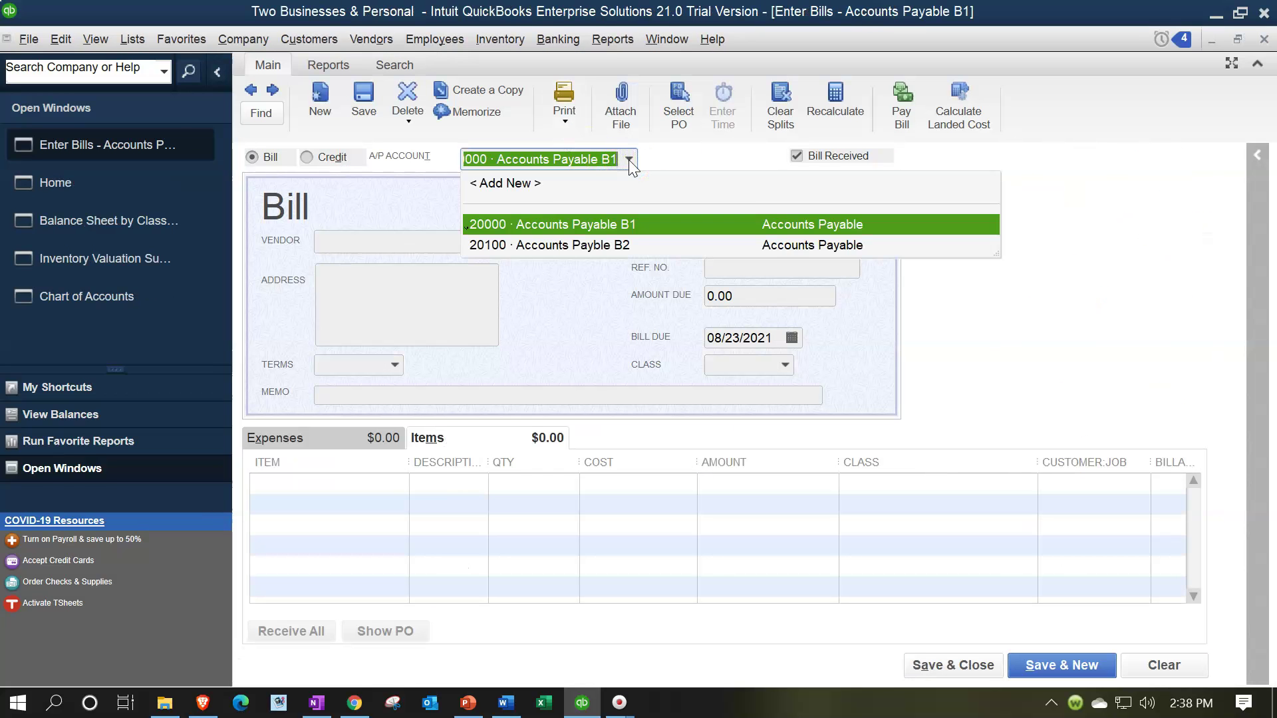
click(629, 160)
key(Tab)
text(P)
key(Tab)
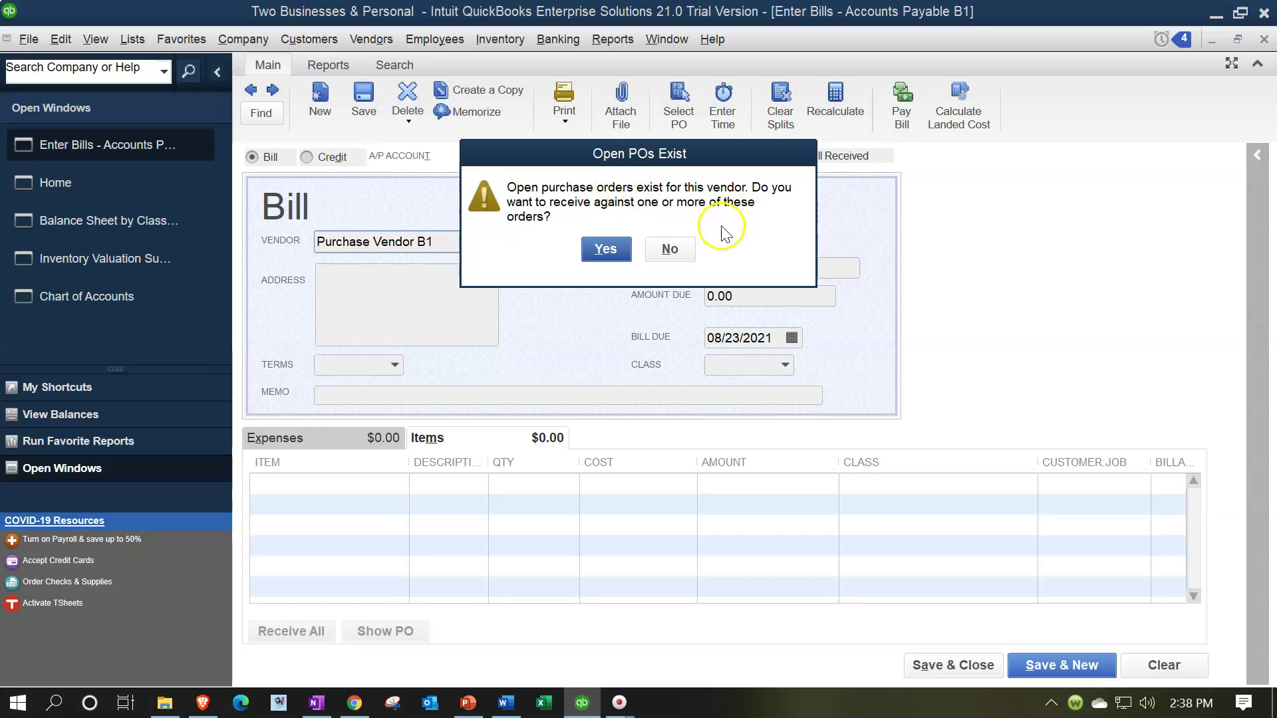
Receive the bill against the vendor's open purchase order dated 08/13/2021.
click(605, 250)
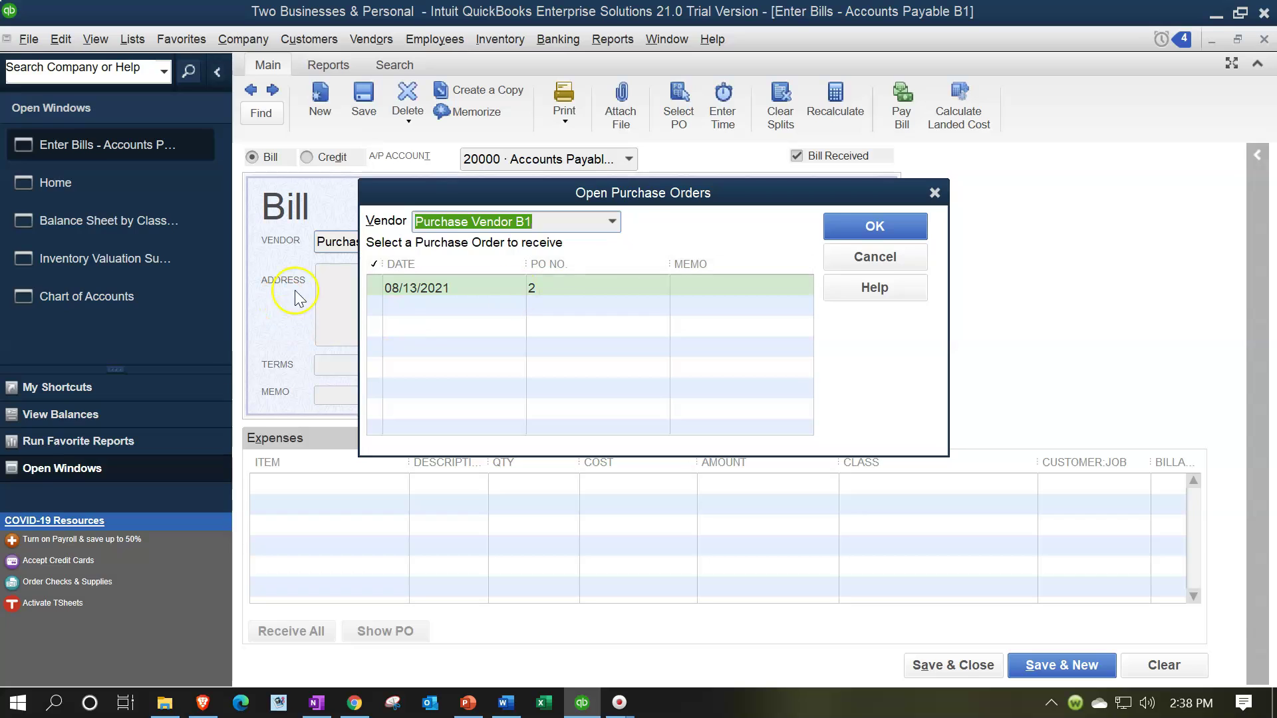
click(374, 287)
click(869, 226)
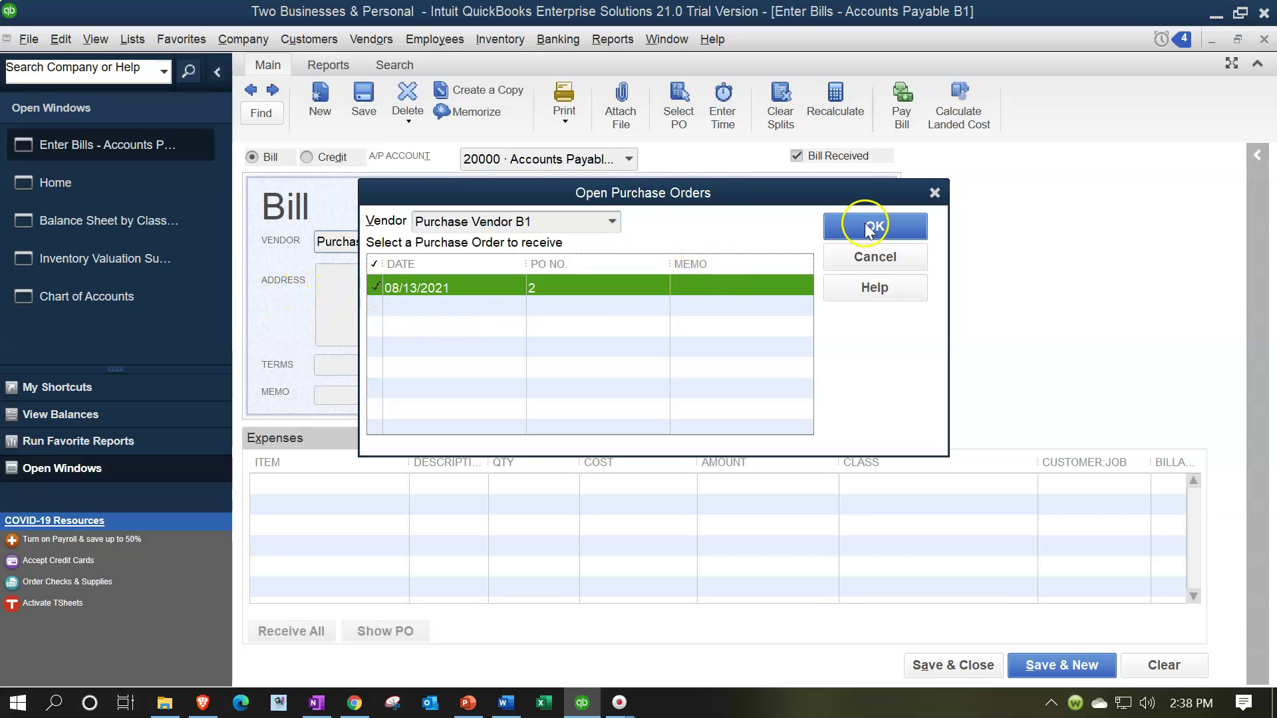
Keep the bill details carried over from the purchase order, and save and close the bill, accepting its future date.
key(Tab)
key(Tab)
key(Tab)
key(Tab)
key(Tab)
key(Tab)
key(Tab)
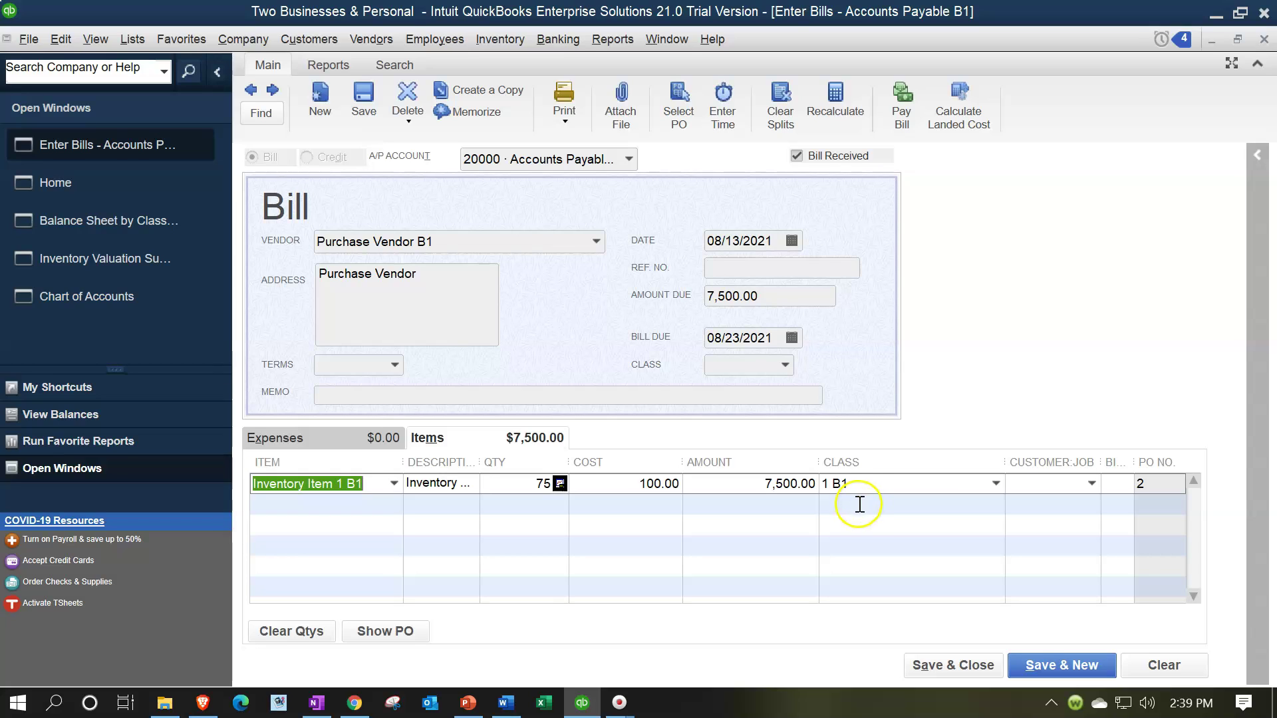
click(926, 663)
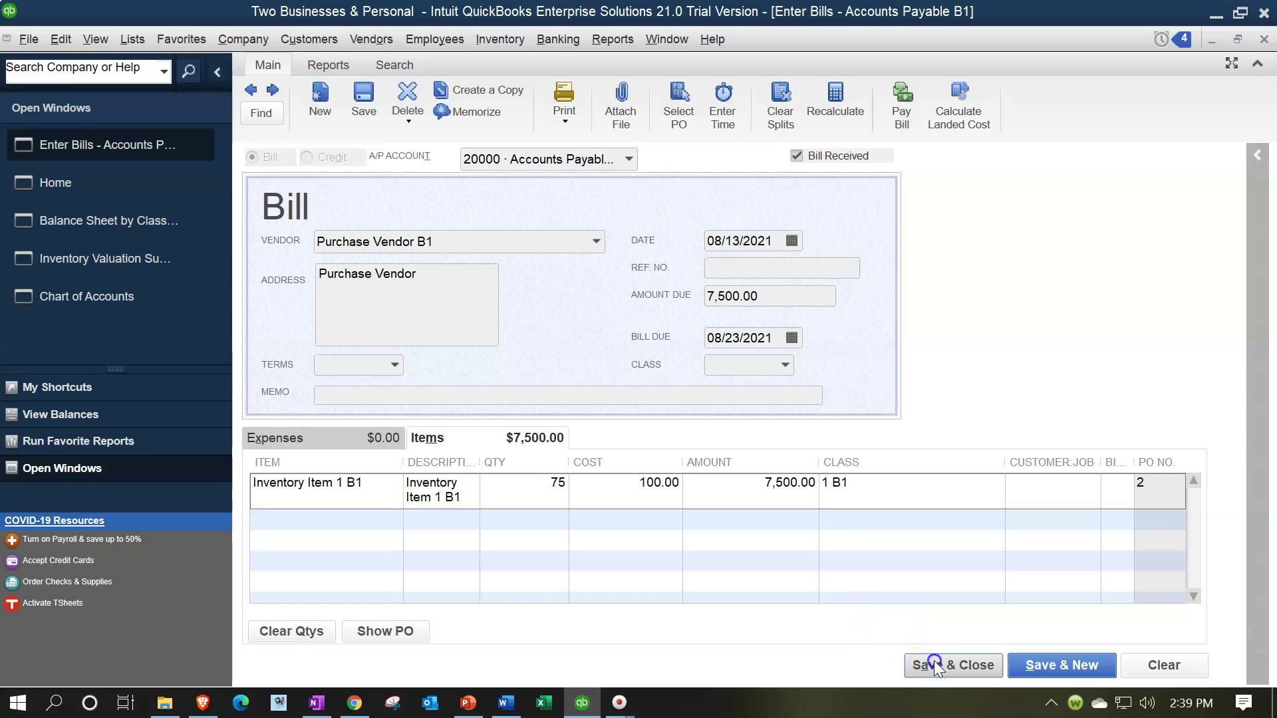
click(606, 291)
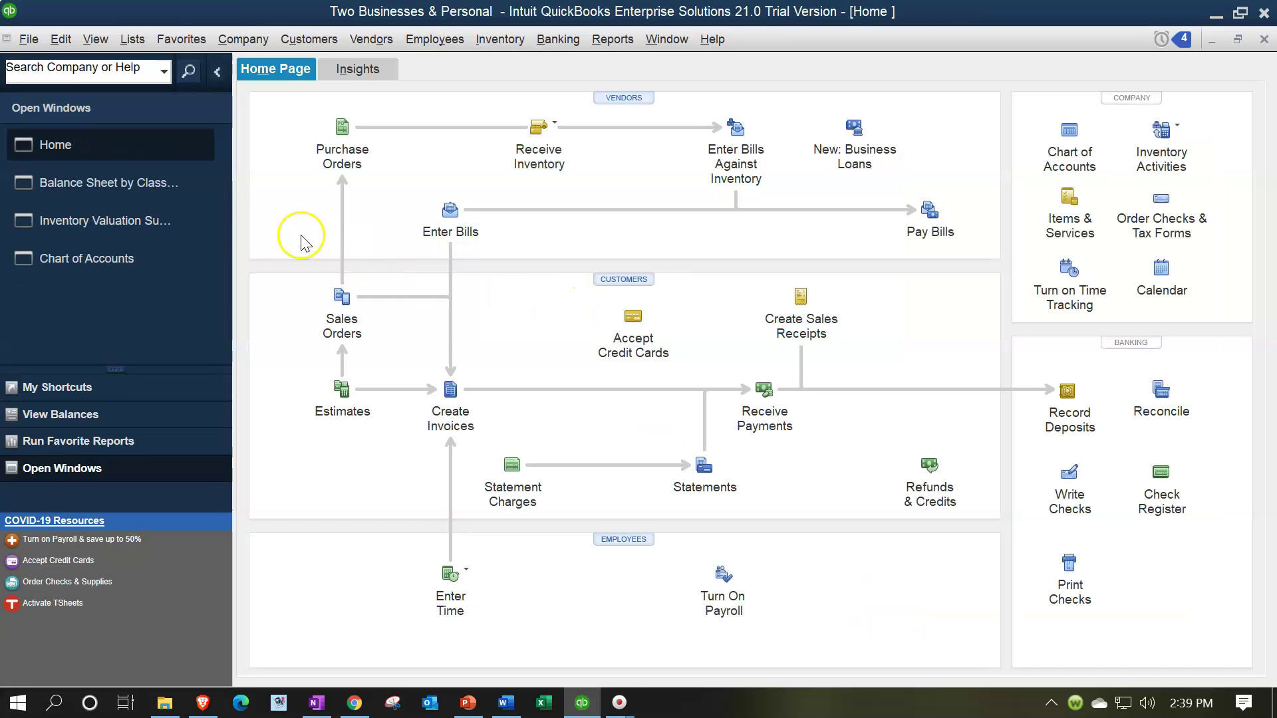
Compare class 1 B1's Inventory Asset and Accounts Payable B1 balances with the on-hand quantity and asset value in the Inventory Valuation Summary.
click(146, 197)
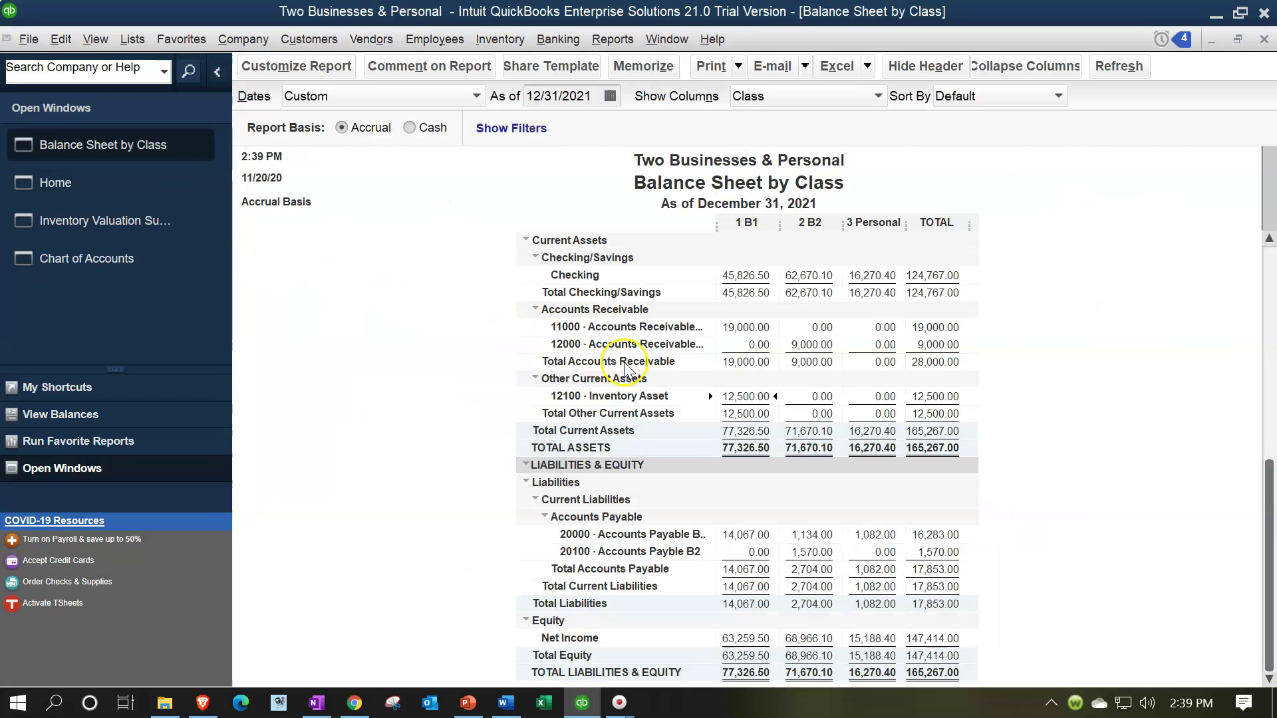
click(746, 536)
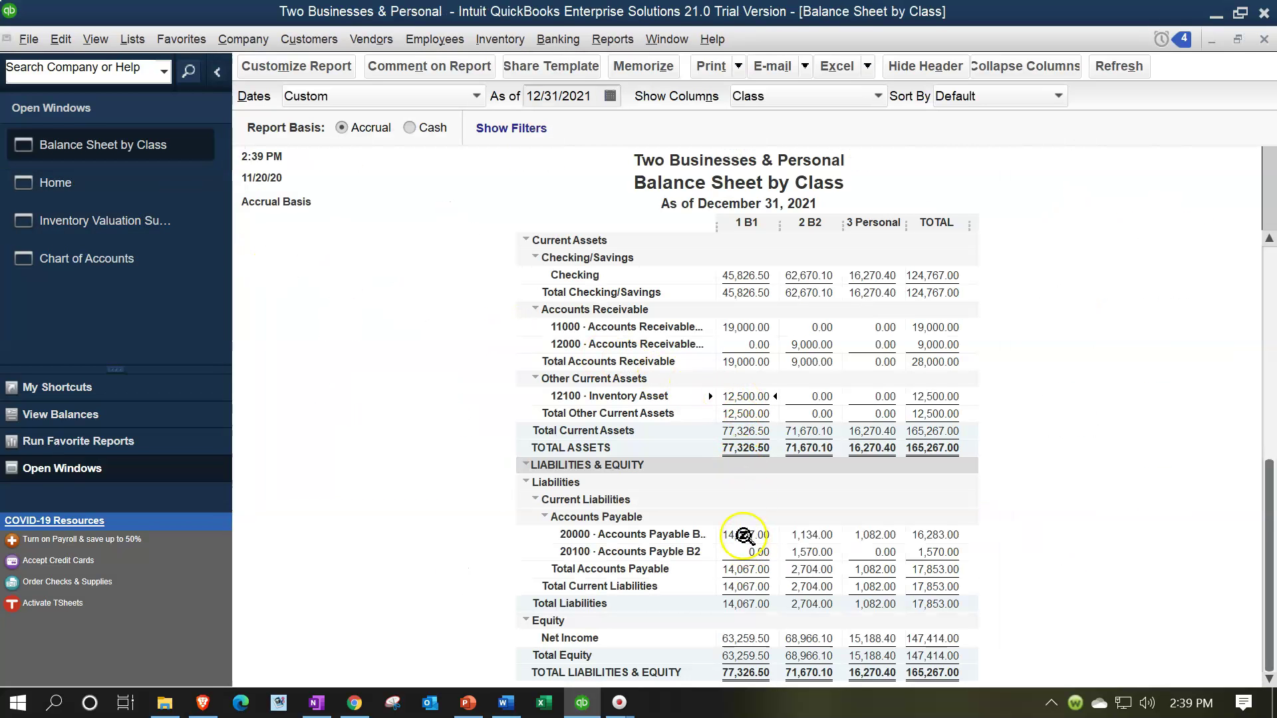
click(747, 394)
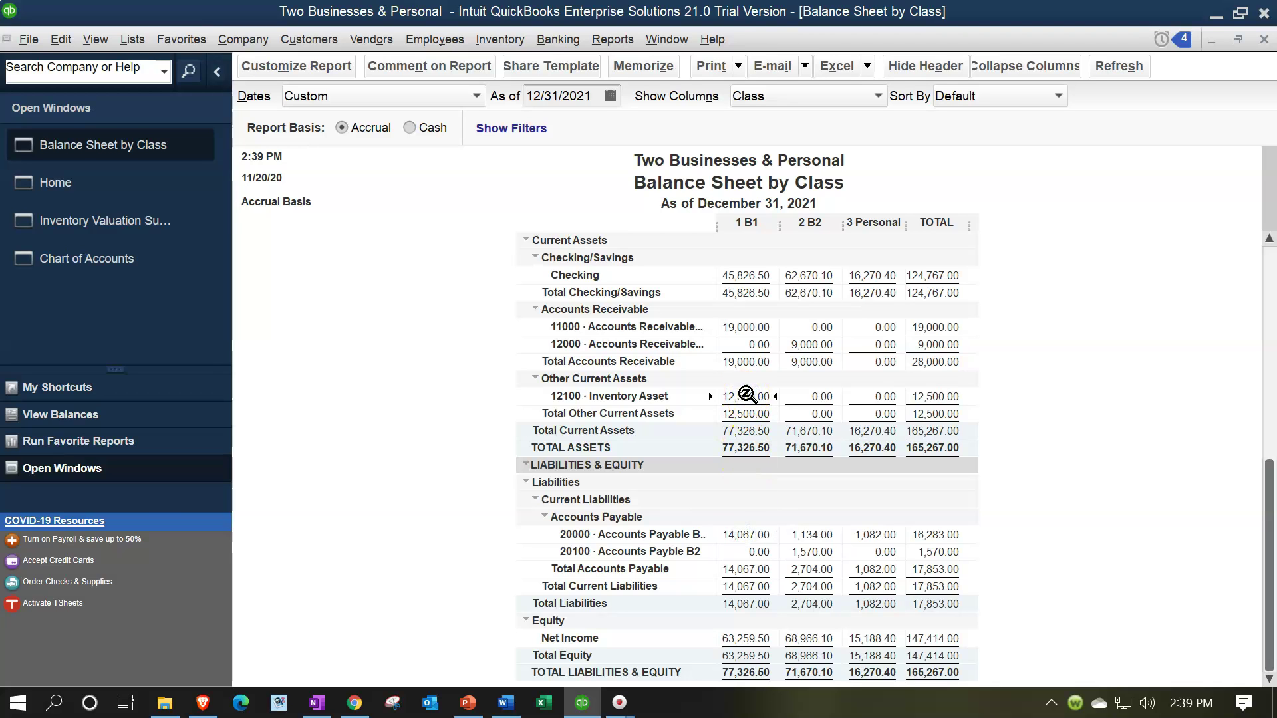
click(153, 220)
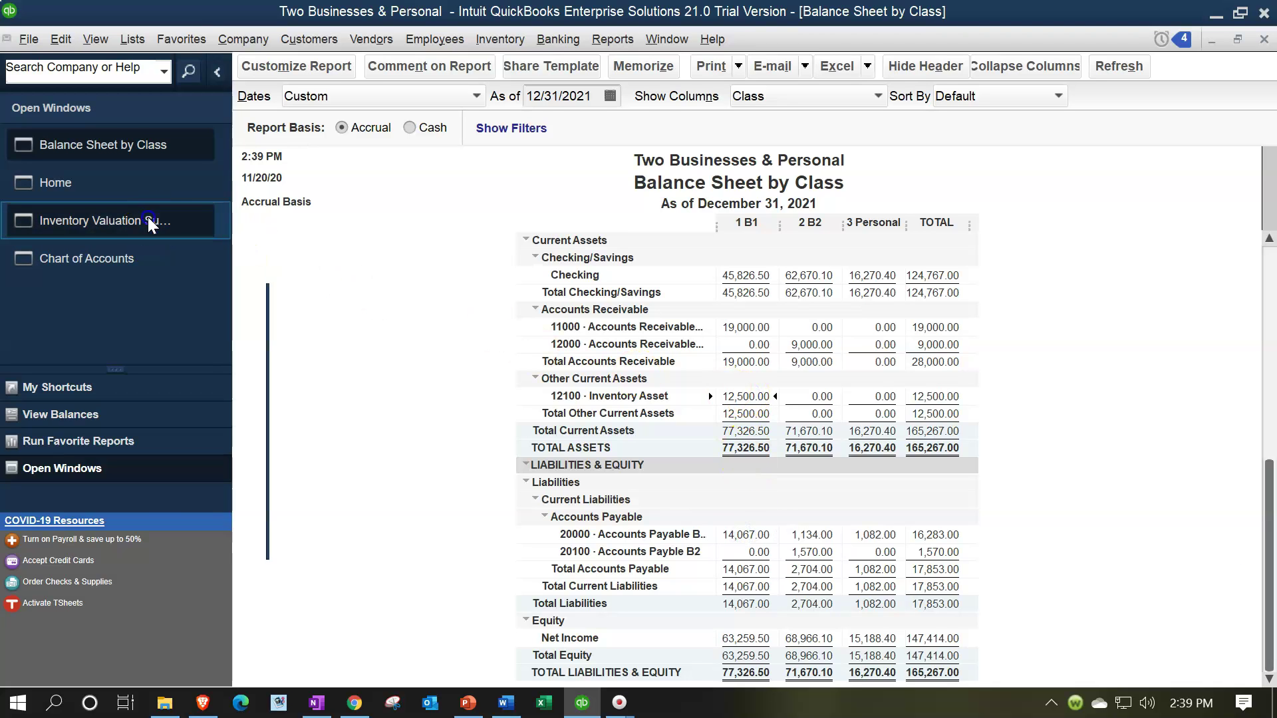
click(771, 259)
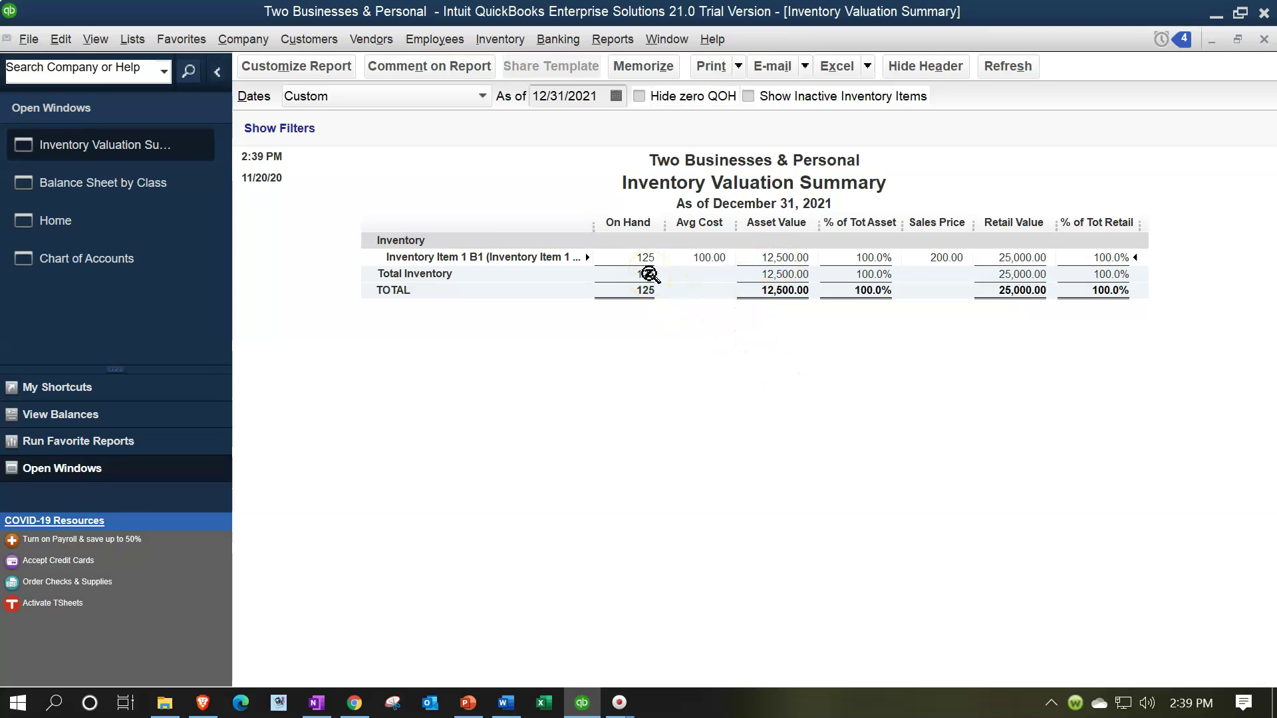
click(683, 294)
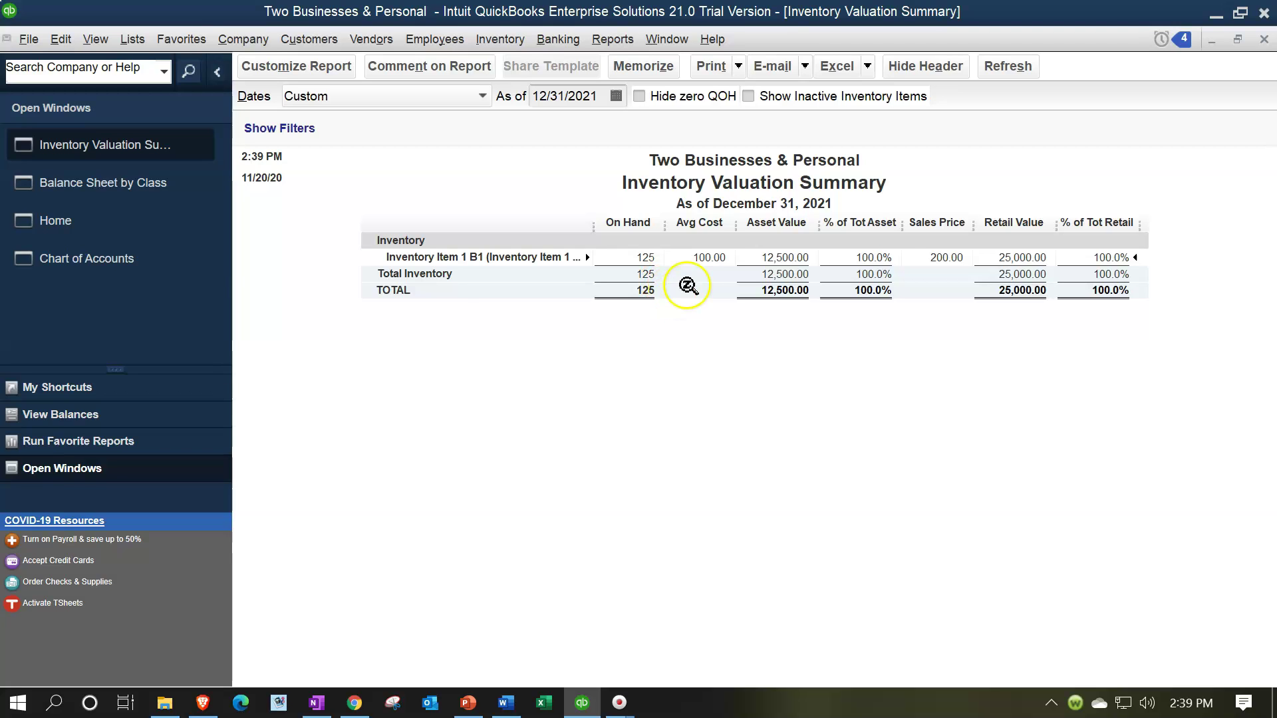
Start an invoice for a new customer, Customer 12 B1, and choose to set up the customer's detailed information.
click(88, 229)
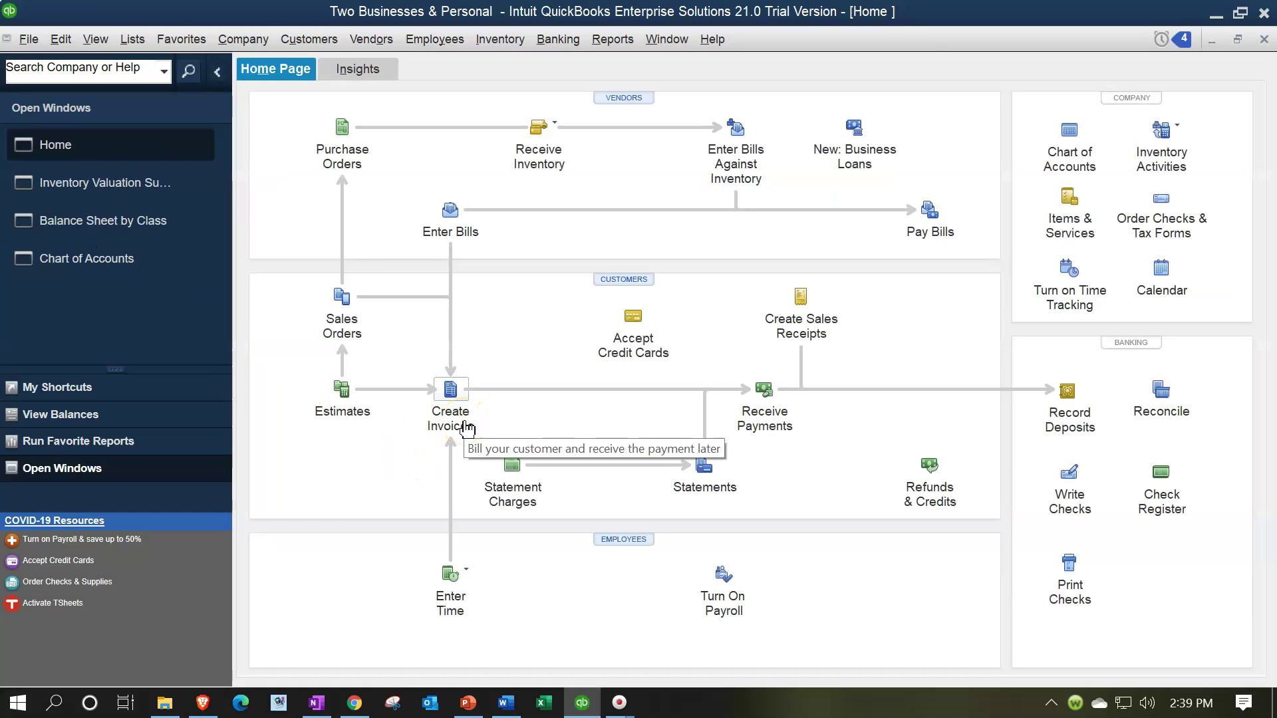
click(451, 392)
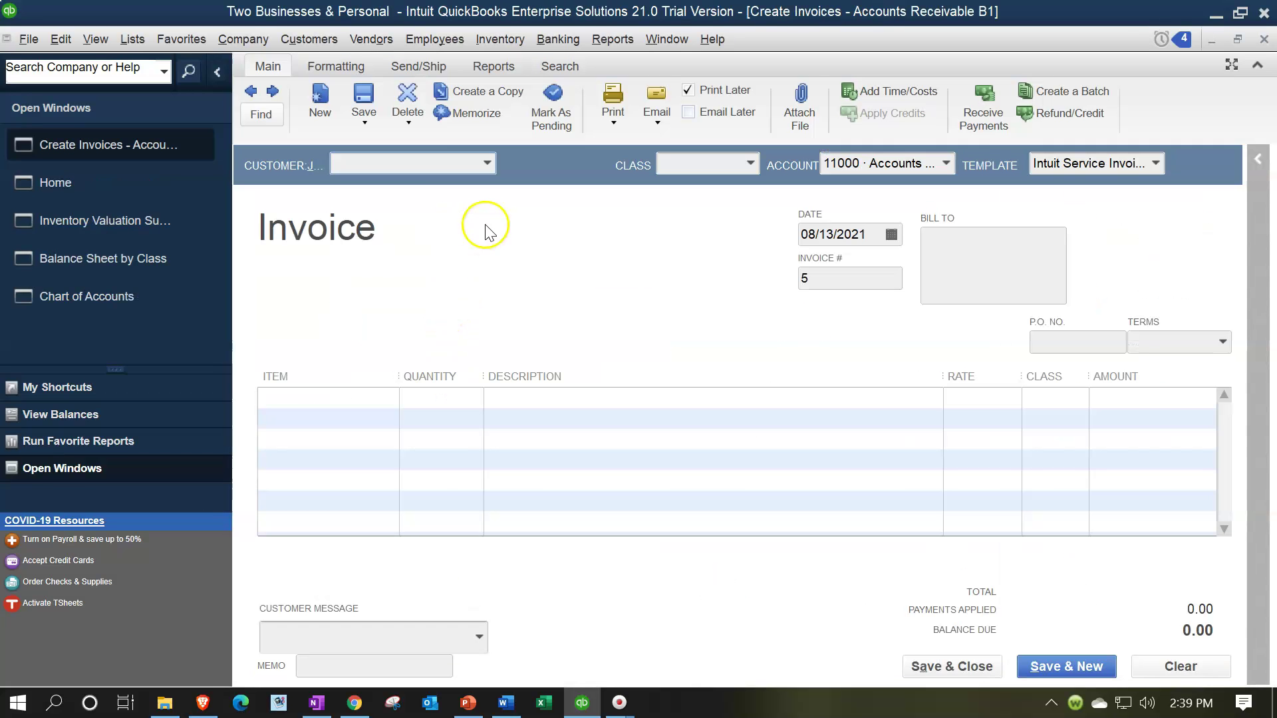
click(425, 165)
text(Customer )
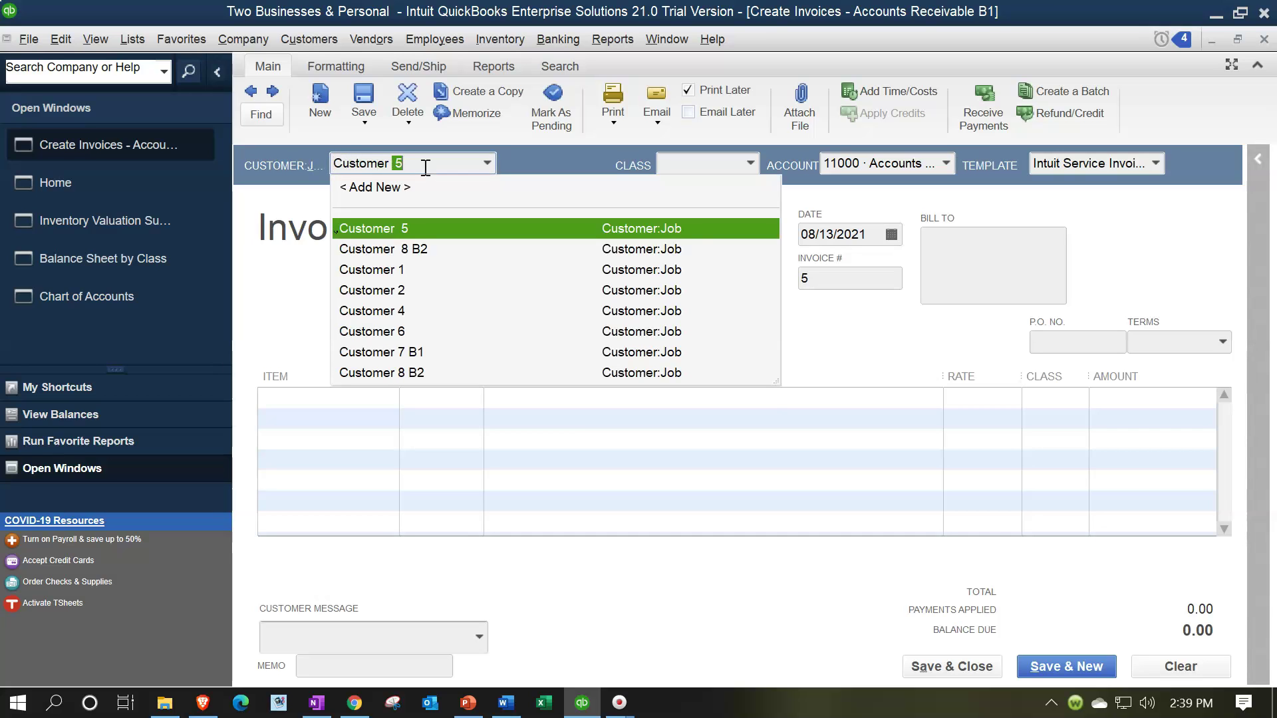
text(12 B1)
key(Tab)
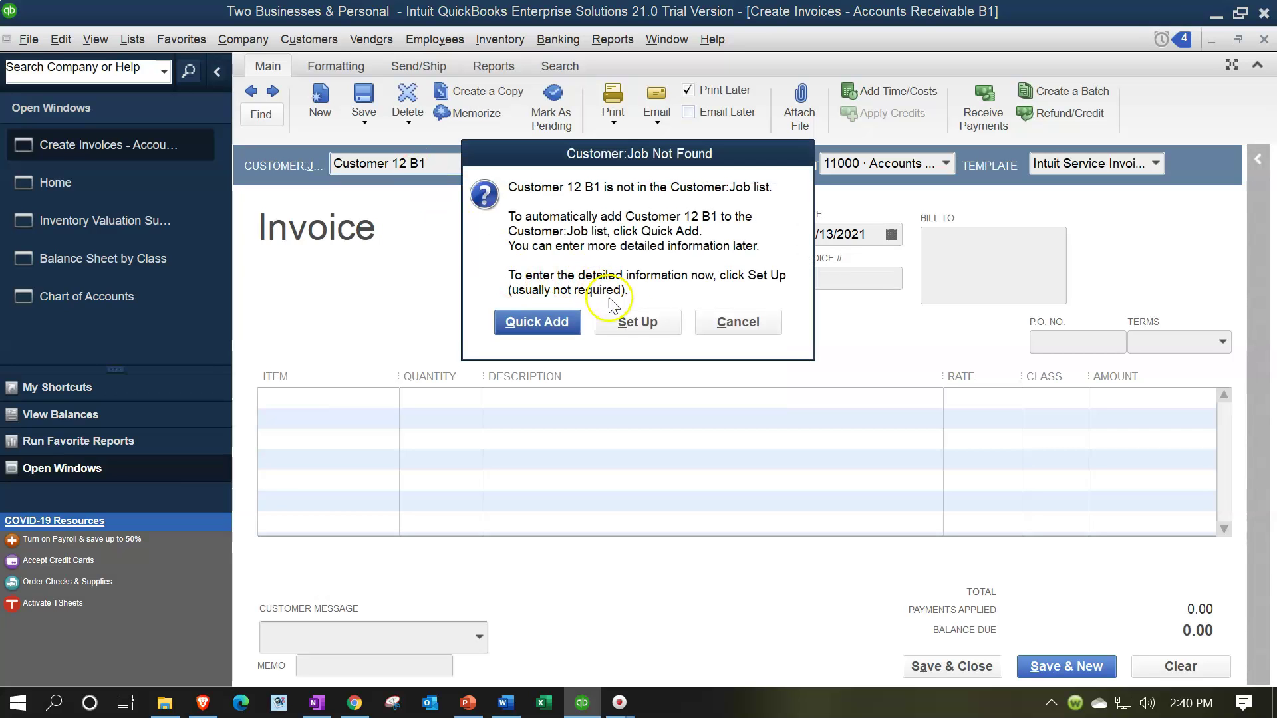
click(629, 319)
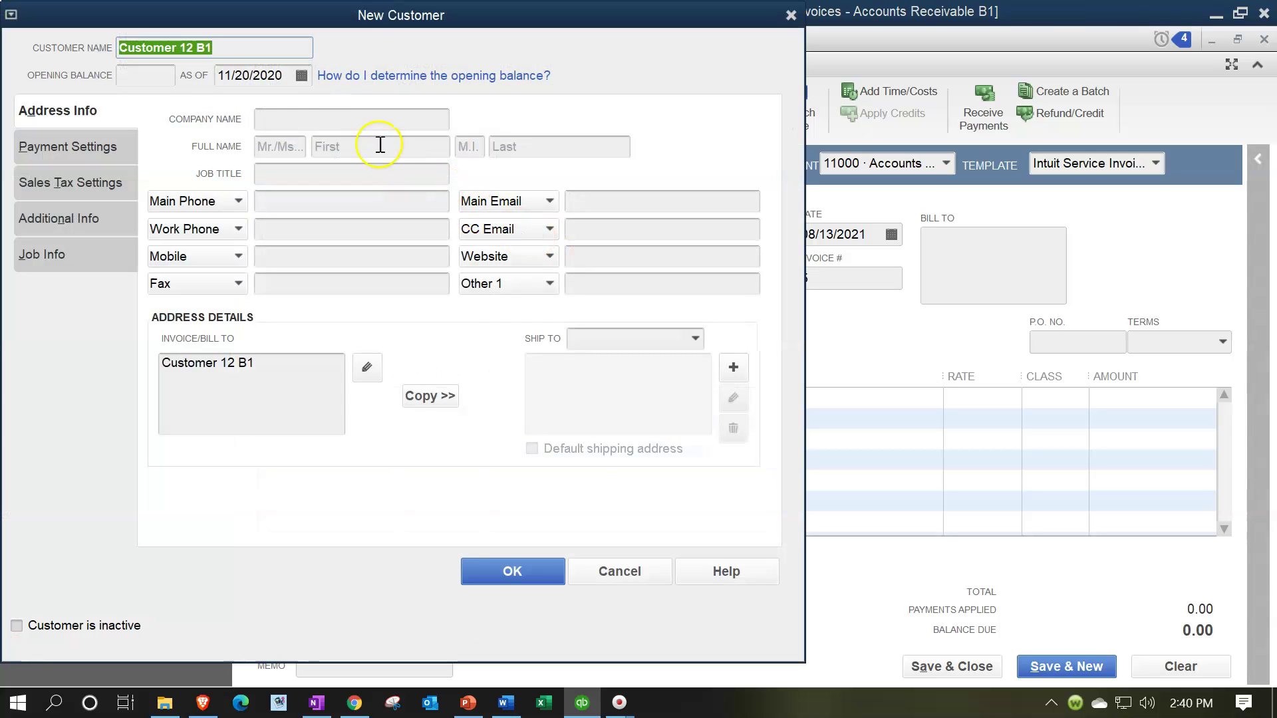
Shorten the new customer's billing name to Customer 12, set the Business custom field to B1, and save the customer.
click(269, 356)
key(BackSpace)
key(BackSpace)
key(BackSpace)
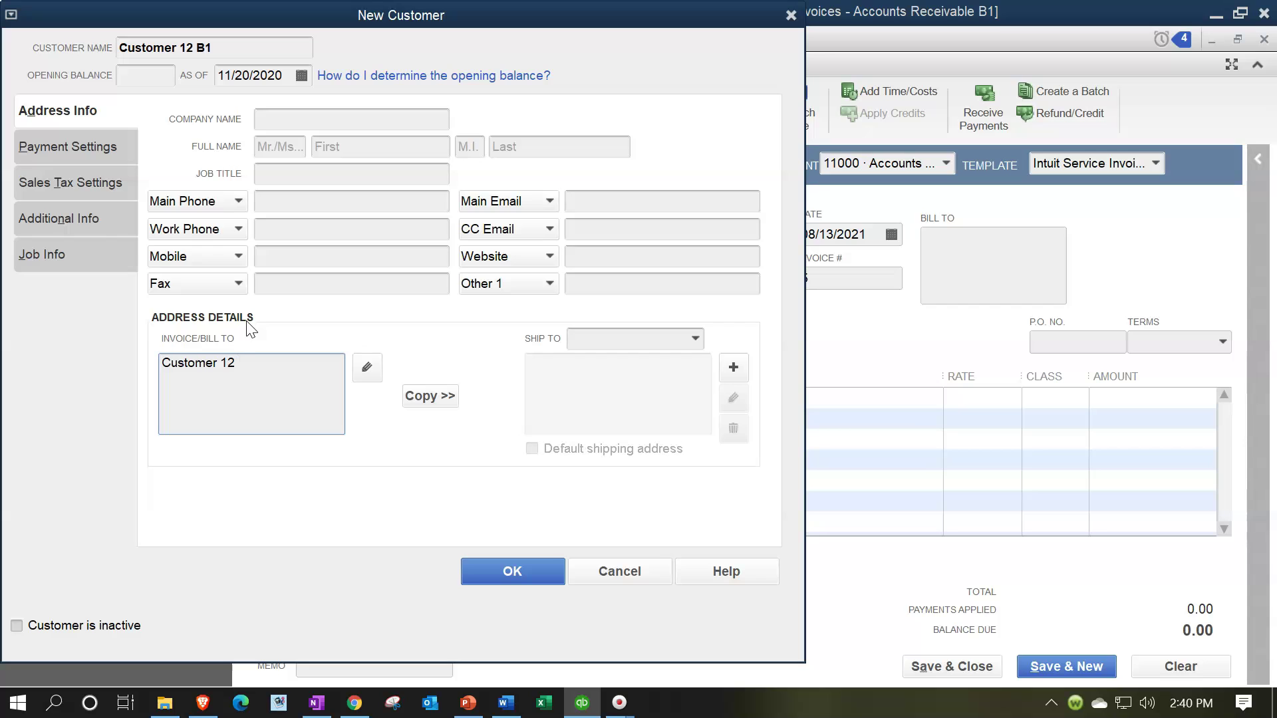
click(104, 266)
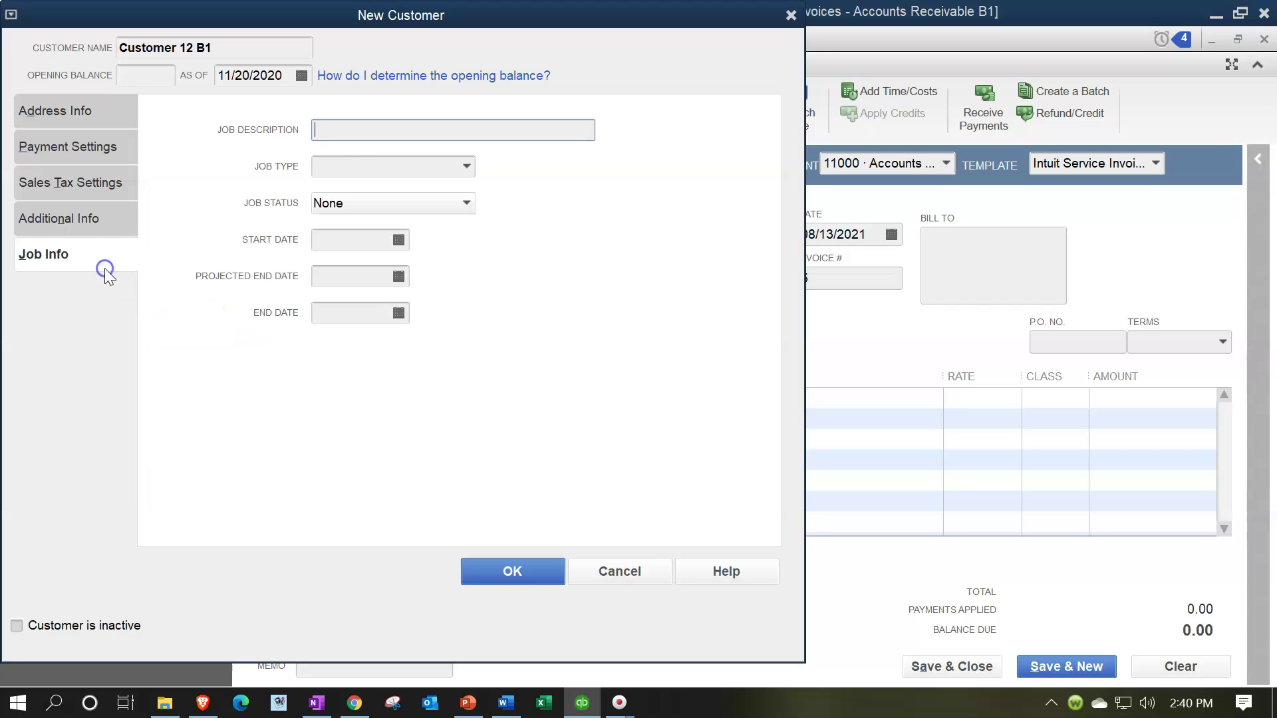
click(59, 217)
click(620, 143)
text(B1)
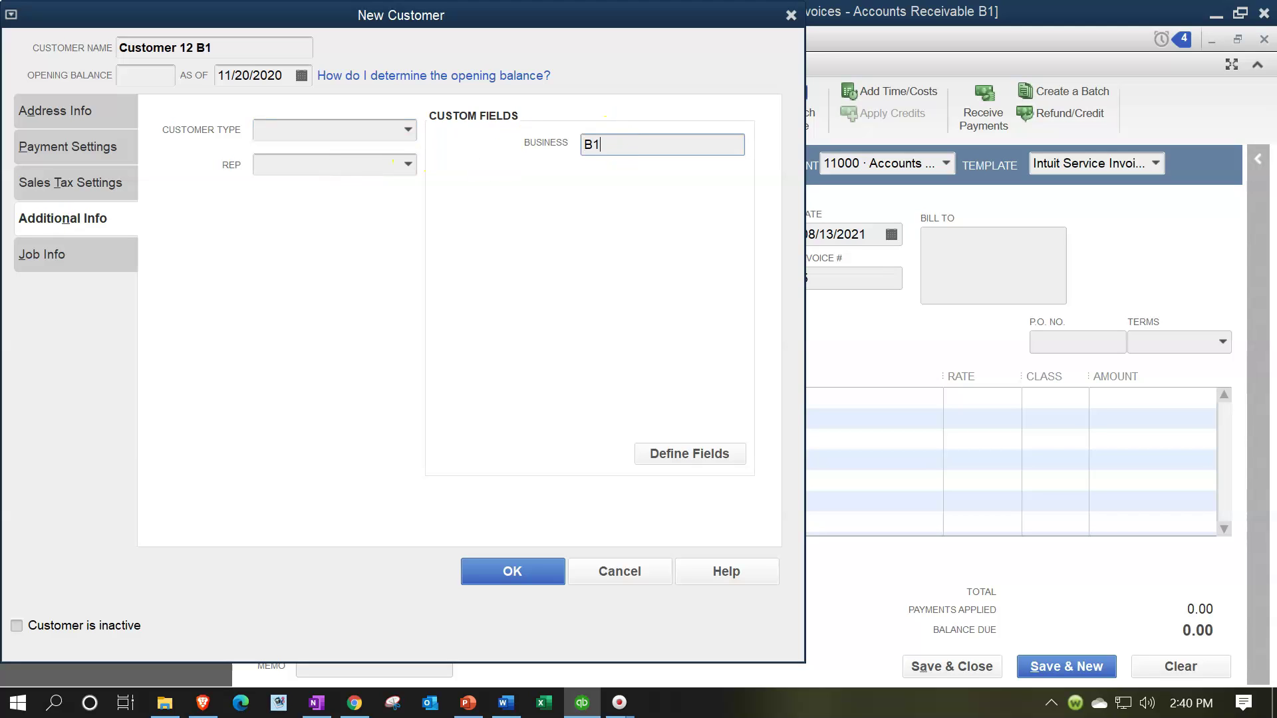
key(Tab)
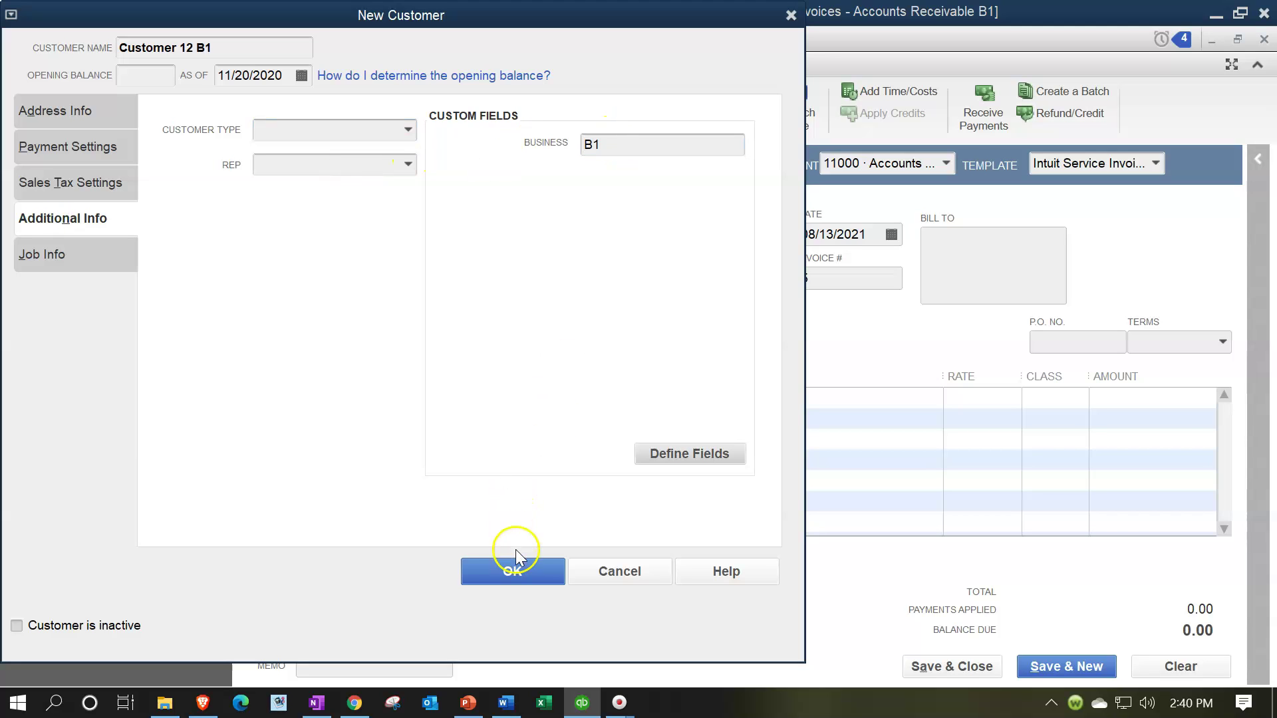
click(524, 575)
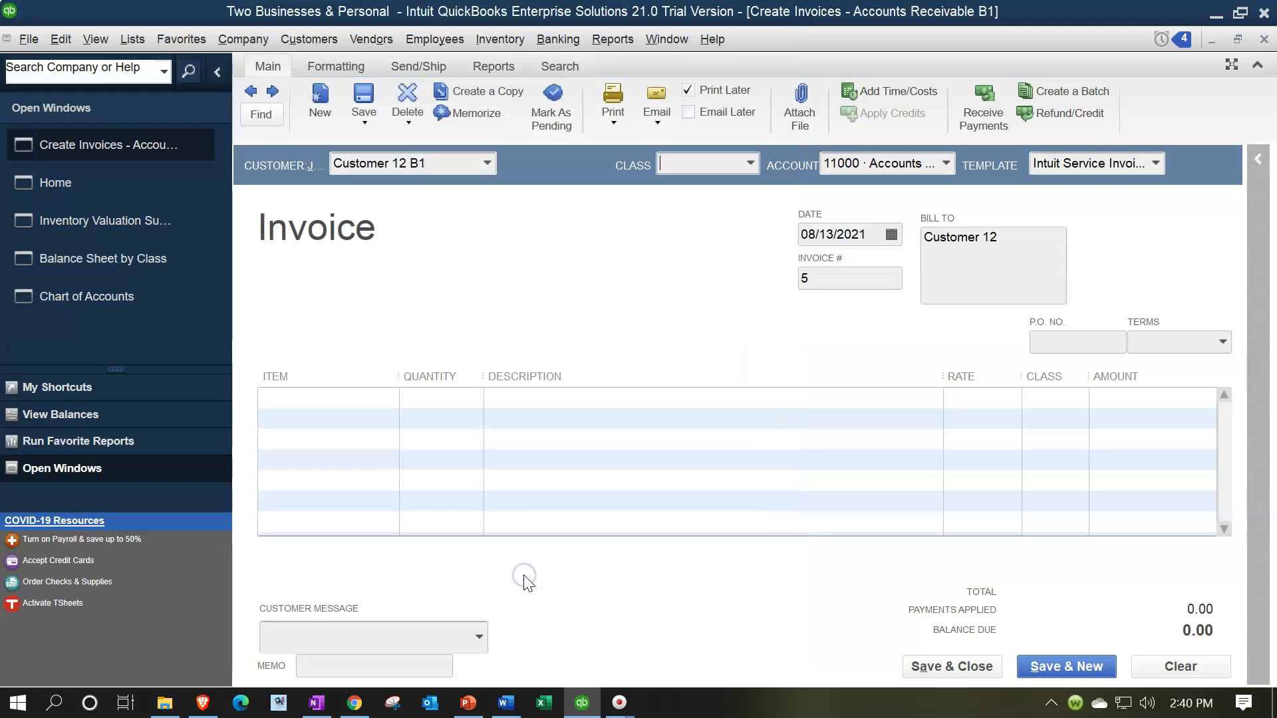
Add Inventory Item 1 B1 to the invoice with a quantity of 12, keeping its default description and rate.
key(Tab)
key(Tab)
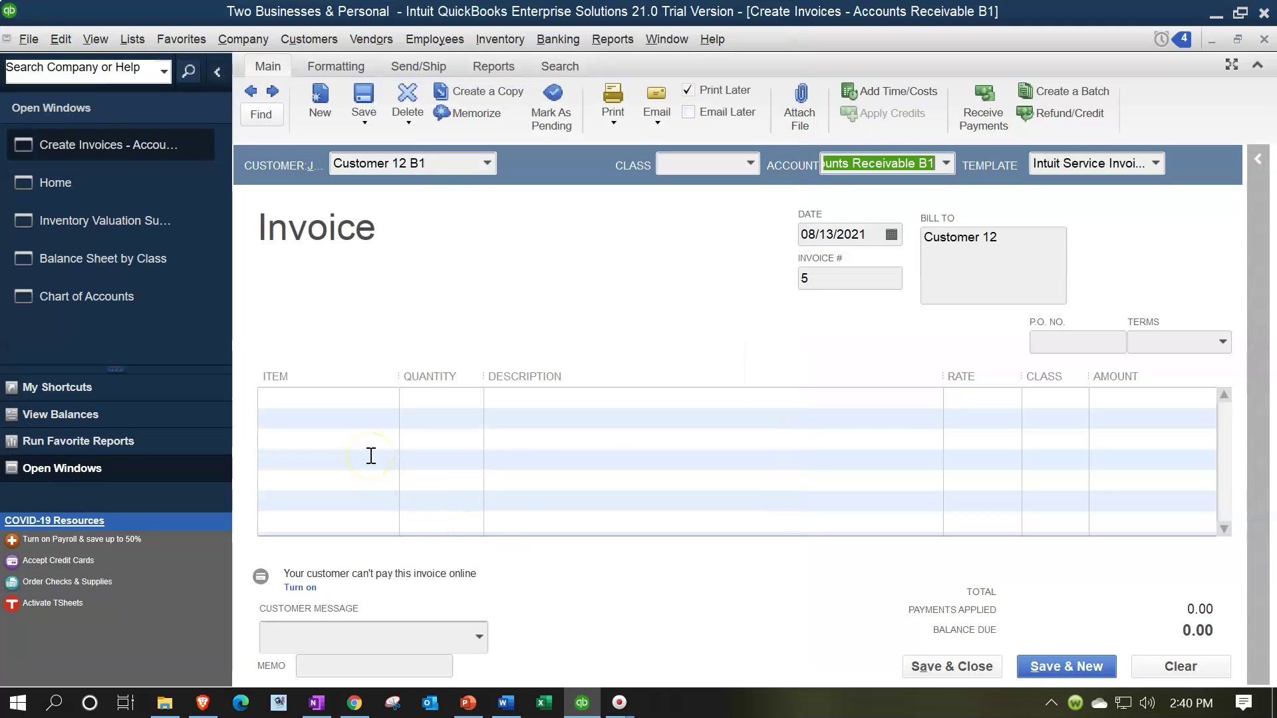
key(Tab)
key(Tab)
key(Tab)
key(Tab)
key(Tab)
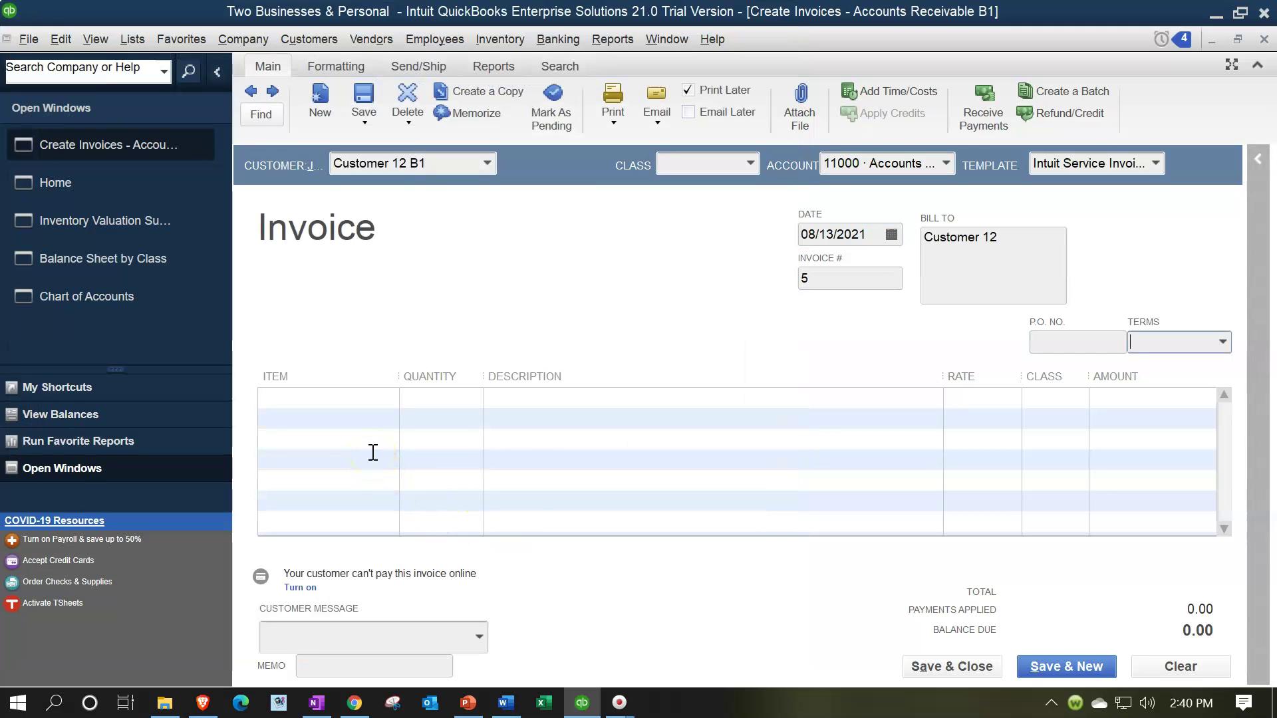
text(I)
key(BackSpace)
key(BackSpace)
text(Inventory Item 1 B1)
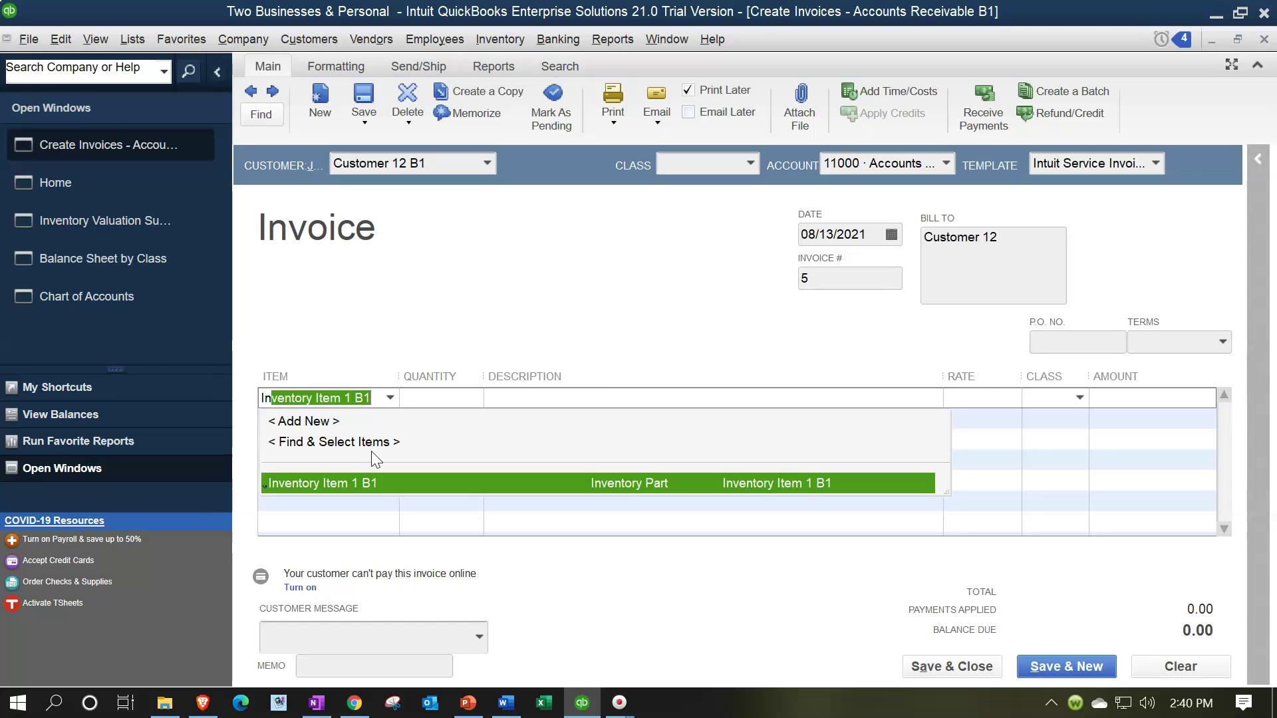
key(Tab)
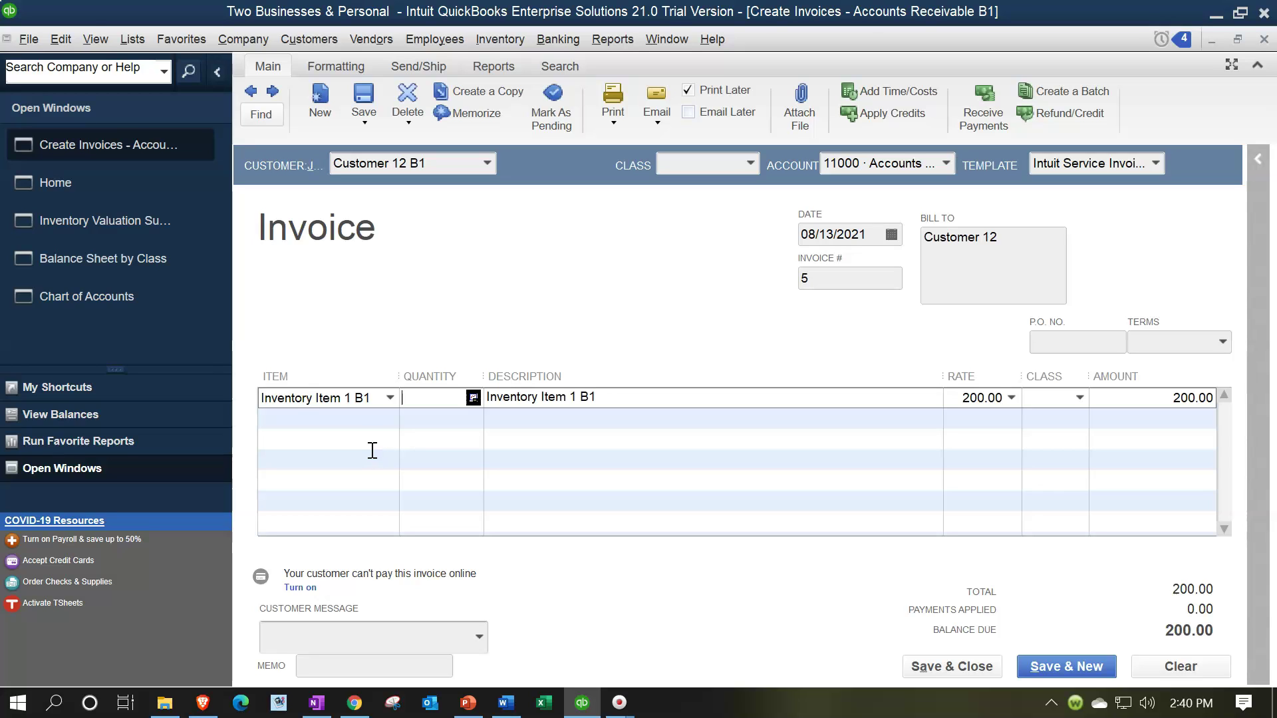
text(12)
key(Tab)
key(Tab)
key(Tab)
Assign class 1 B1 to both the item line and the invoice as a whole.
click(1079, 398)
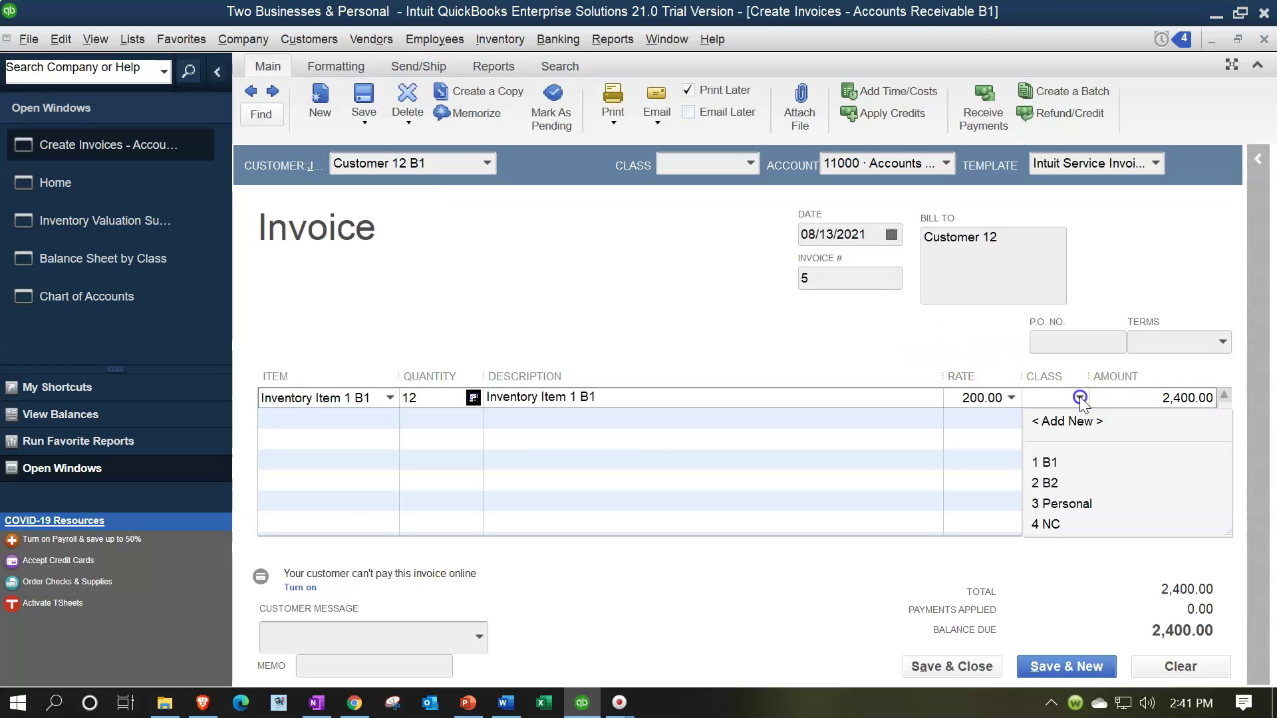
click(1056, 461)
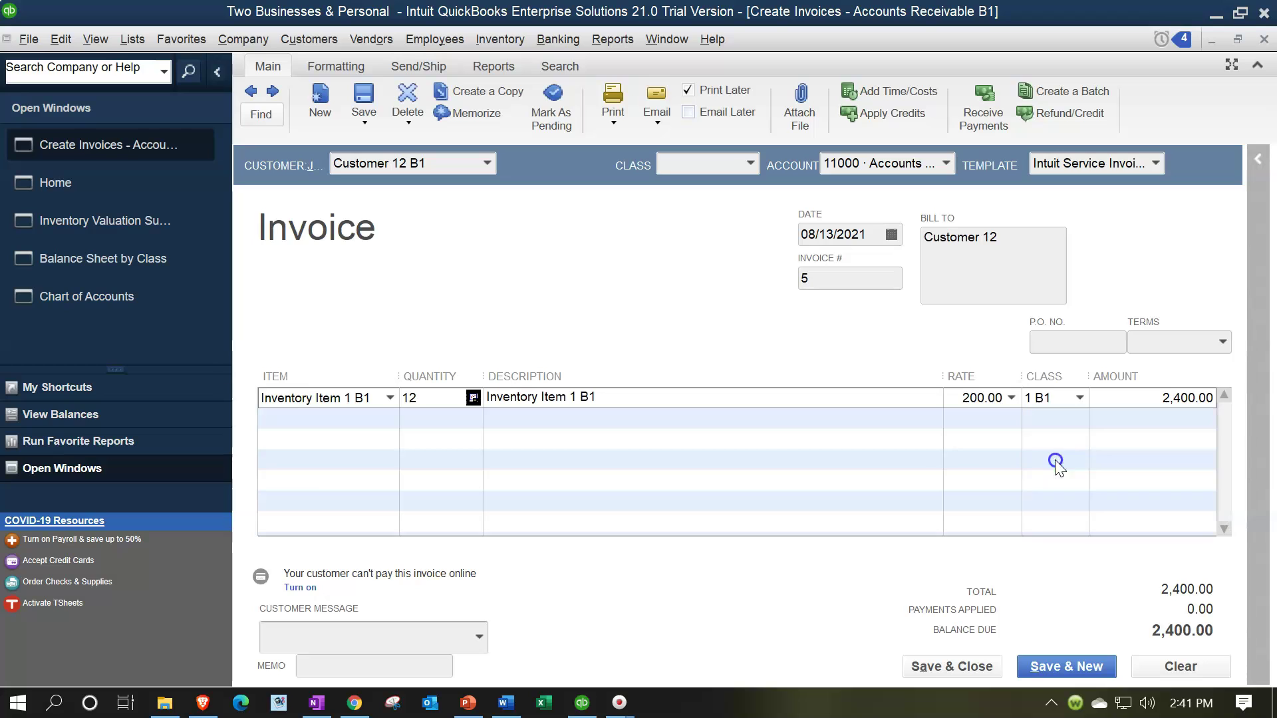
click(752, 170)
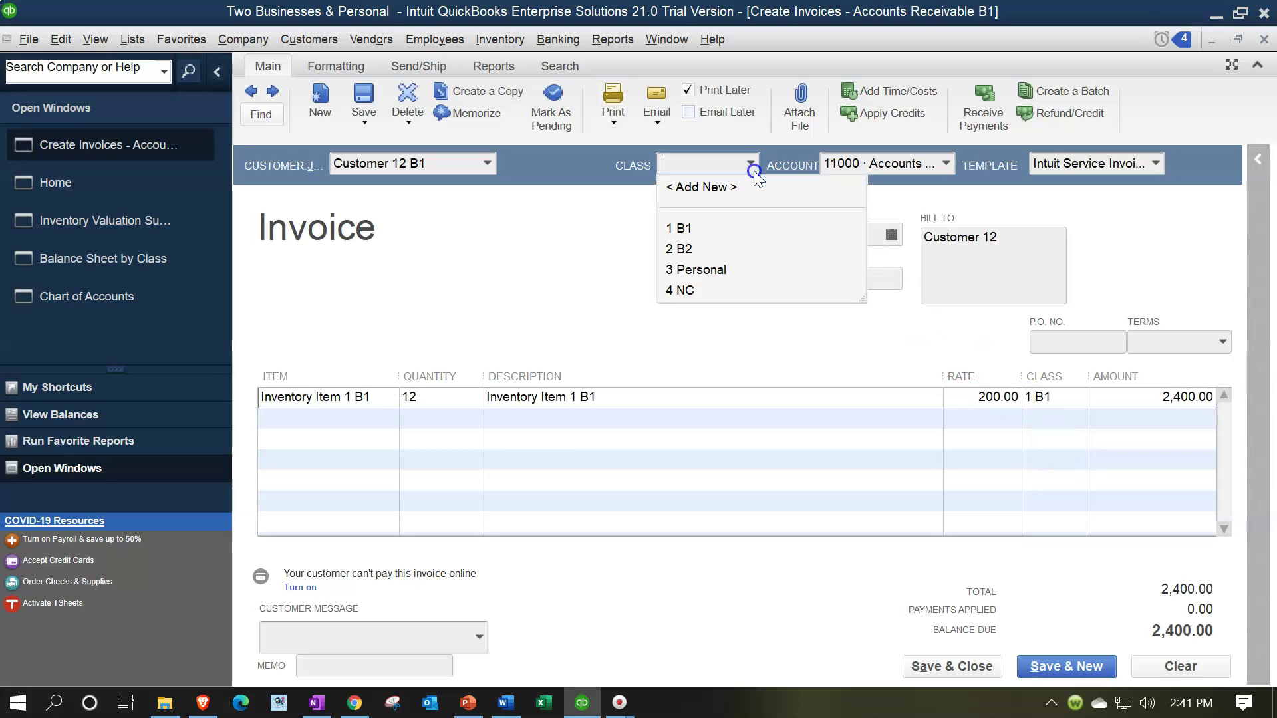
click(695, 227)
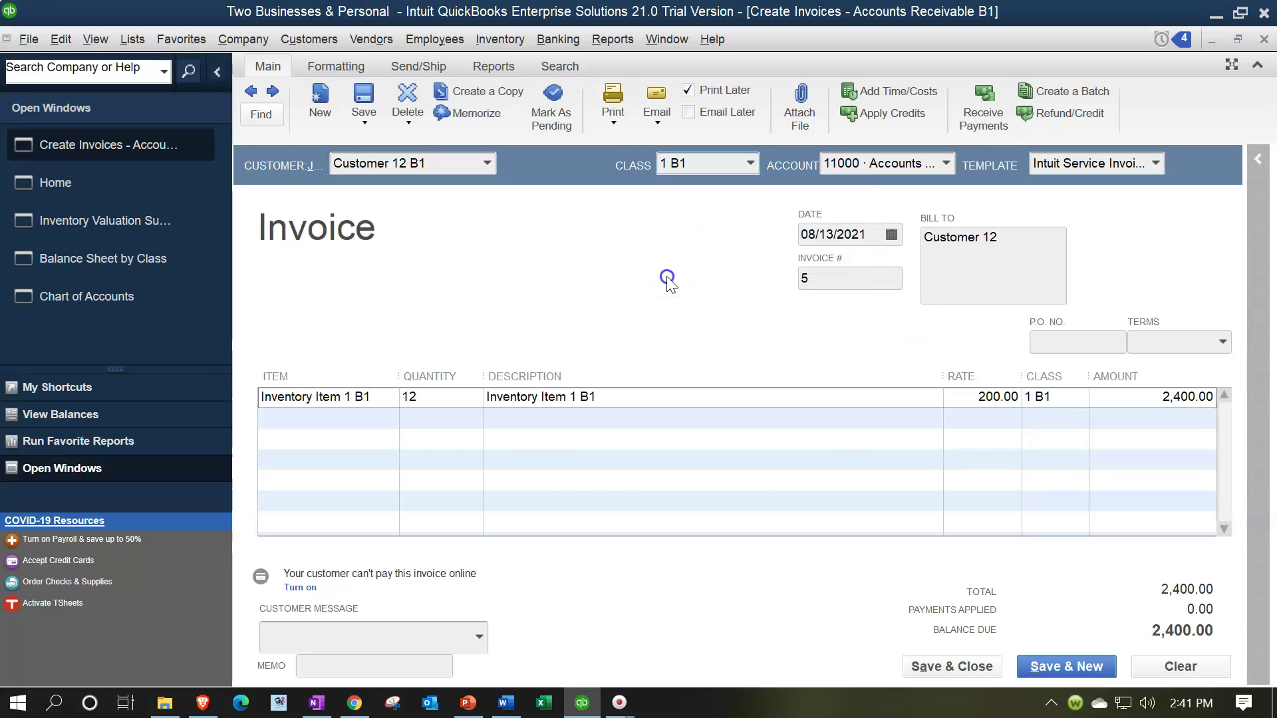
click(688, 198)
click(703, 188)
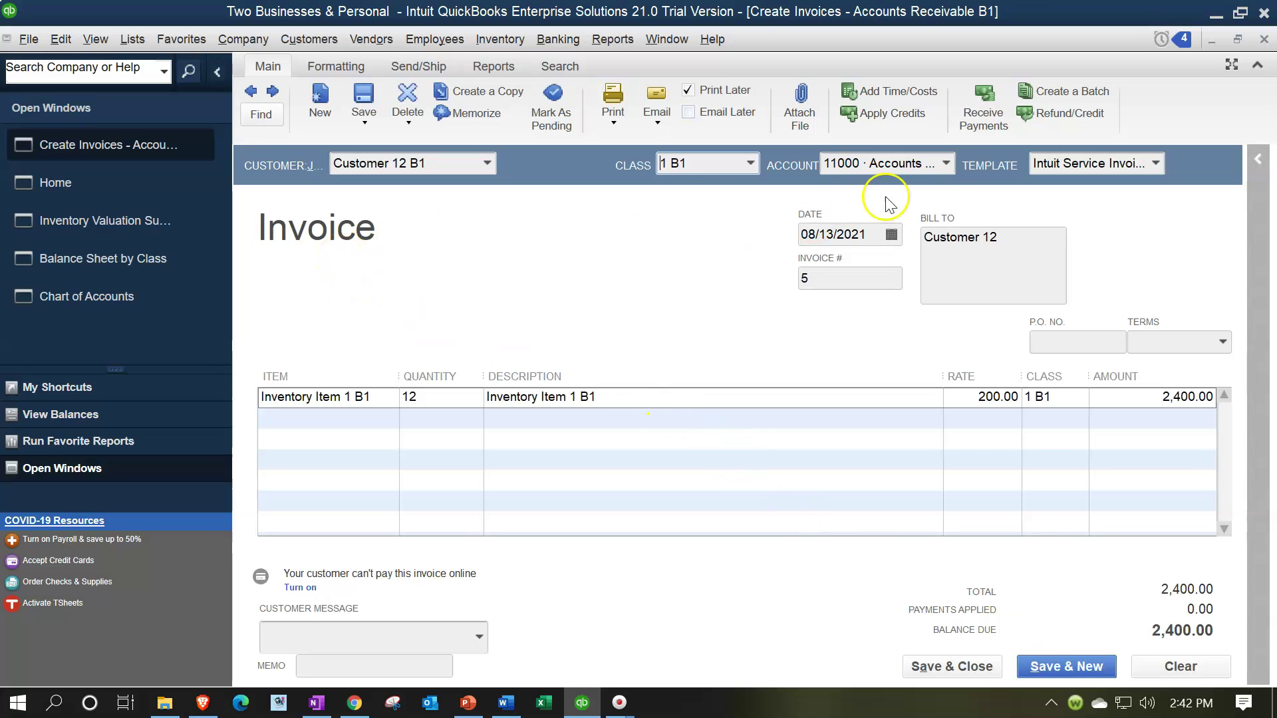
Keep 11000 Accounts Receivable B1 as the invoice account, and save and close the invoice, accepting its future date.
click(945, 165)
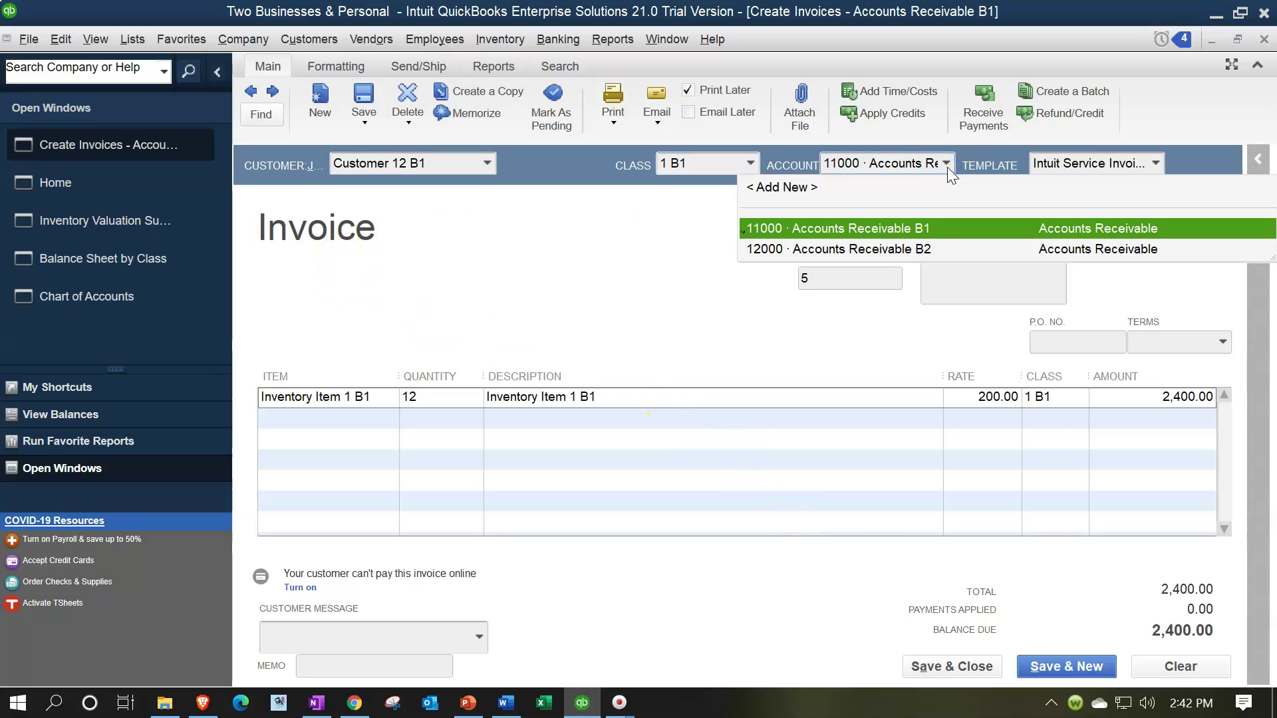
click(946, 164)
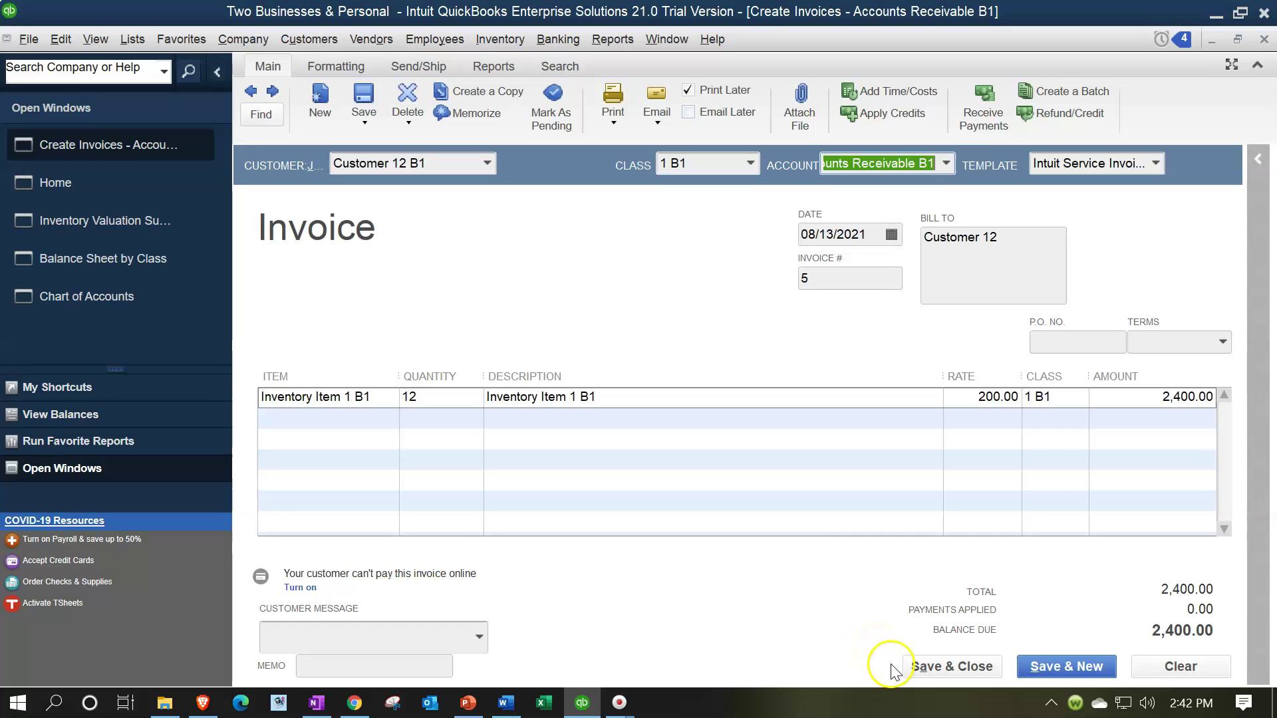
click(911, 665)
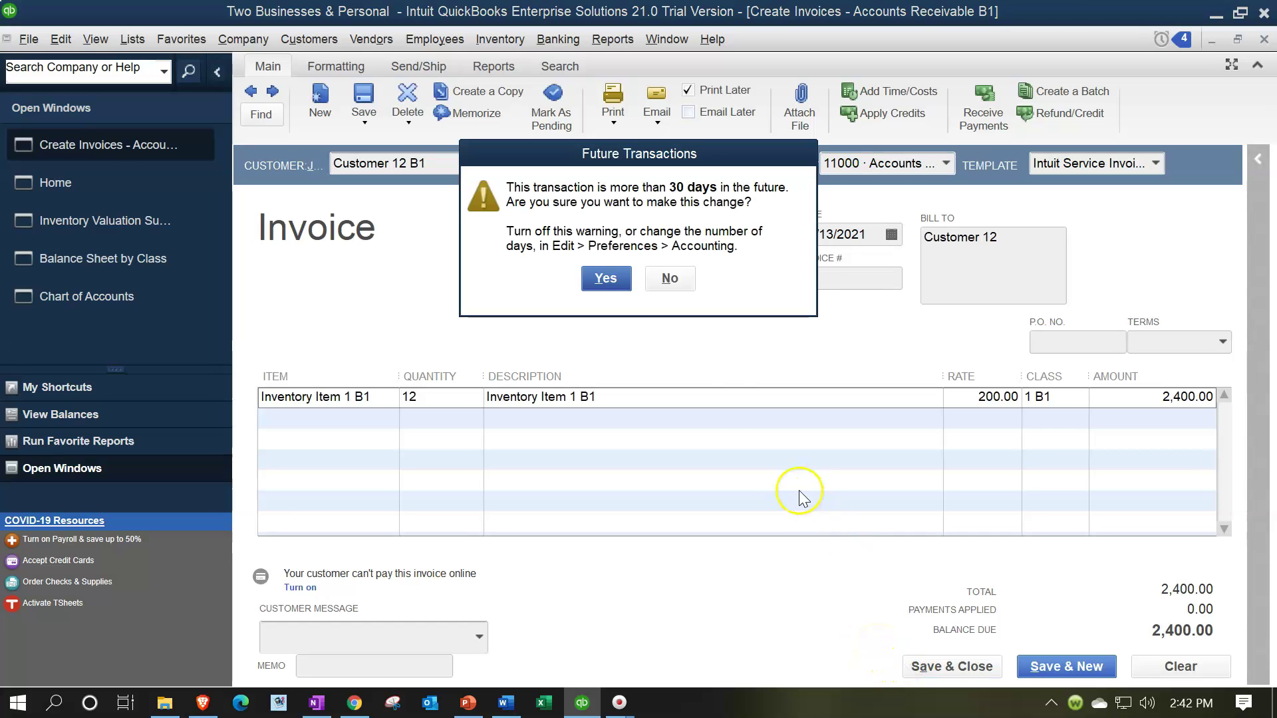
click(602, 278)
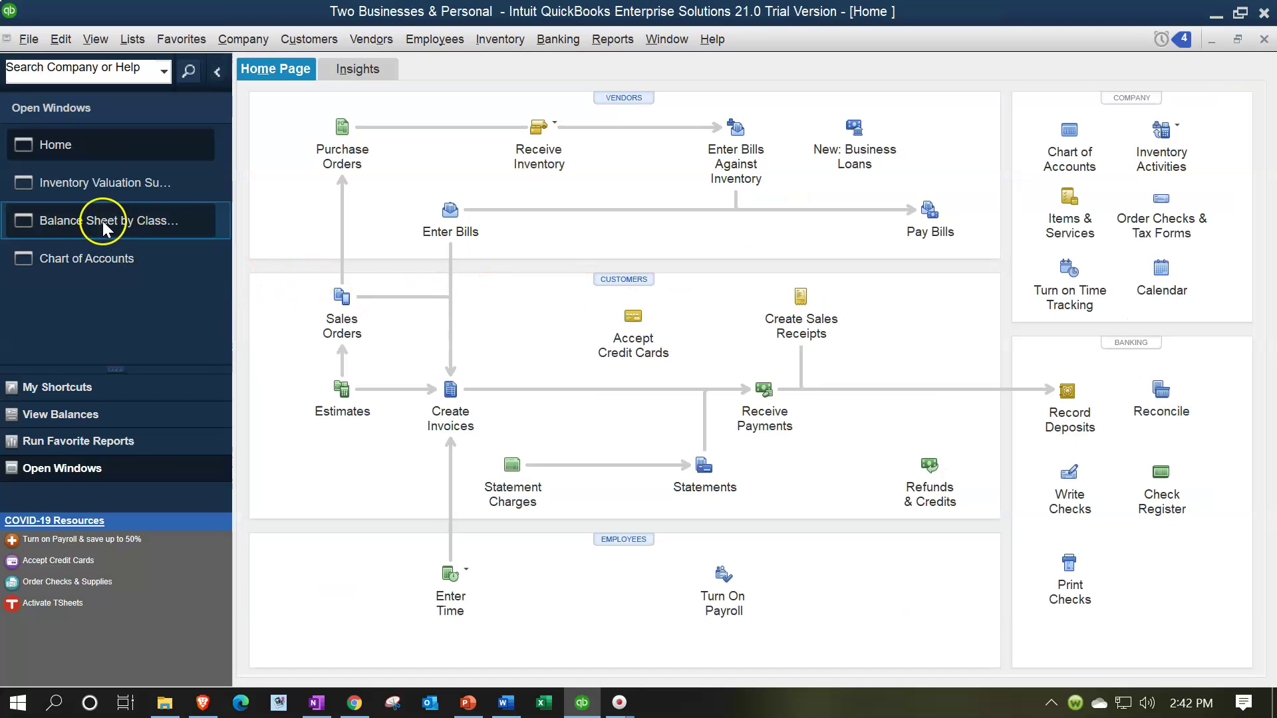
Examine the transactions behind class 1 B1's Accounts Payable B1 and Accounts Receivable B1 balances in the Balance Sheet by Class.
click(103, 221)
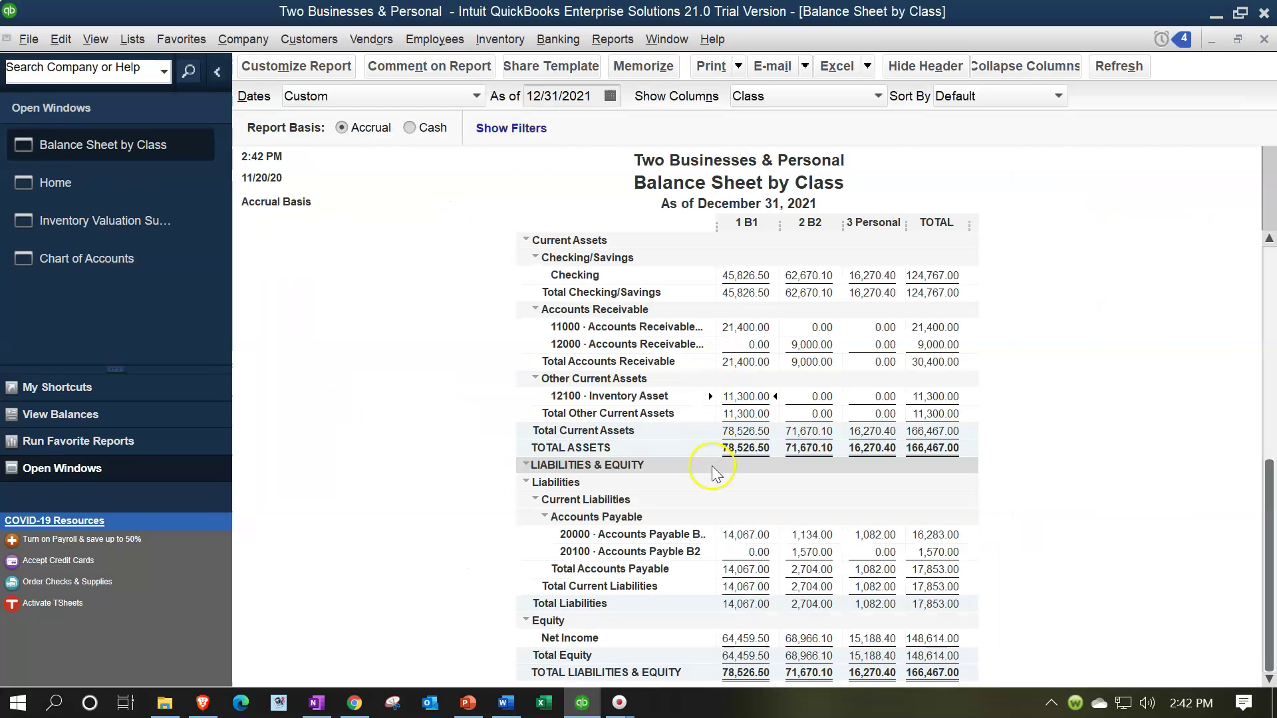
double_click(745, 536)
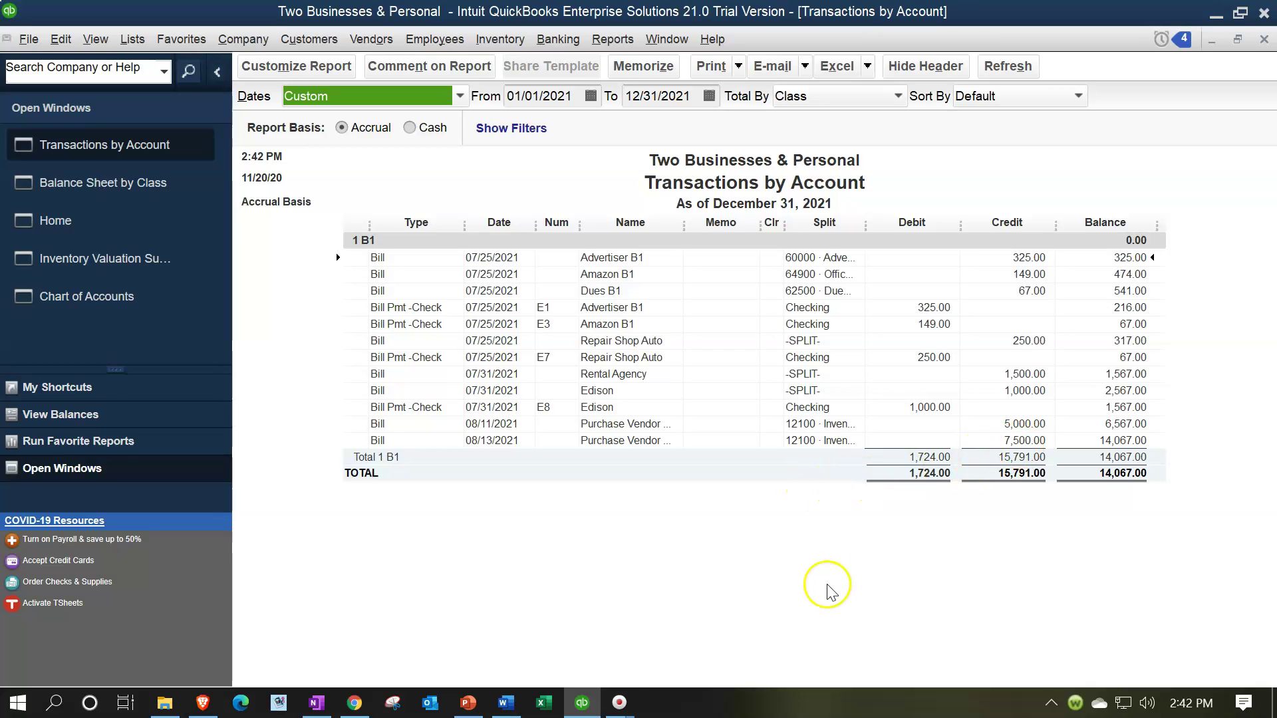
click(1265, 41)
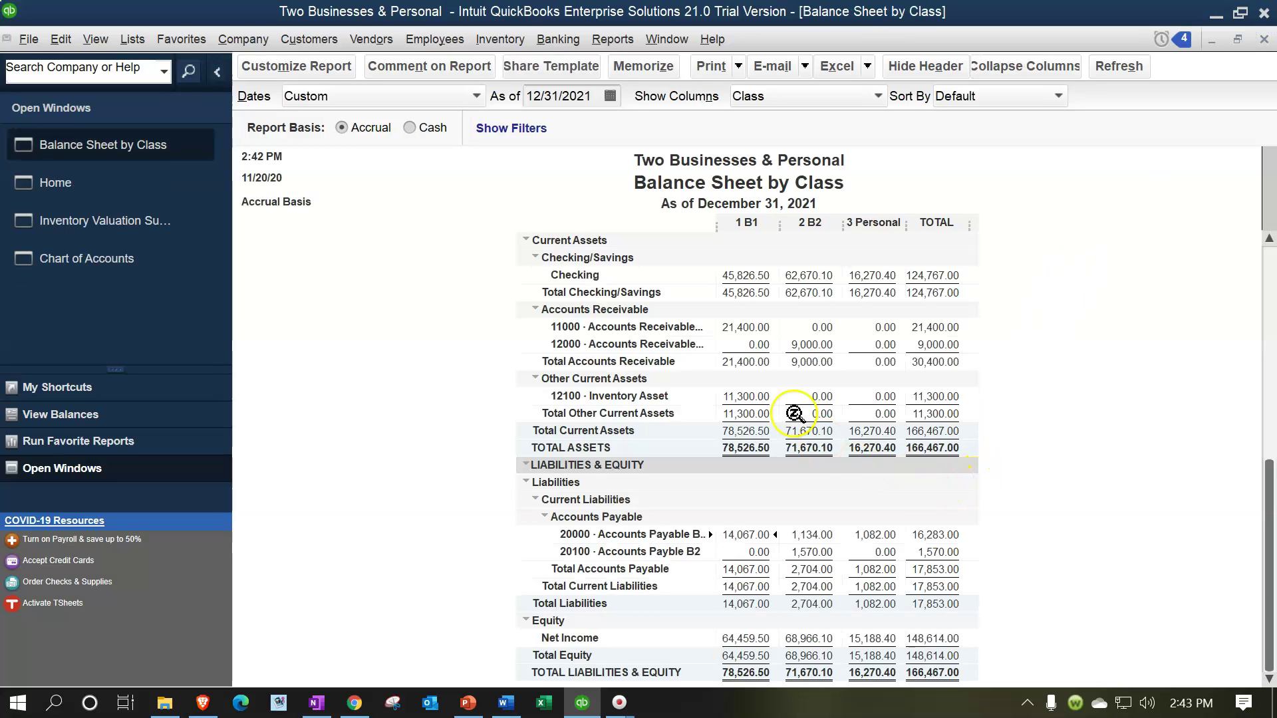
double_click(744, 330)
click(925, 307)
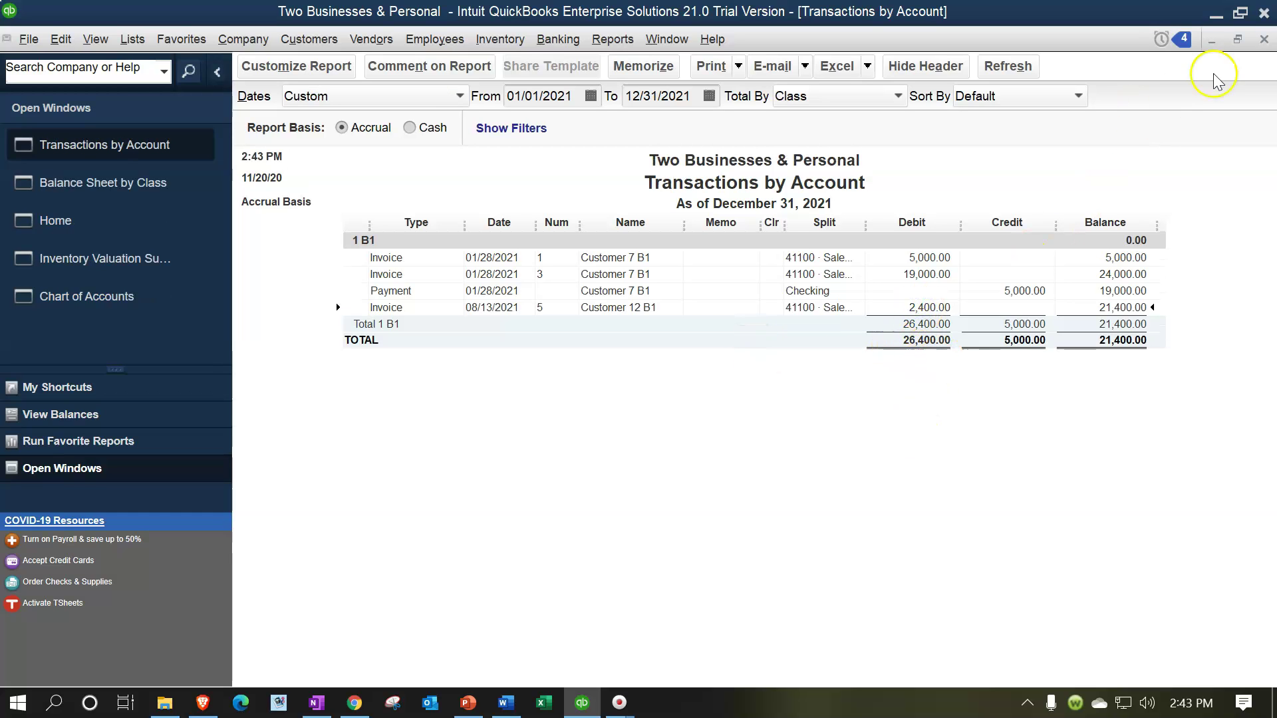
click(1263, 40)
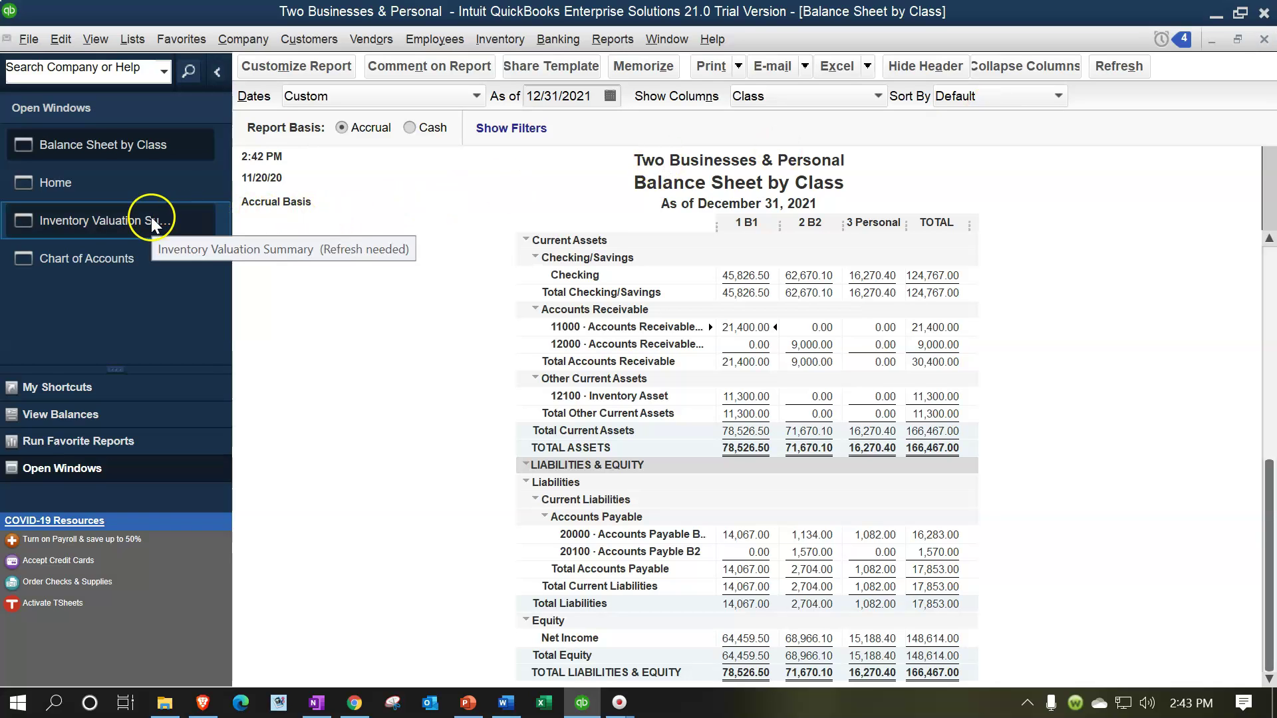
Run the Profit & Loss by Class report for 01/01/2021 to 12/31/2021.
click(612, 40)
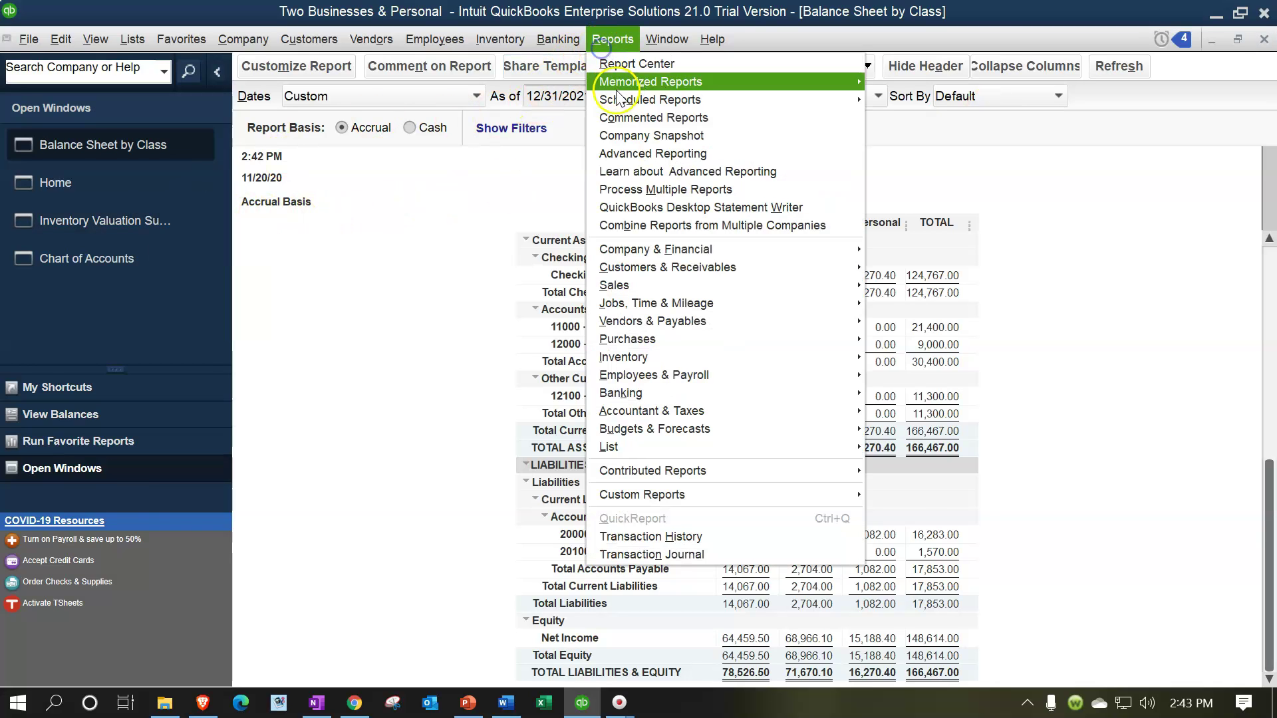
mouse_move(671, 253)
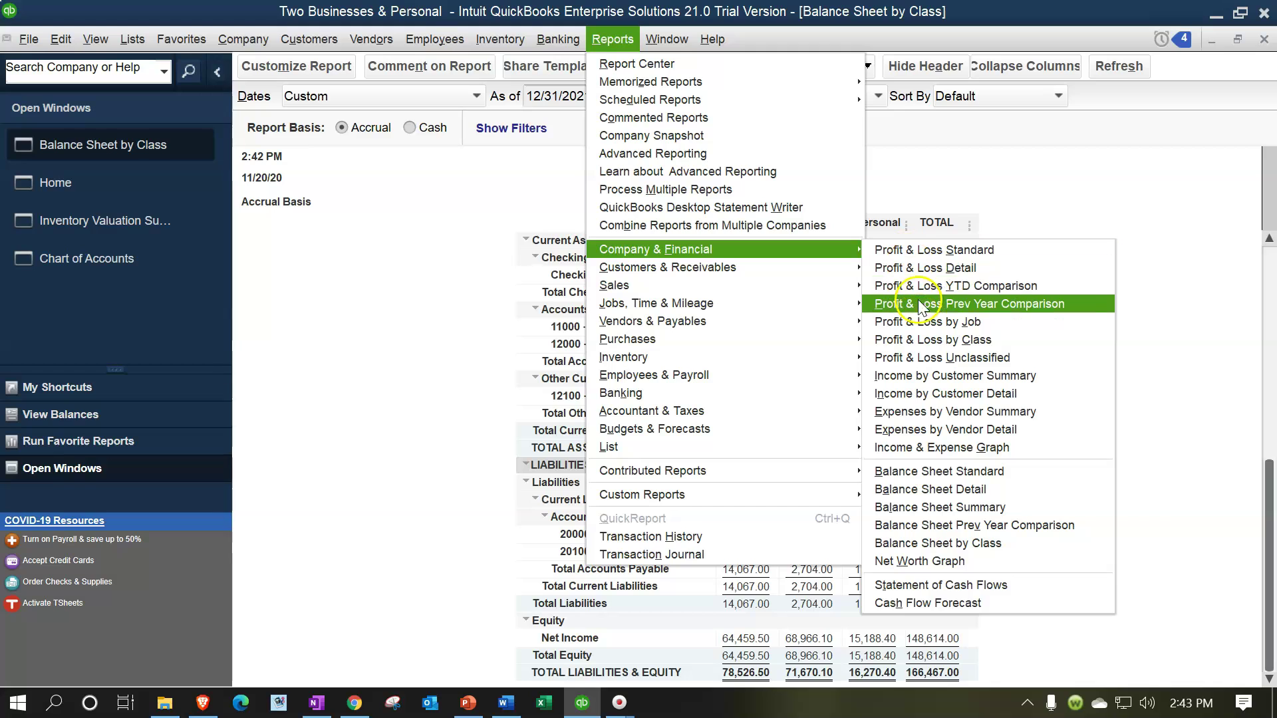
click(933, 342)
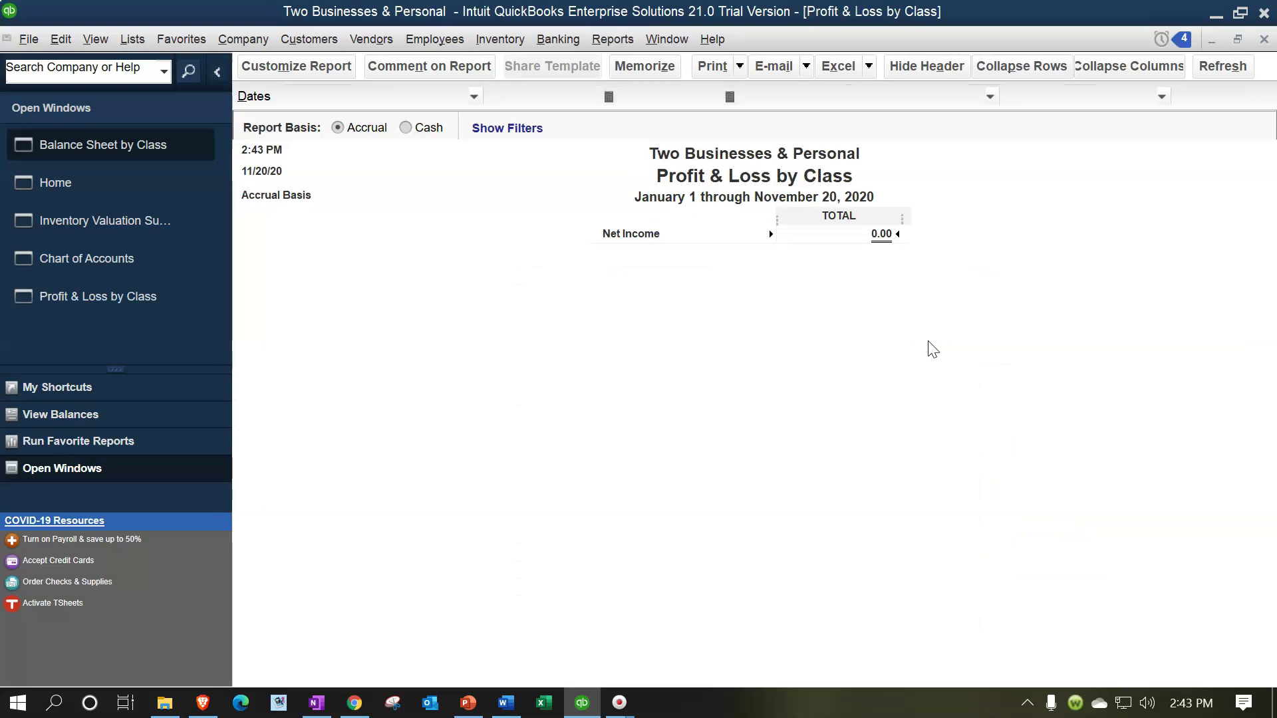
text(010121)
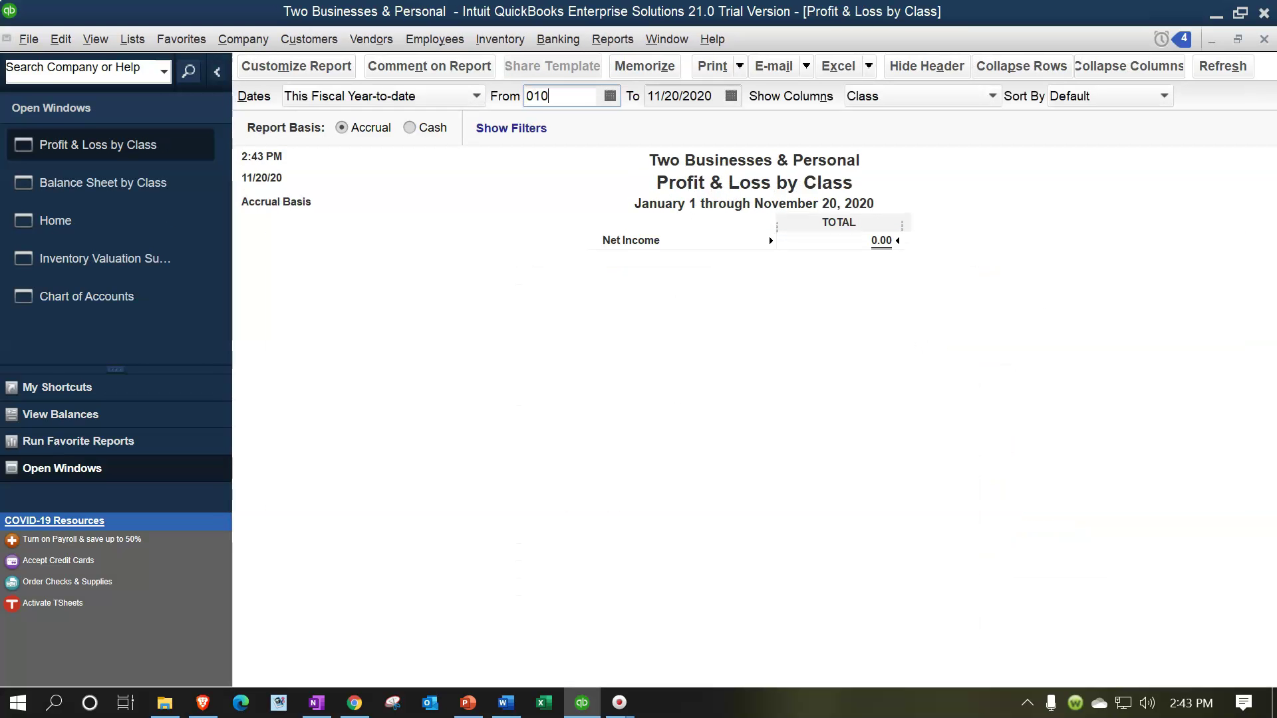
key(Tab)
text(12/31/202)
text(1)
key(Tab)
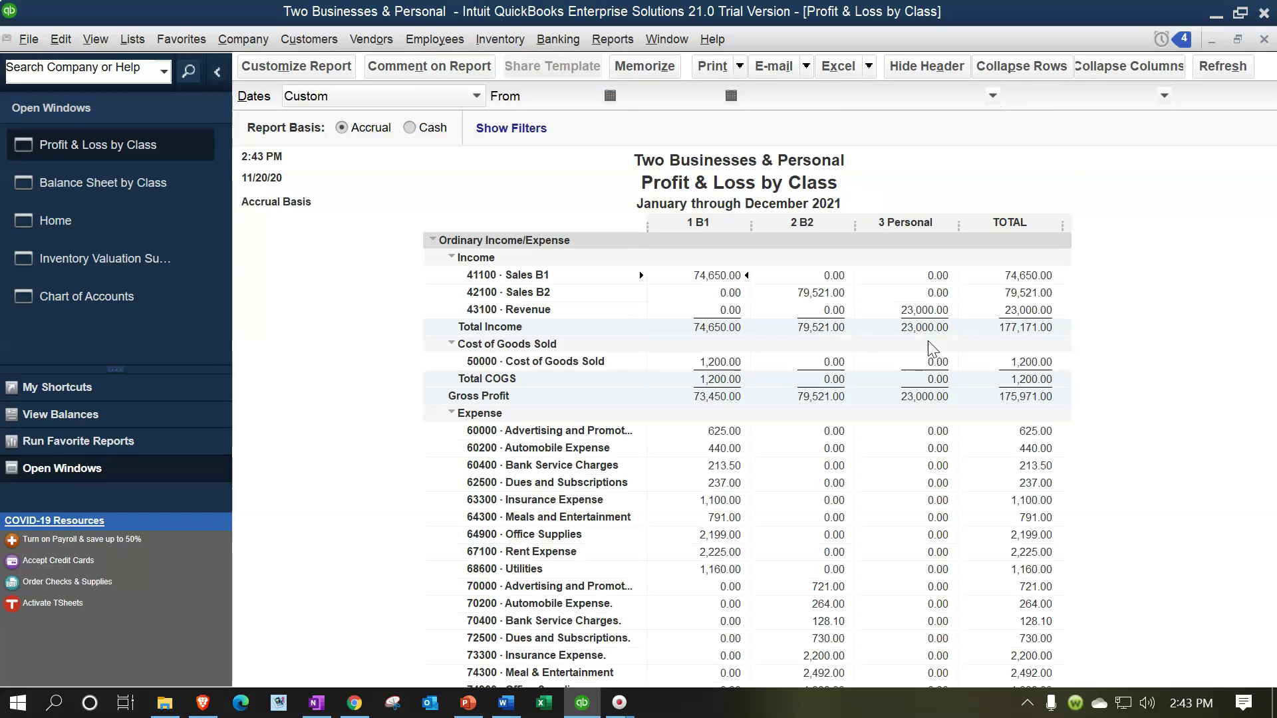
Examine the transaction detail behind class 1 B1's Sales B1 income, and return to the profit and loss report.
double_click(722, 274)
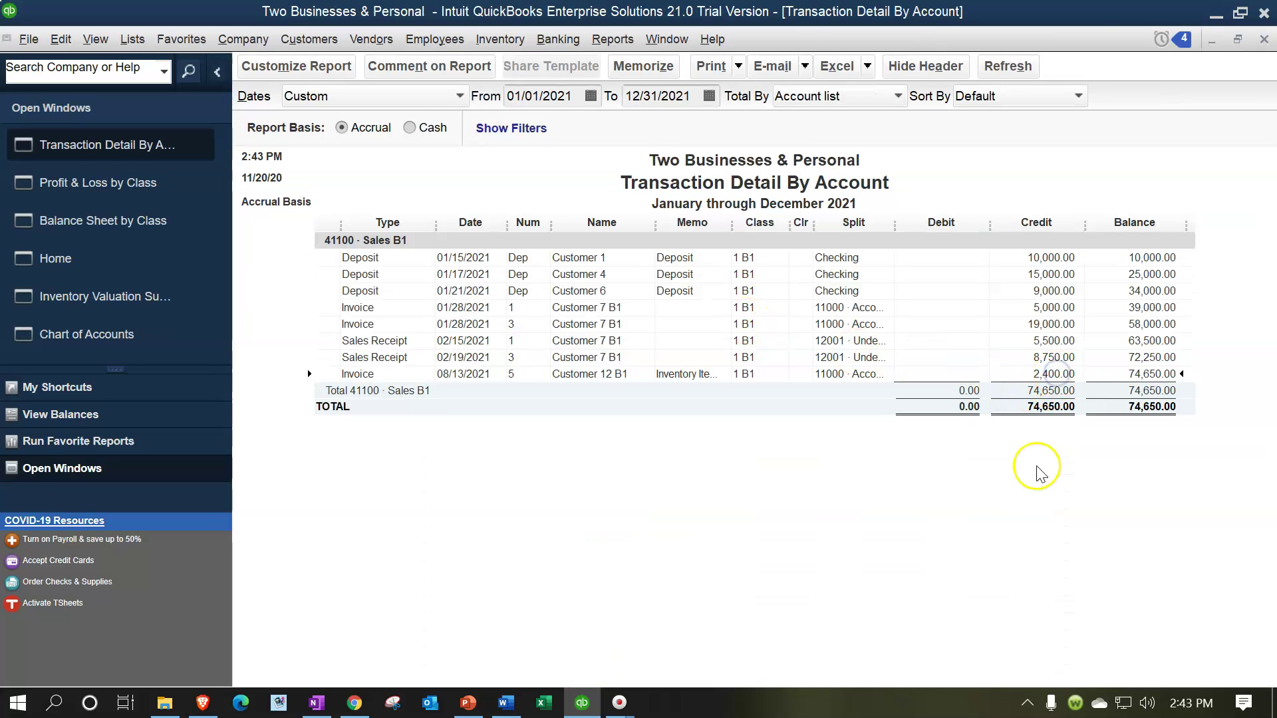
click(1264, 39)
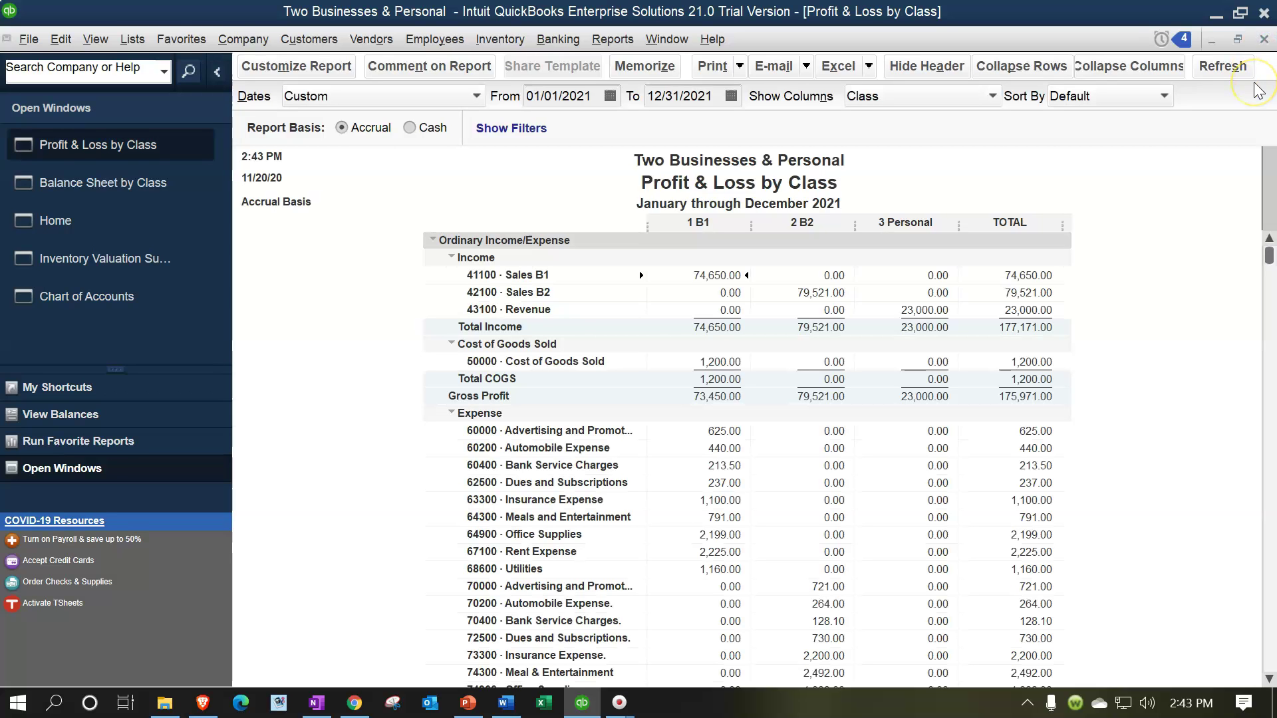
Examine the transactions behind class 1 B1's Inventory Asset balance in the Balance Sheet by Class, including the Customer 12 B1 invoice, and return to the balance sheet.
click(114, 185)
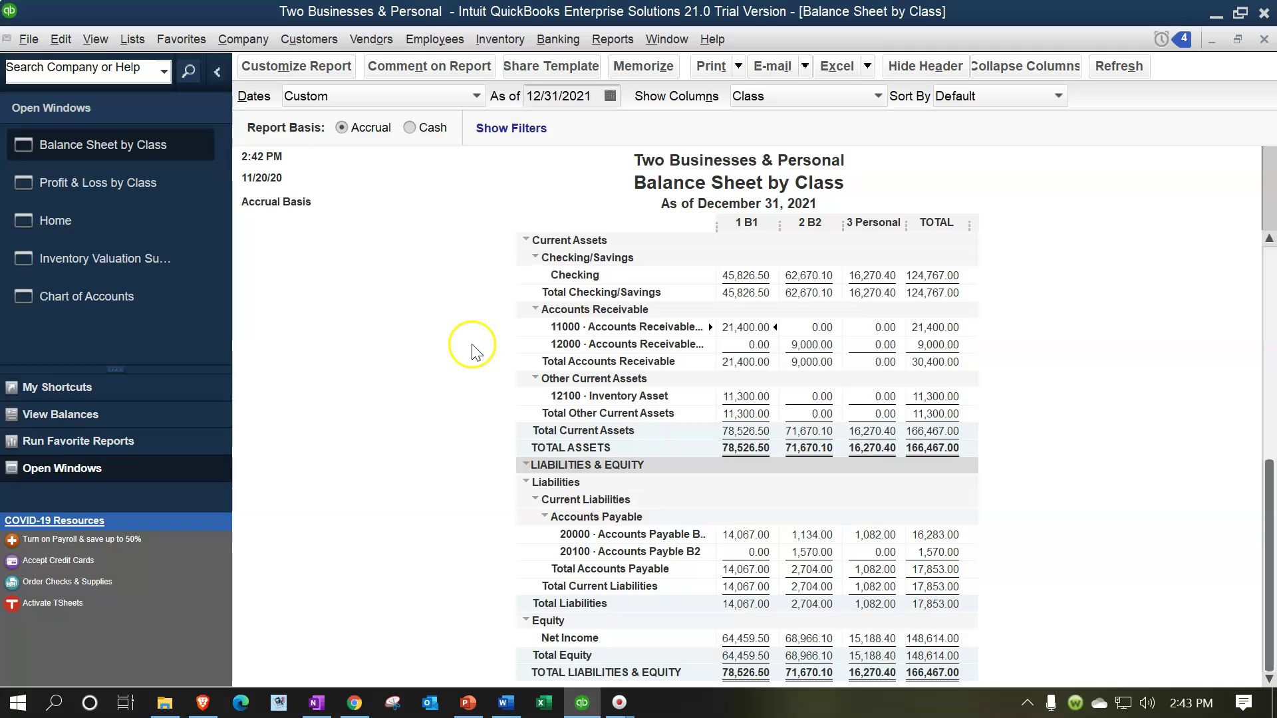
click(747, 396)
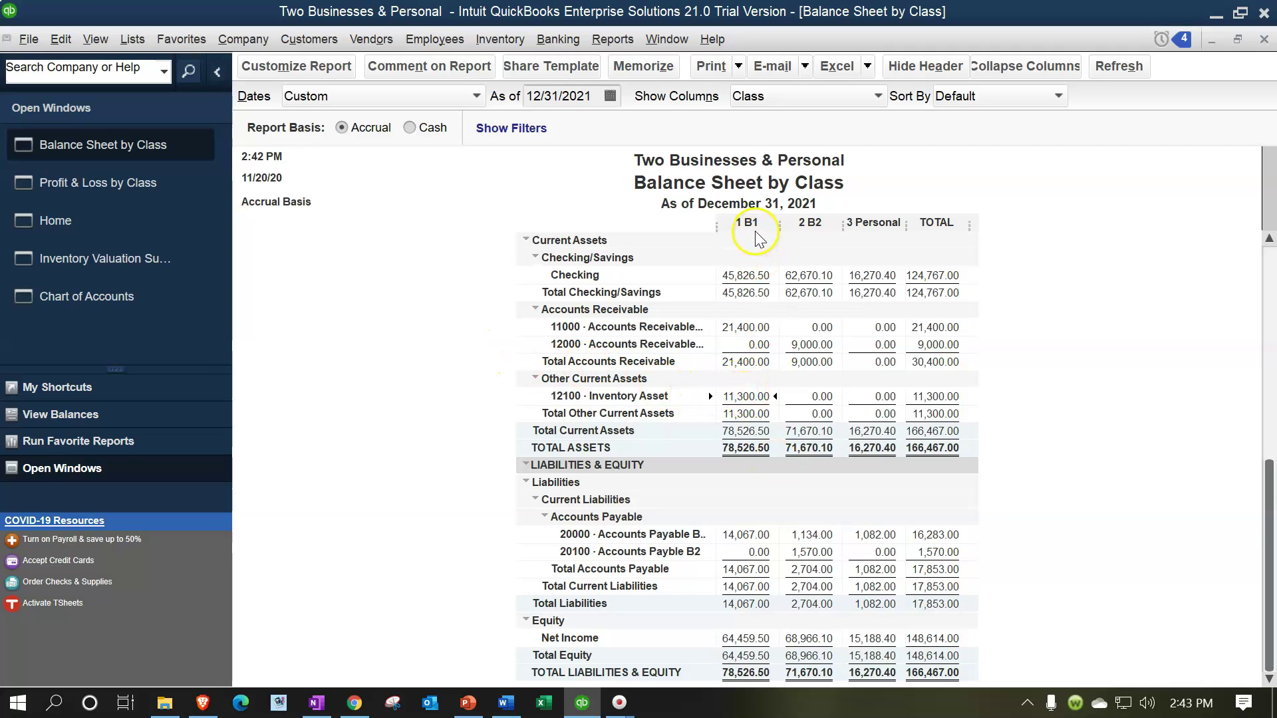
click(749, 395)
double_click(749, 395)
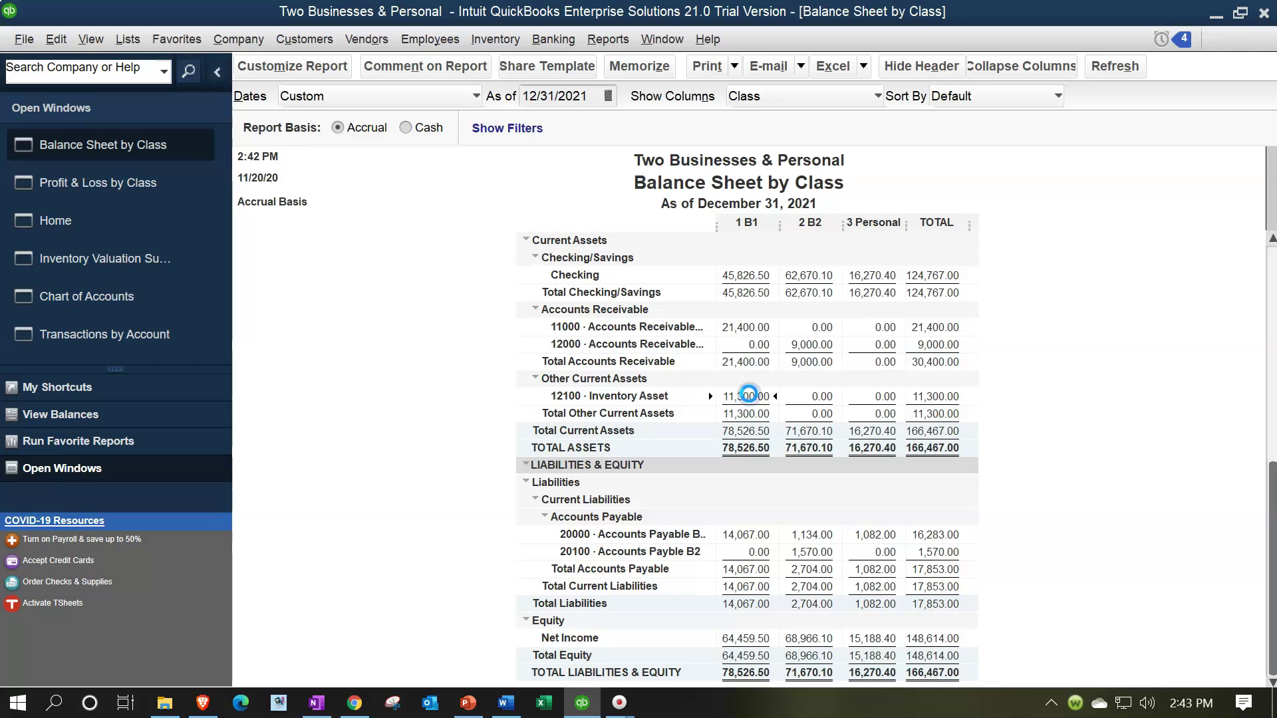
click(1024, 308)
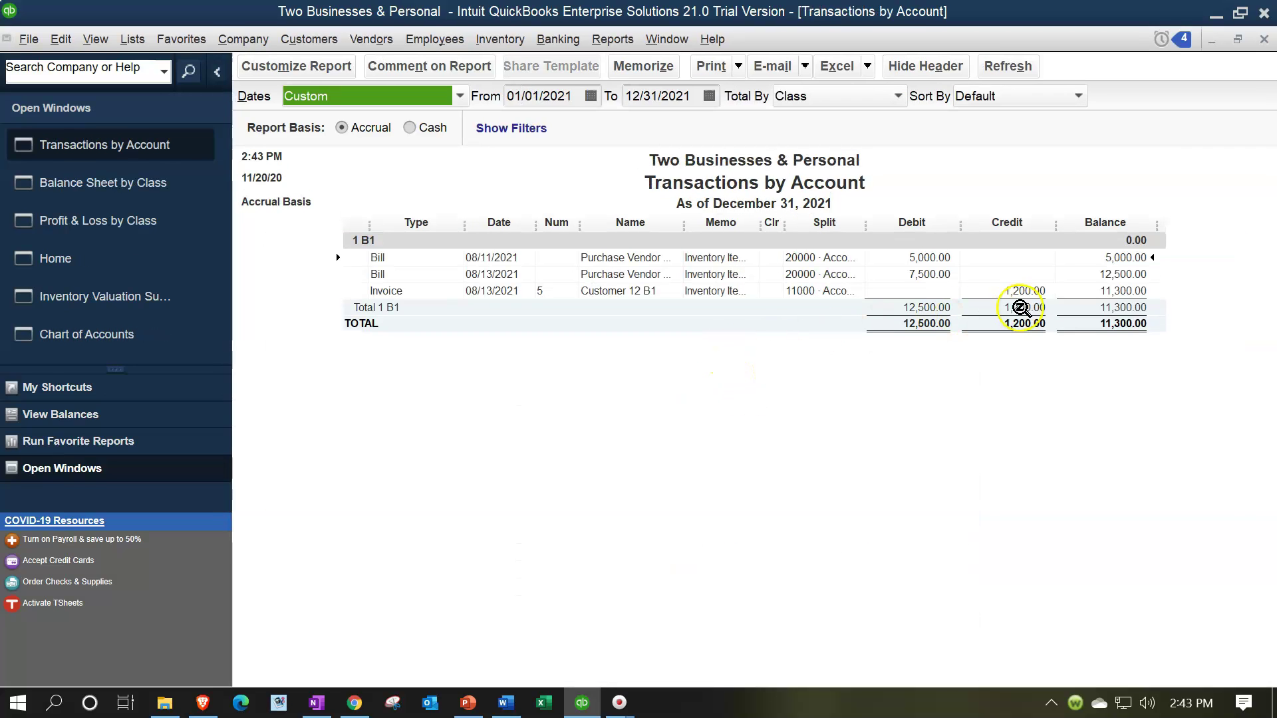
double_click(1021, 291)
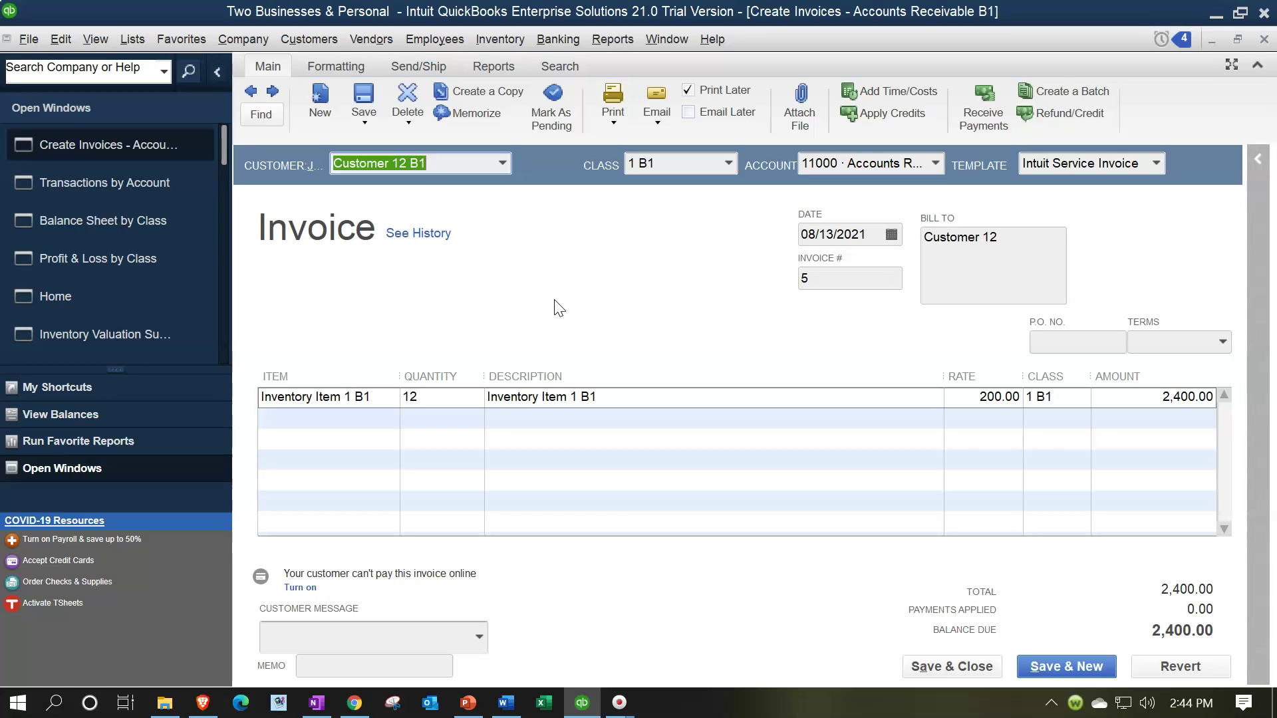
click(1266, 40)
click(1265, 39)
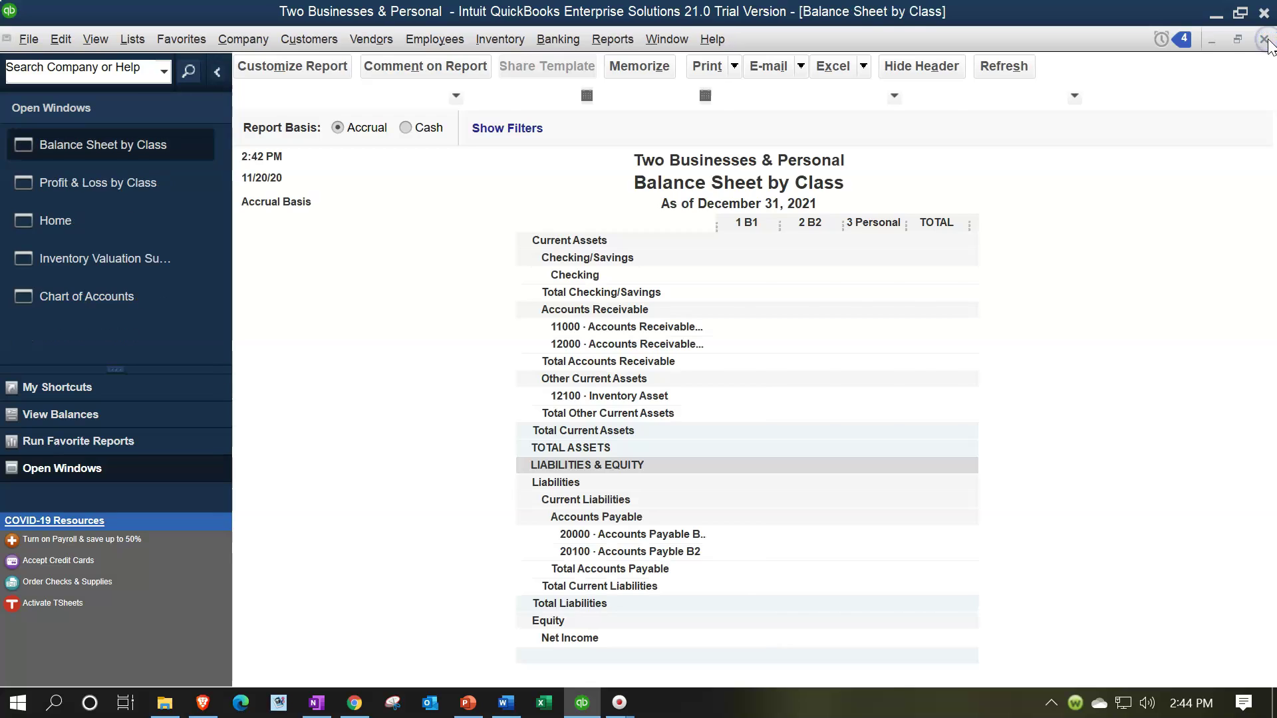
Examine the transaction detail behind class 1 B1's Cost of Goods Sold in the Profit & Loss by Class report, and return to that report.
click(130, 182)
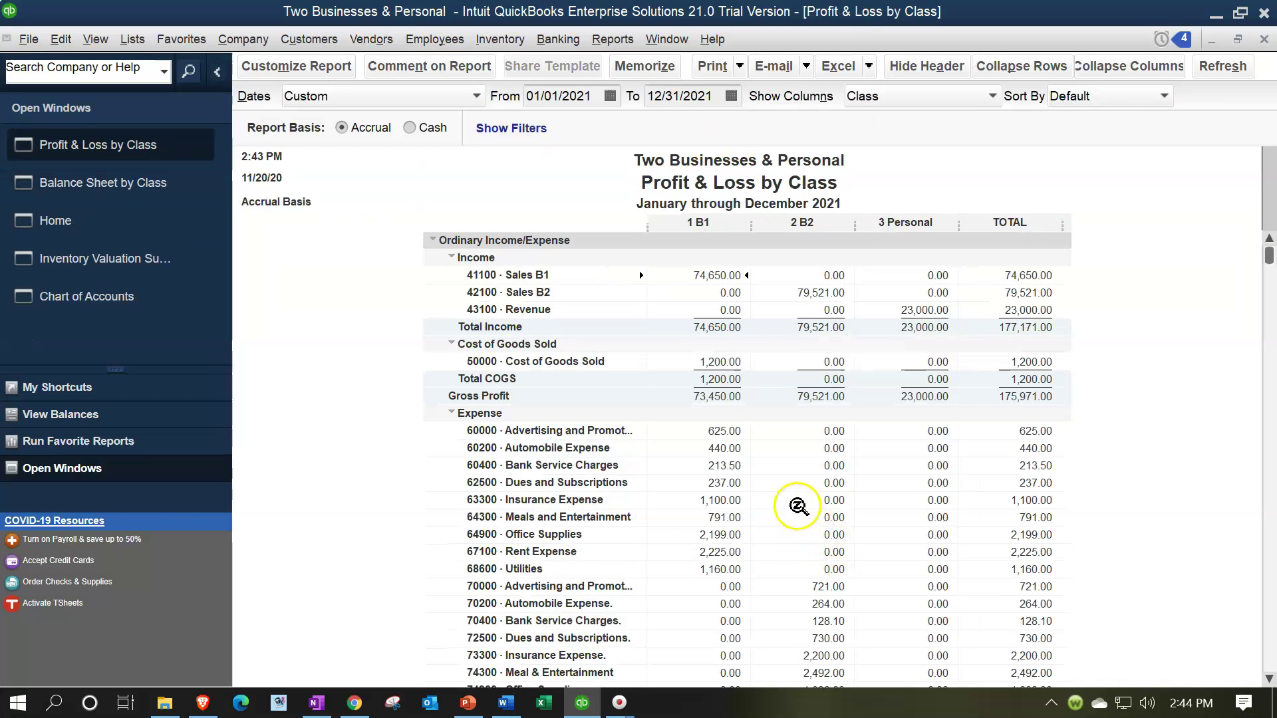
click(719, 361)
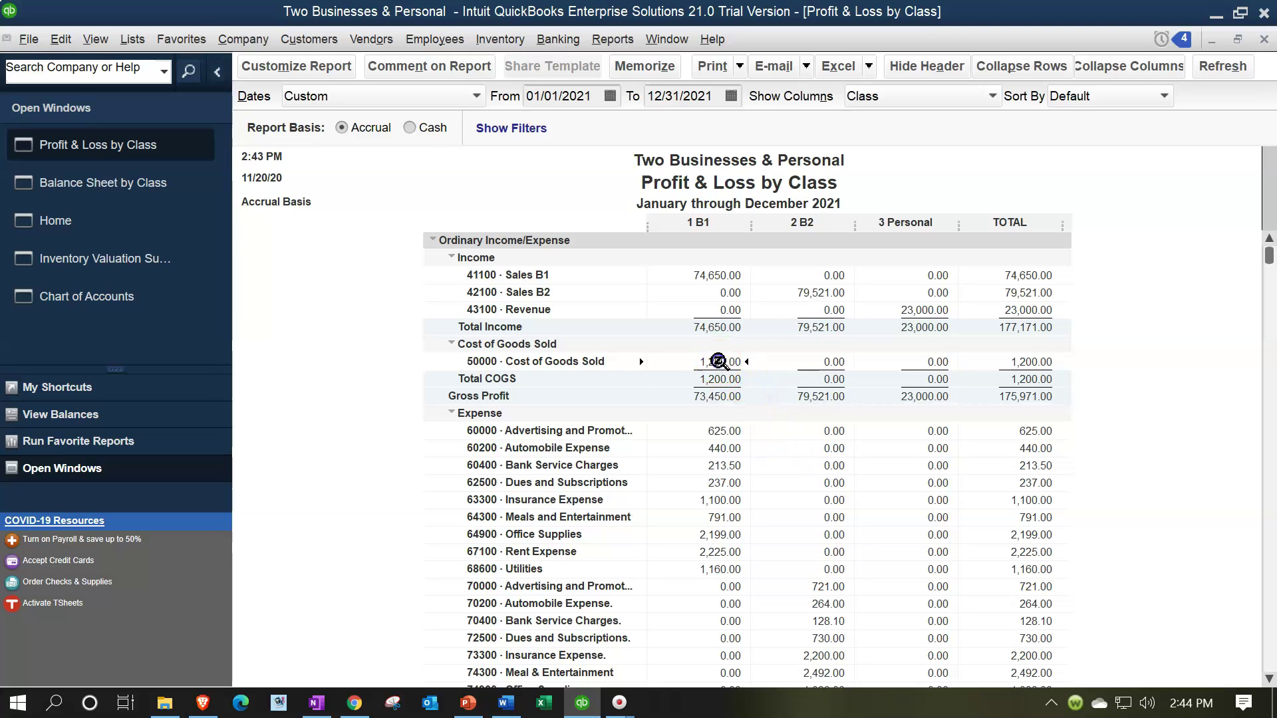
double_click(718, 361)
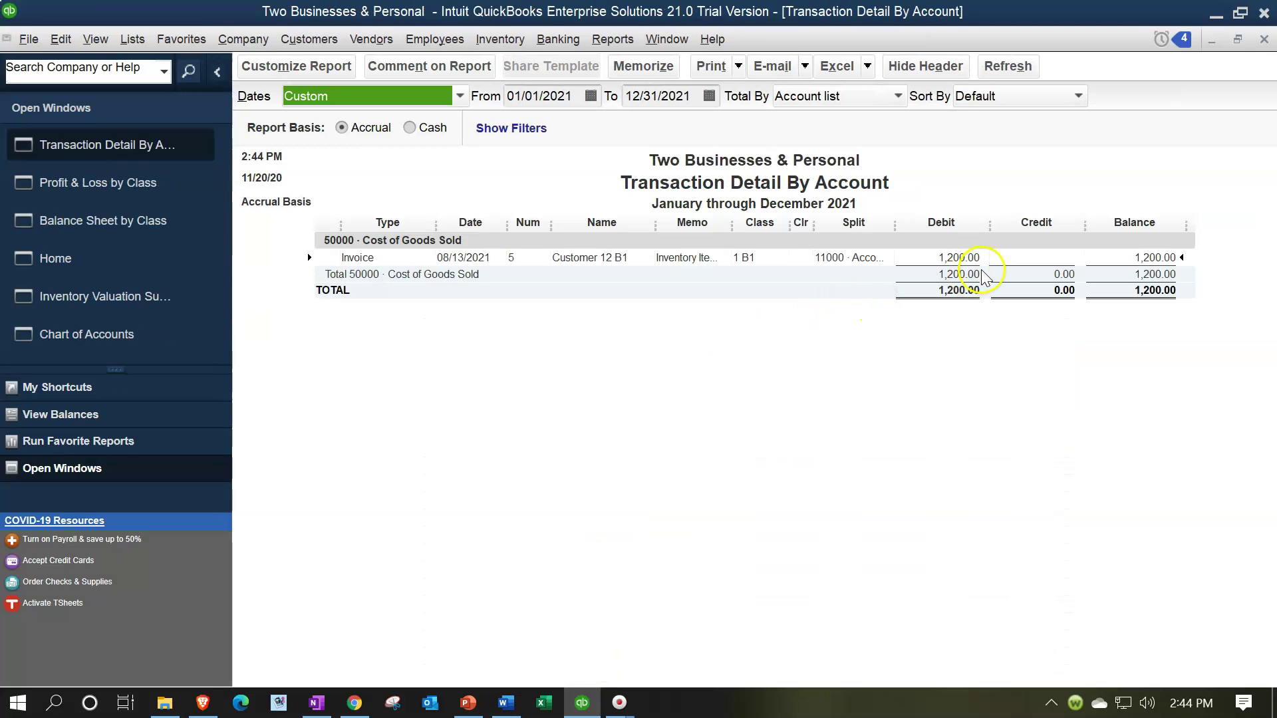
click(1264, 39)
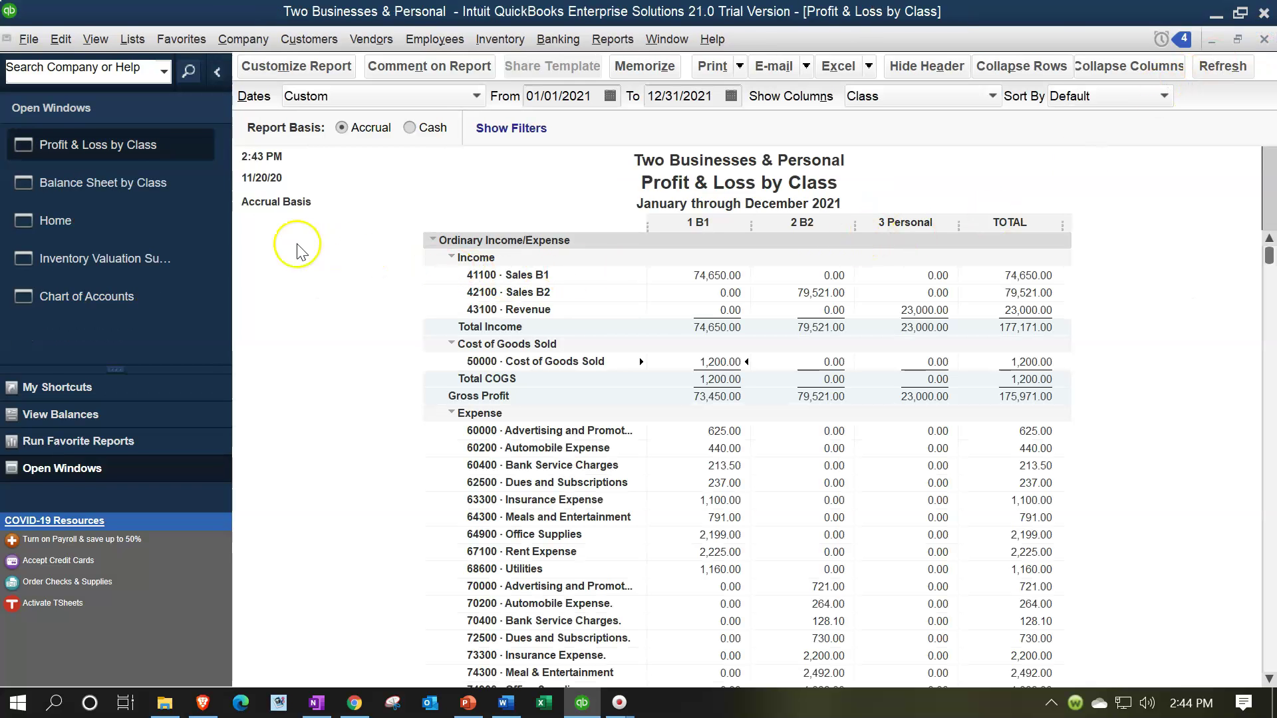
Review the Balance Sheet by Class, and open the valuation detail for Inventory Item 1 B1 from the Inventory Valuation Summary's asset value.
click(131, 193)
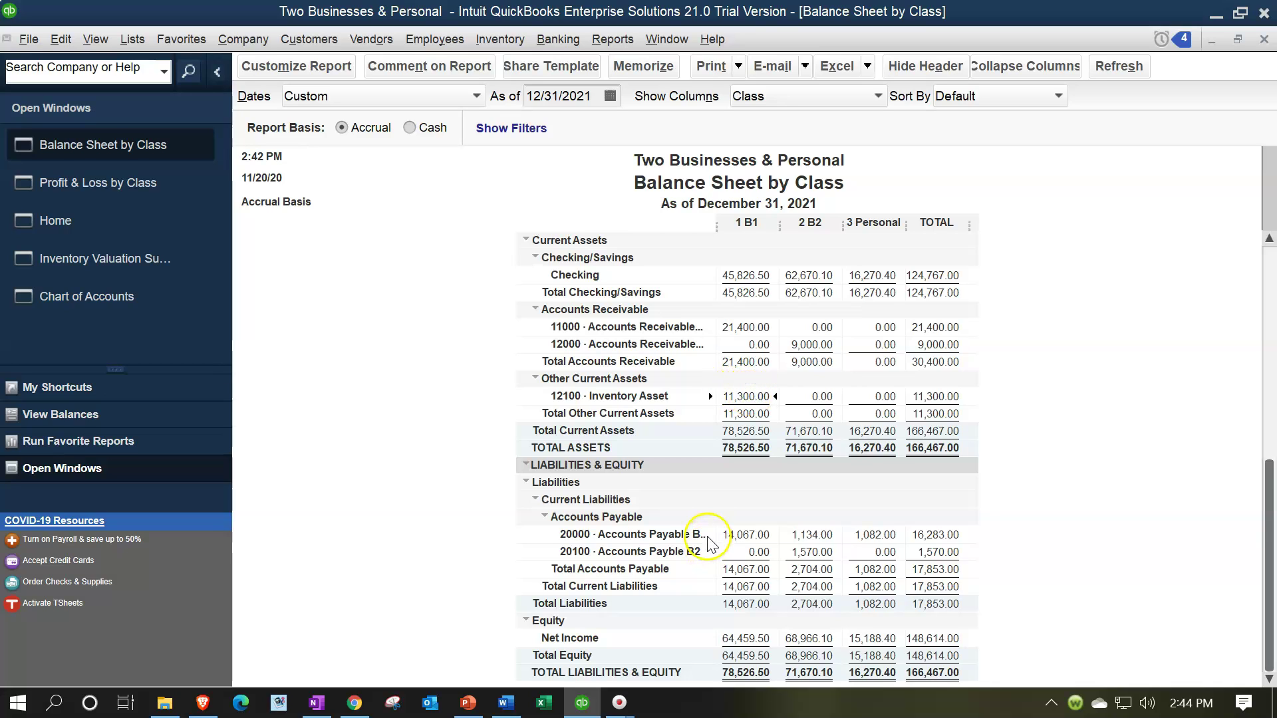
click(157, 266)
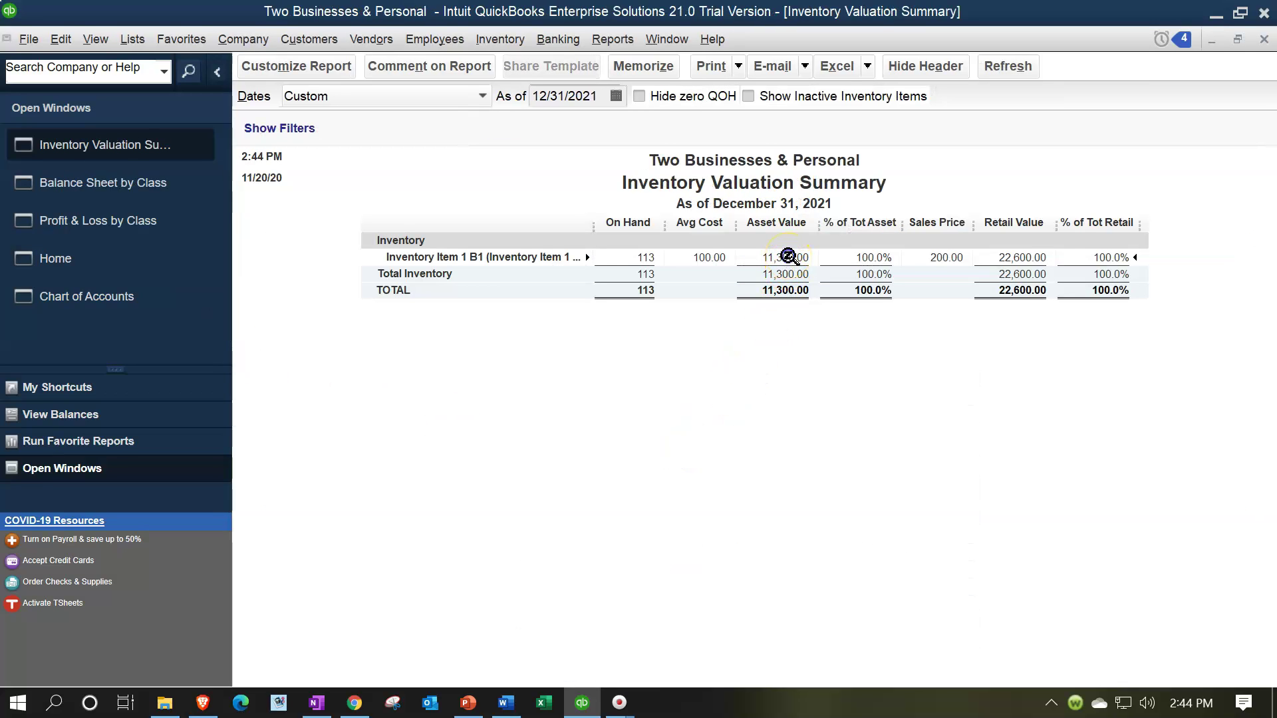
double_click(788, 257)
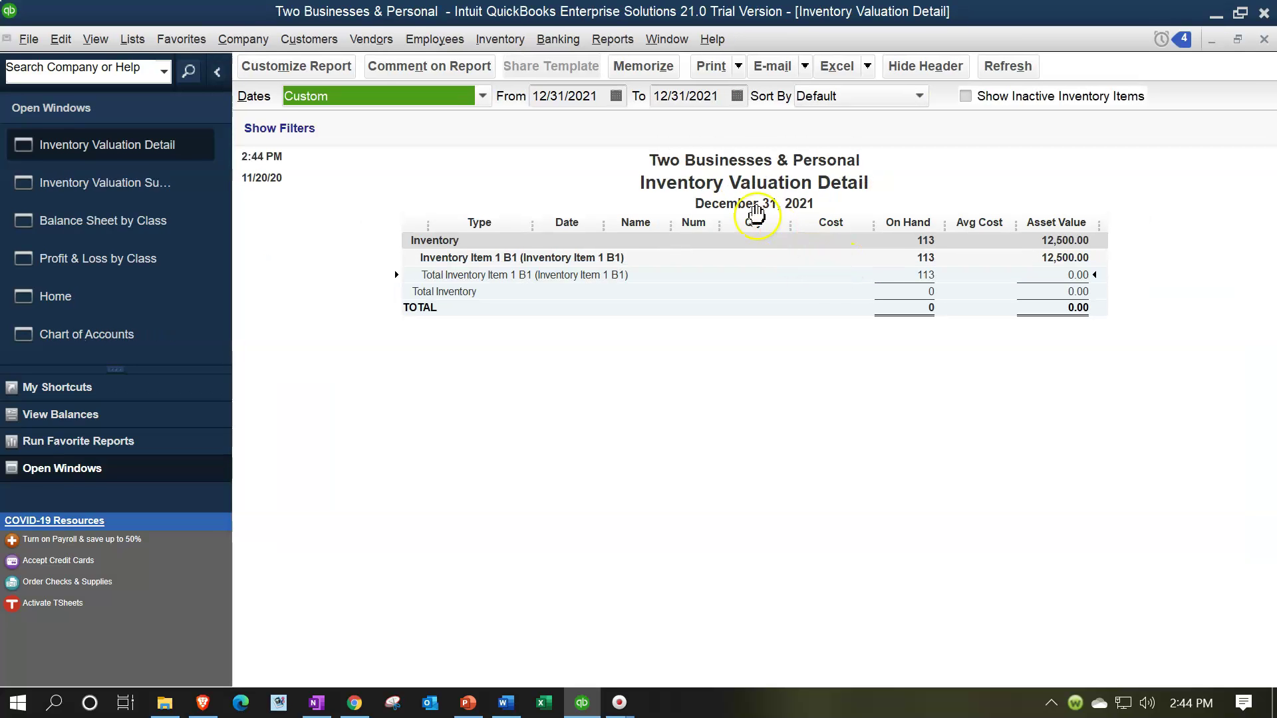
Start the Inventory Valuation Detail at 01/01/2021, examine the item's transactions, and close it to return to the Balance Sheet by Class.
key(Tab)
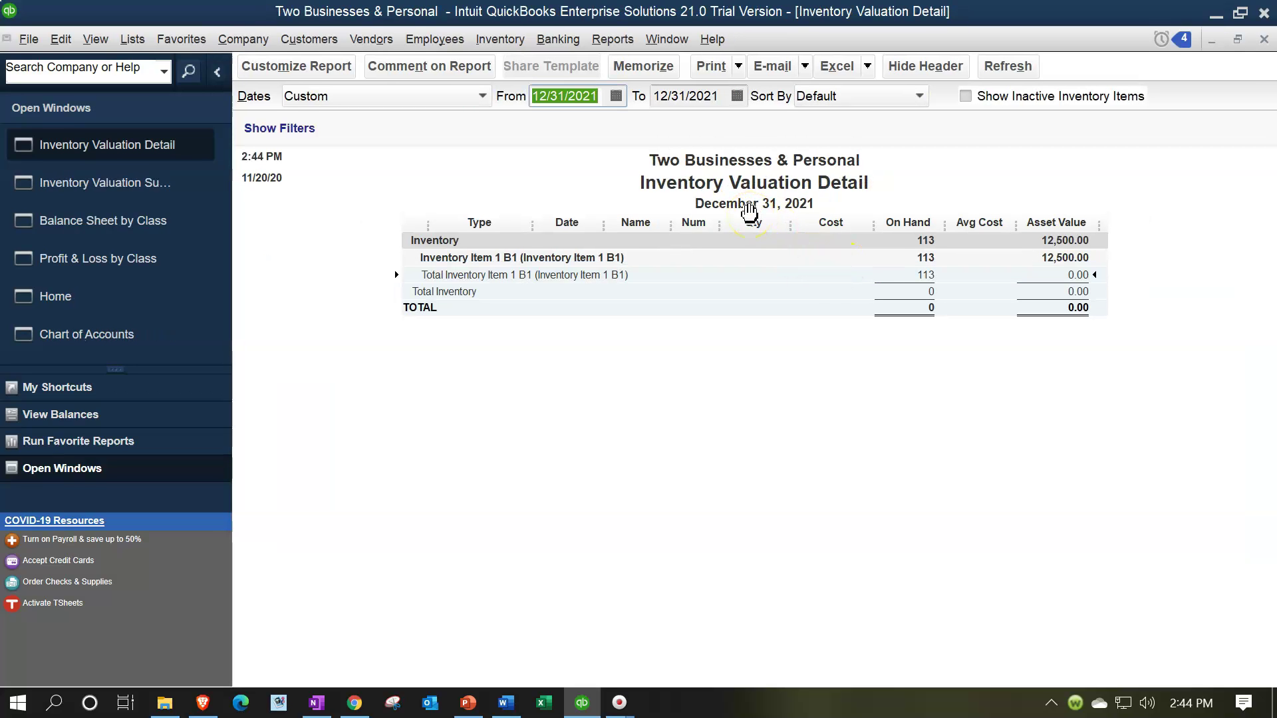
text(01/01/2021)
key(Tab)
key(Tab)
key(Tab)
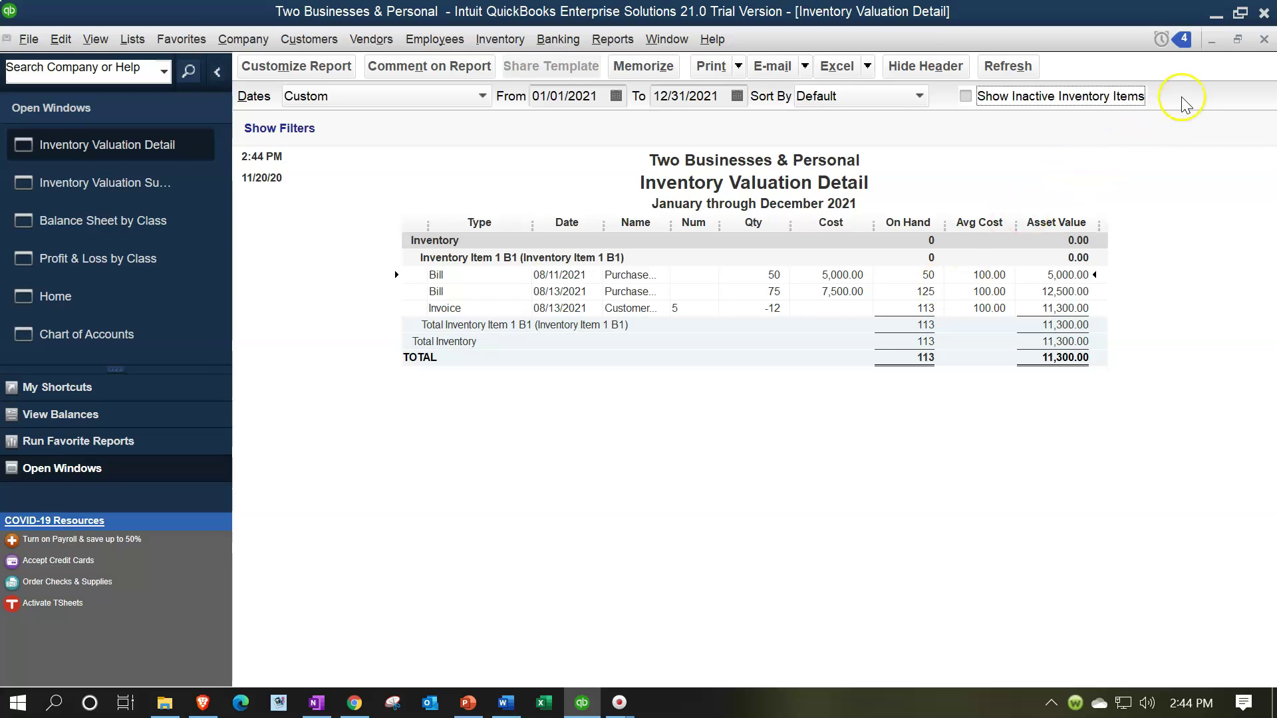
click(1263, 41)
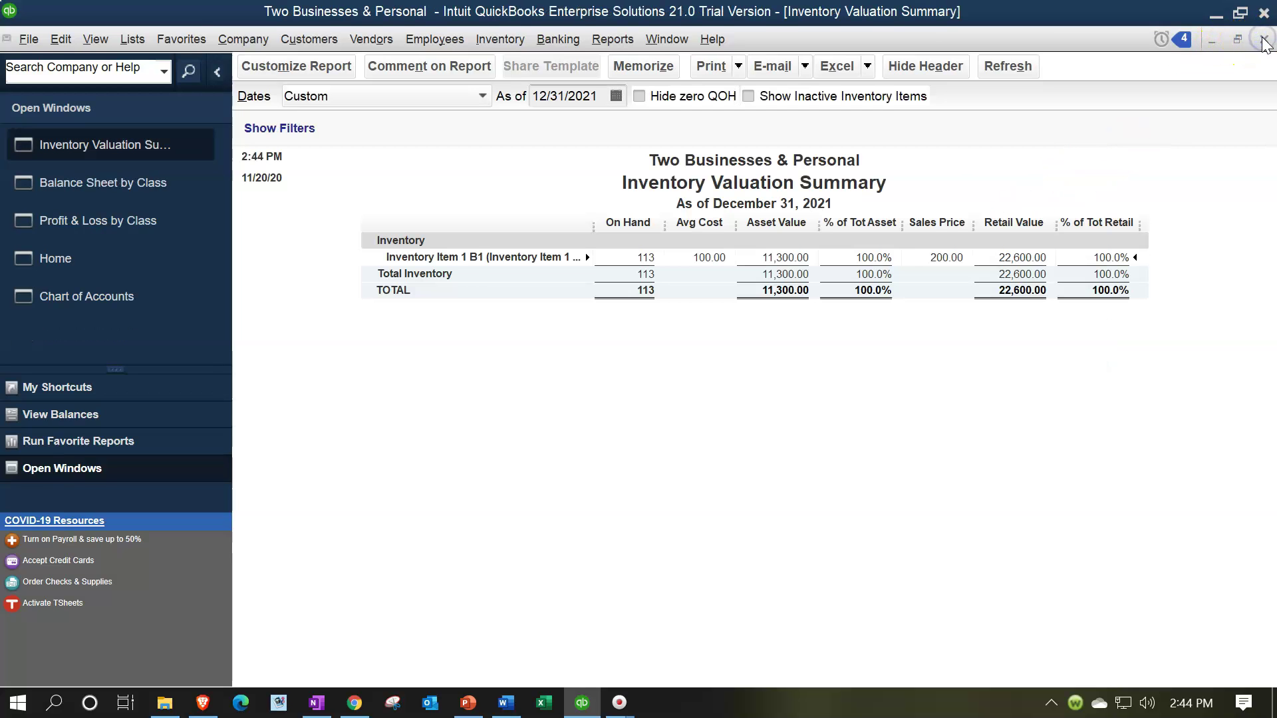
click(135, 186)
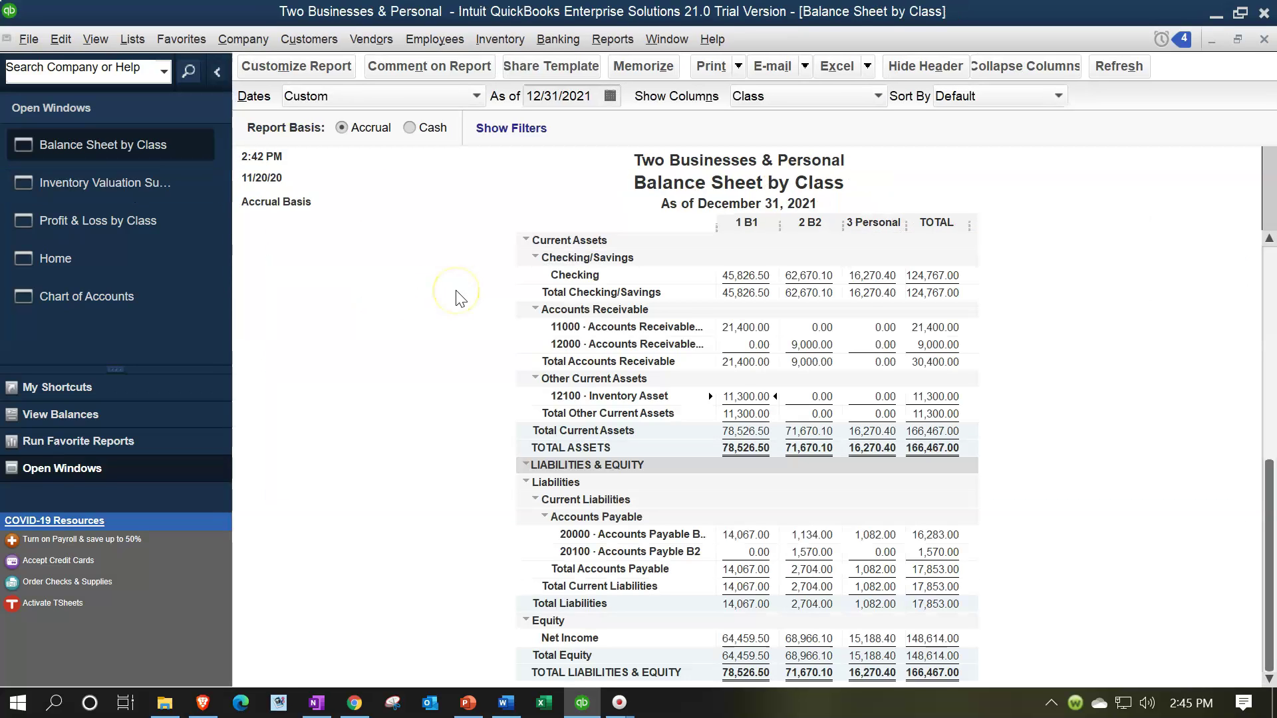